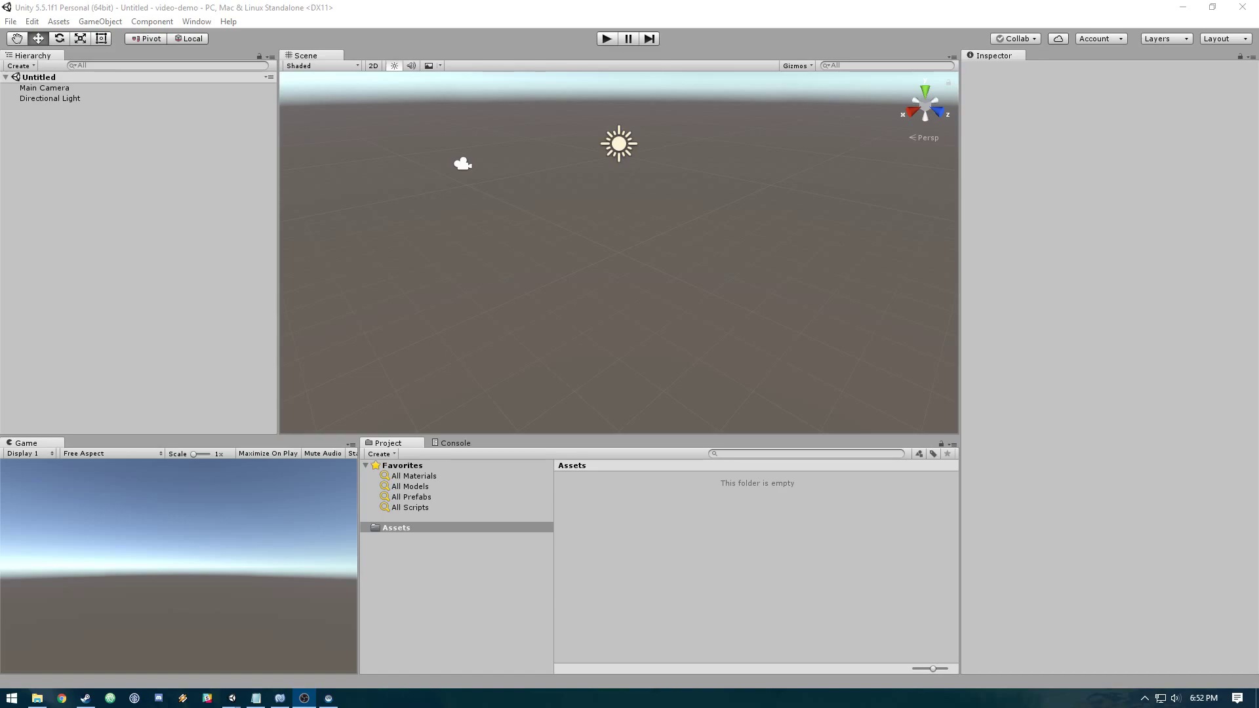
# Step: Open the Asset Store inside the Unity editor and search it for 'vrt'
pyautogui.click(835, 8)
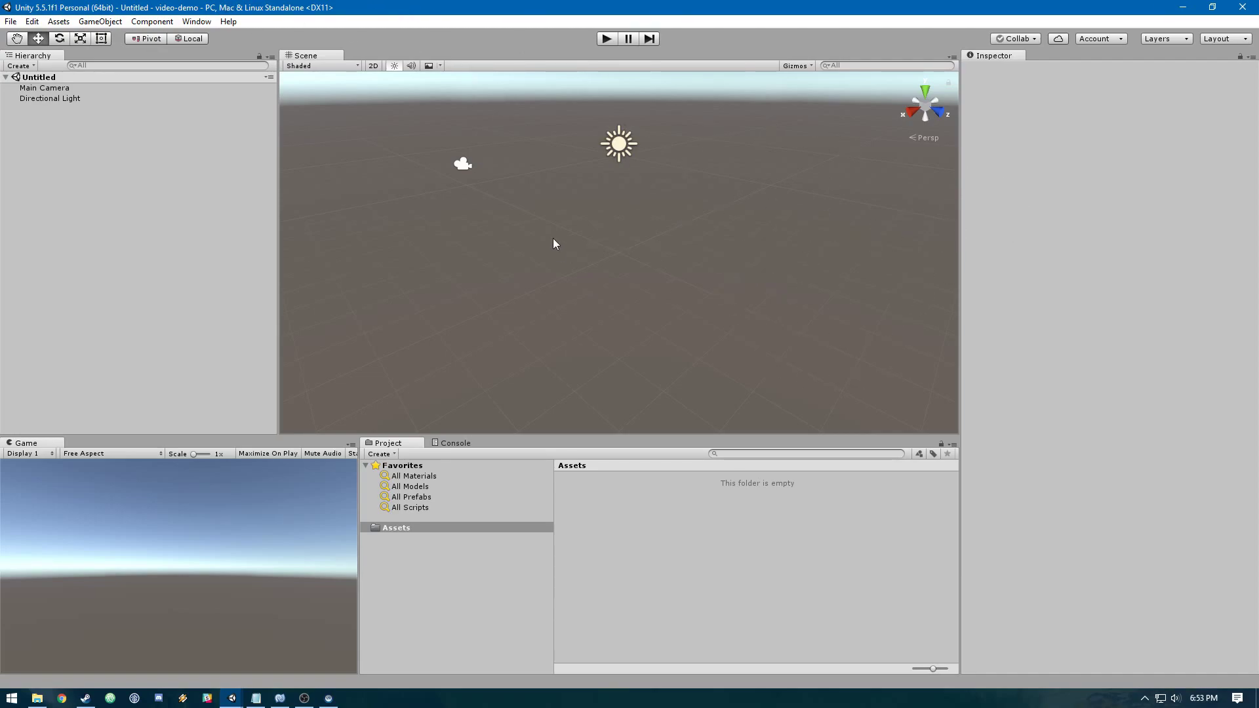
pyautogui.click(196, 21)
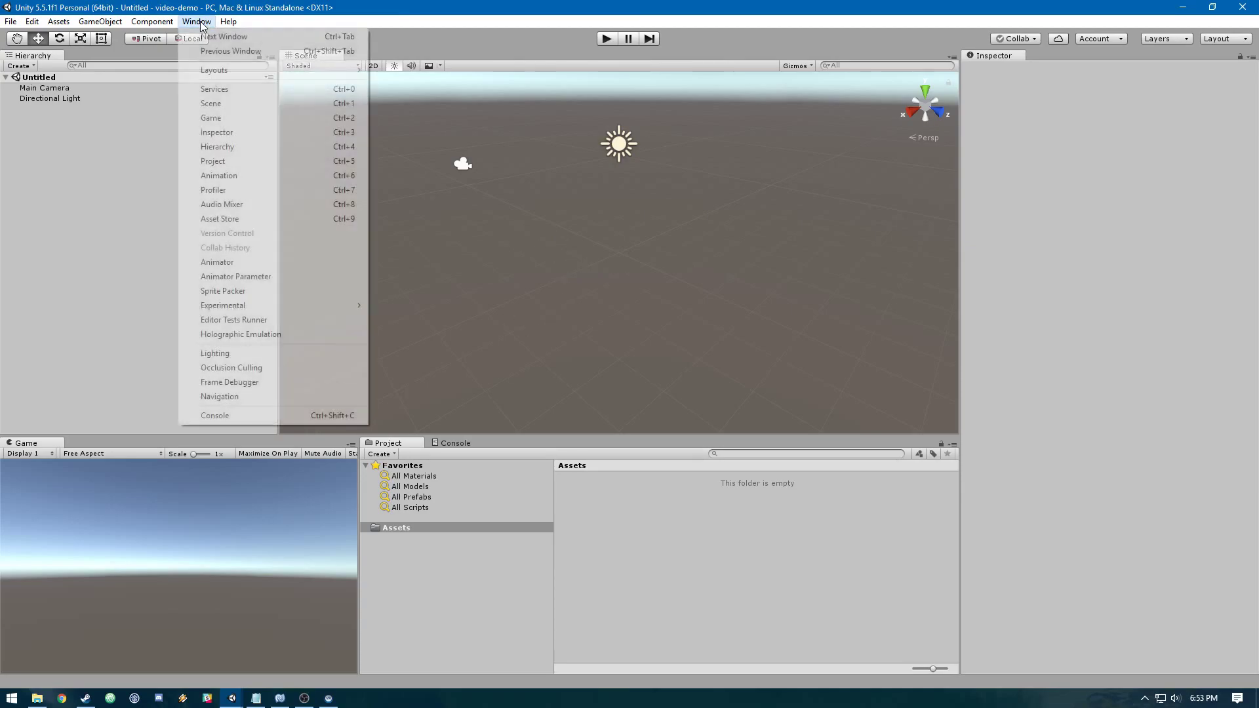
pyautogui.click(277, 219)
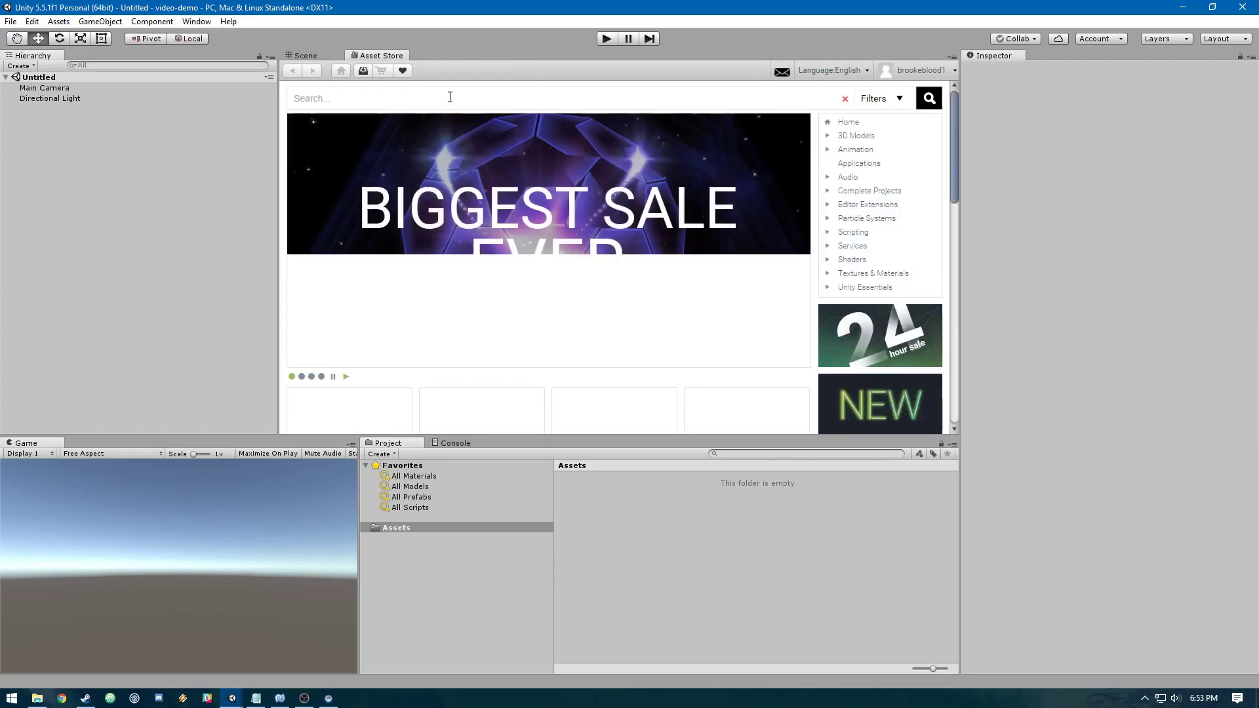
pyautogui.click(451, 101)
pyautogui.write('vrt')
pyautogui.press('Return')
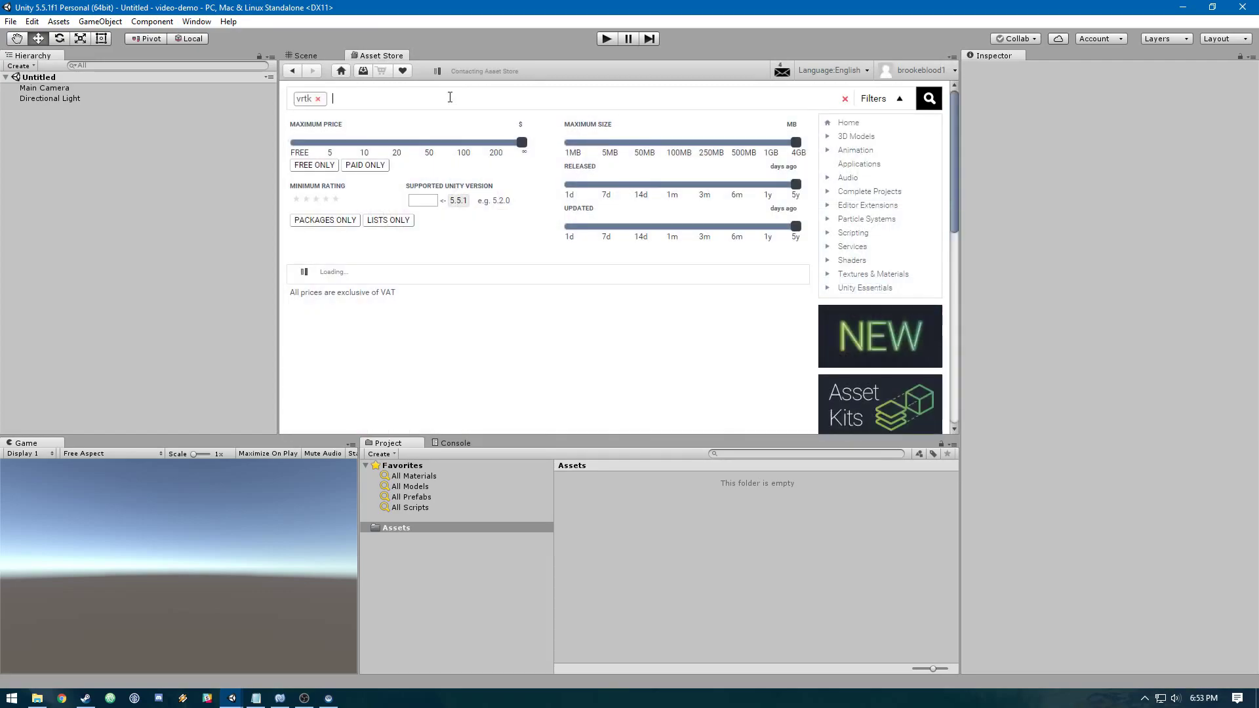
# Step: Import the full VRTK – Virtual Reality Toolkit package, then search the store for 'steamvr'
pyautogui.click(393, 321)
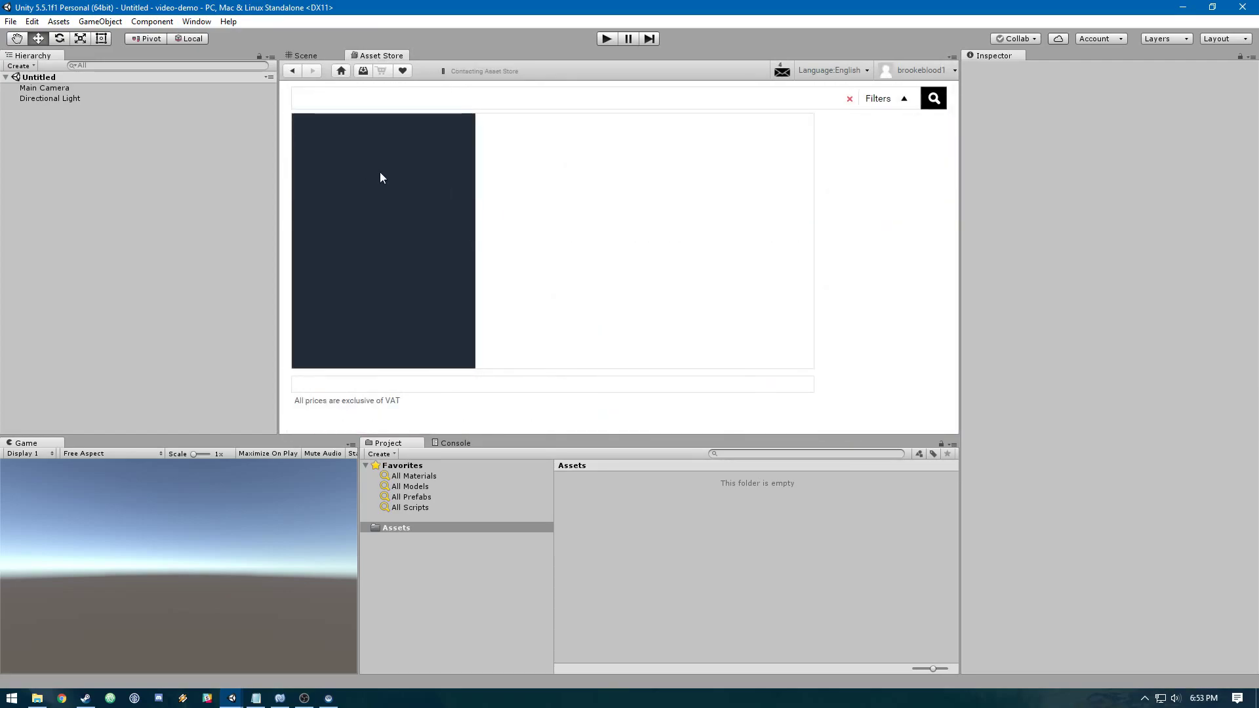
pyautogui.click(346, 244)
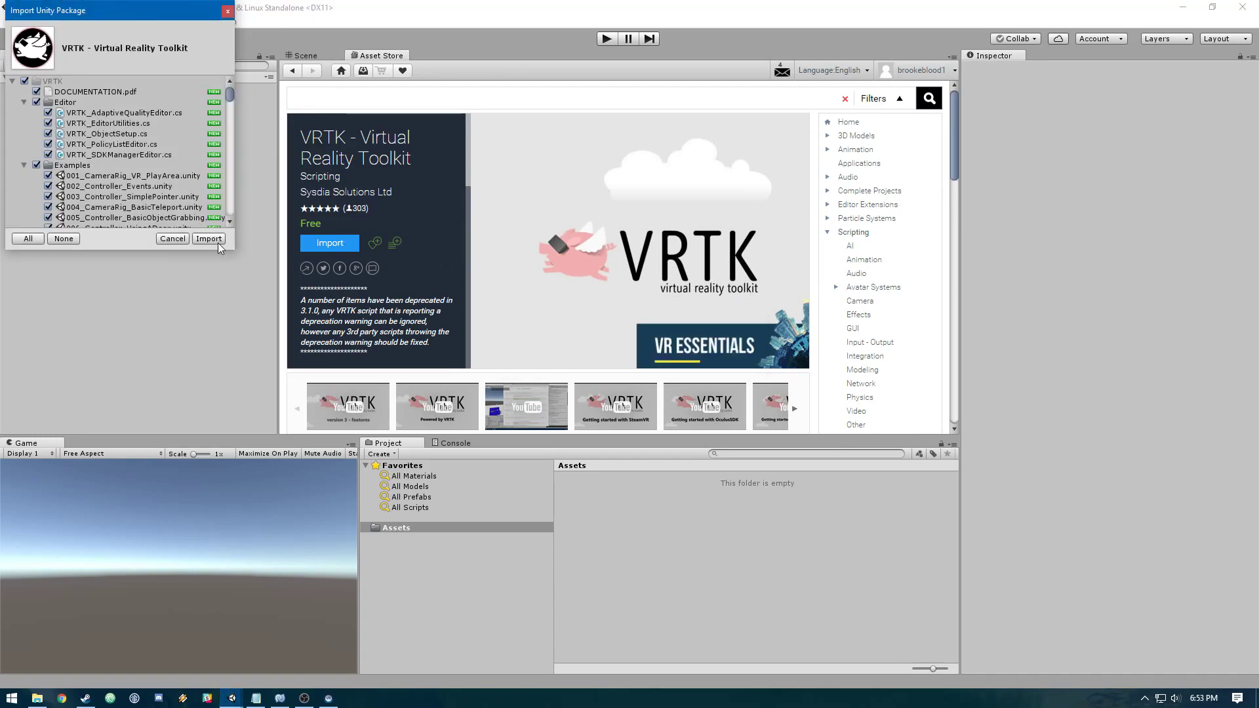
pyautogui.click(208, 239)
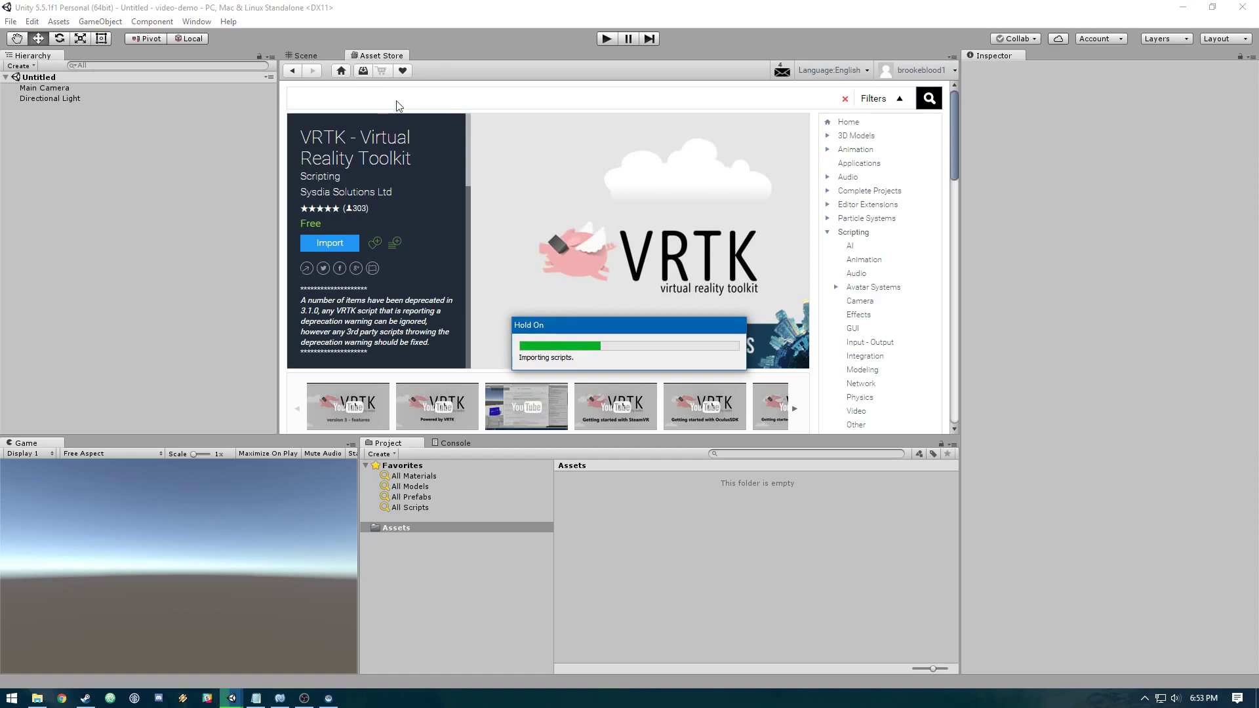
pyautogui.moveTo(603, 330); pyautogui.dragTo(1070, 147)
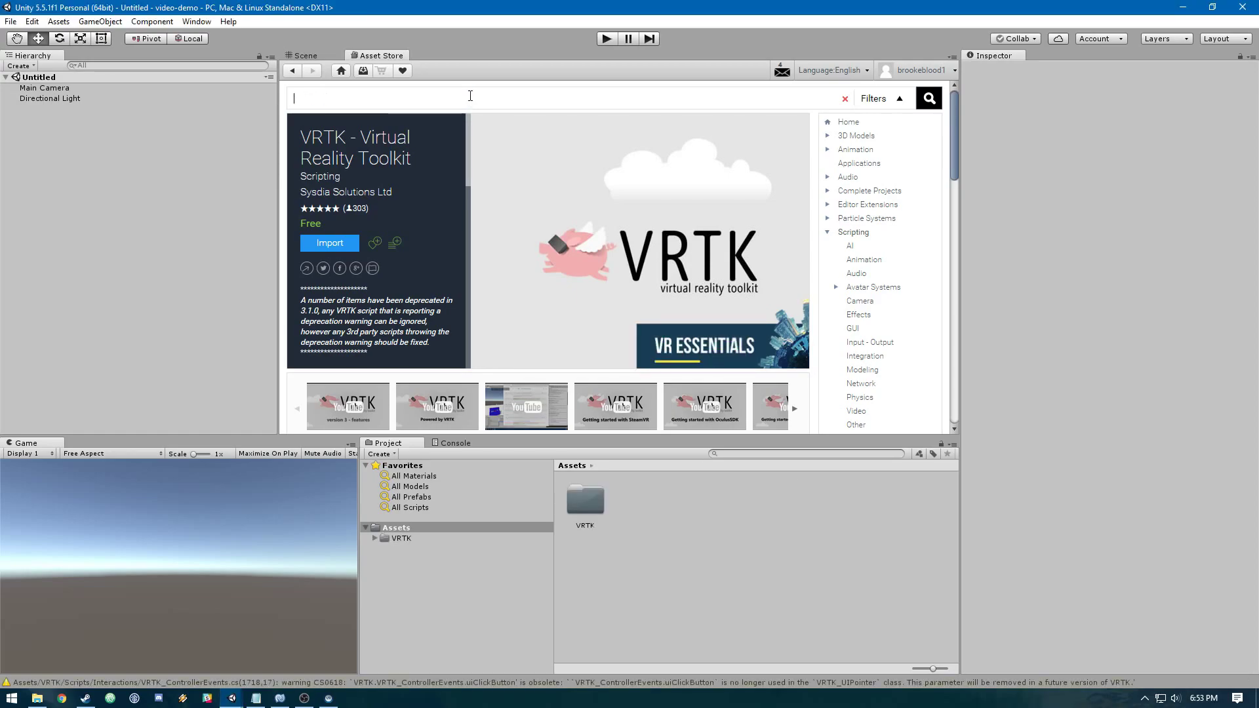
pyautogui.write('steamvr')
pyautogui.press('Return')
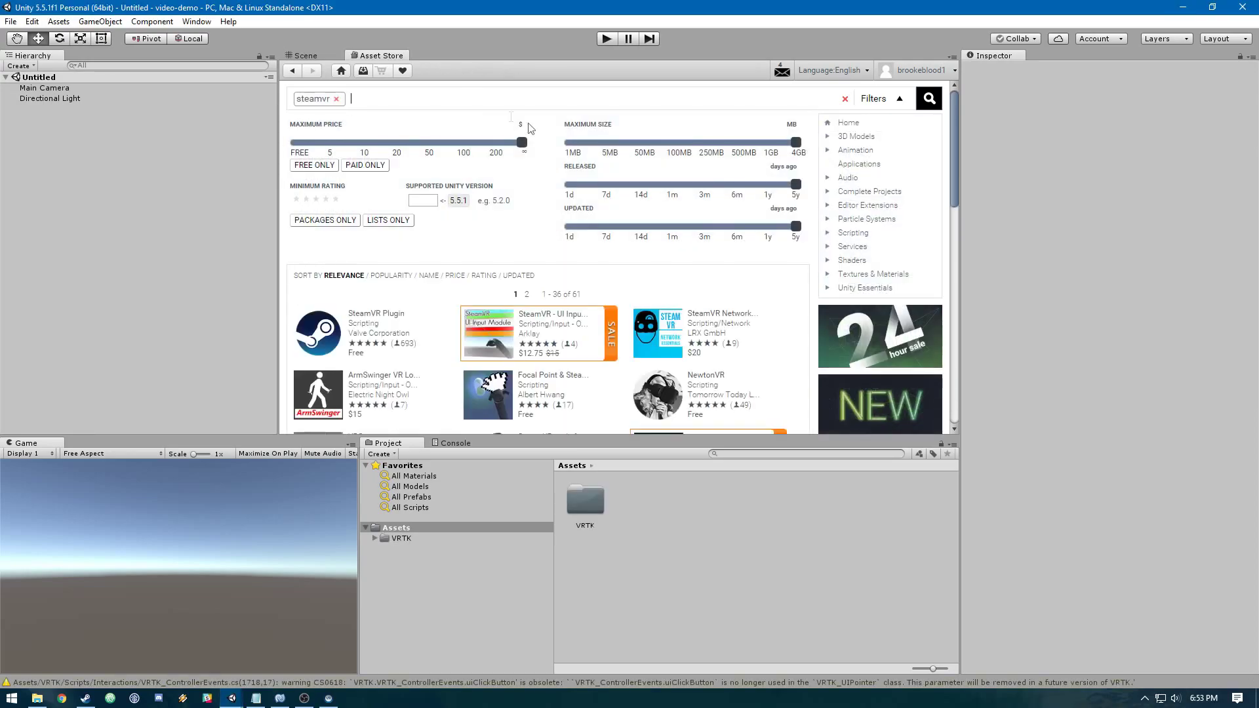
# Step: Import all files of the SteamVR Plugin package from its Asset Store page
pyautogui.click(377, 318)
pyautogui.click(331, 223)
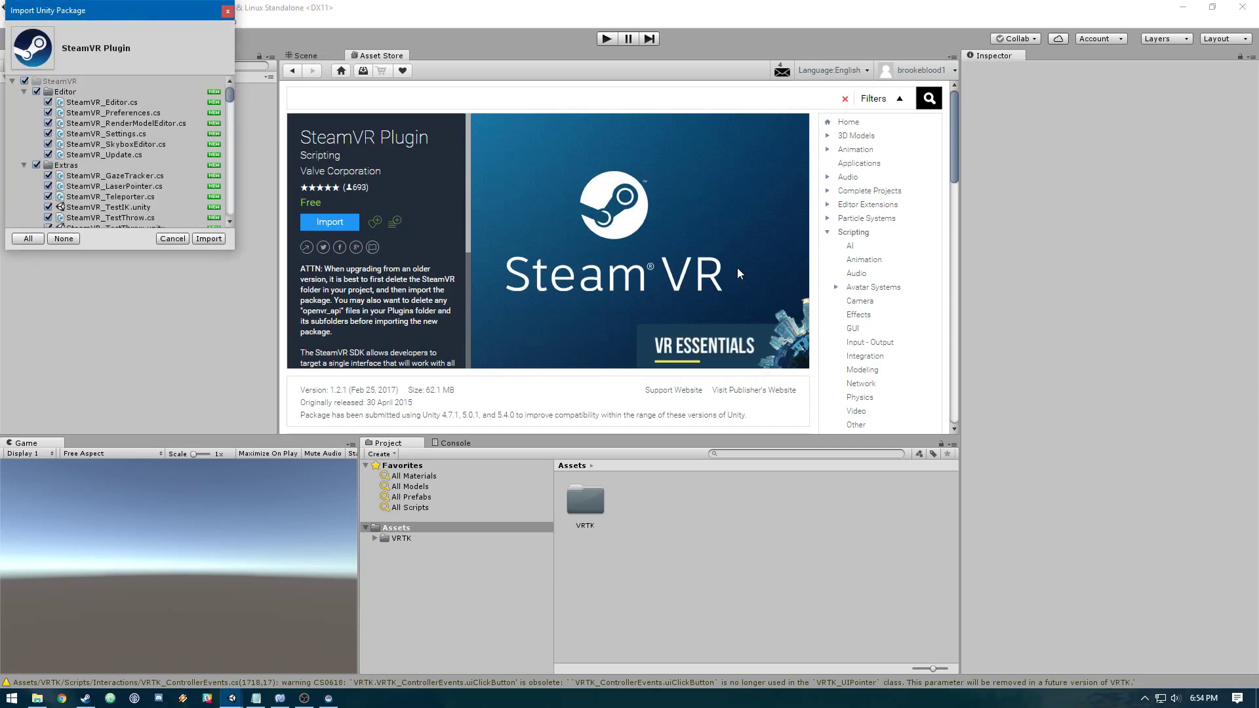
pyautogui.click(210, 238)
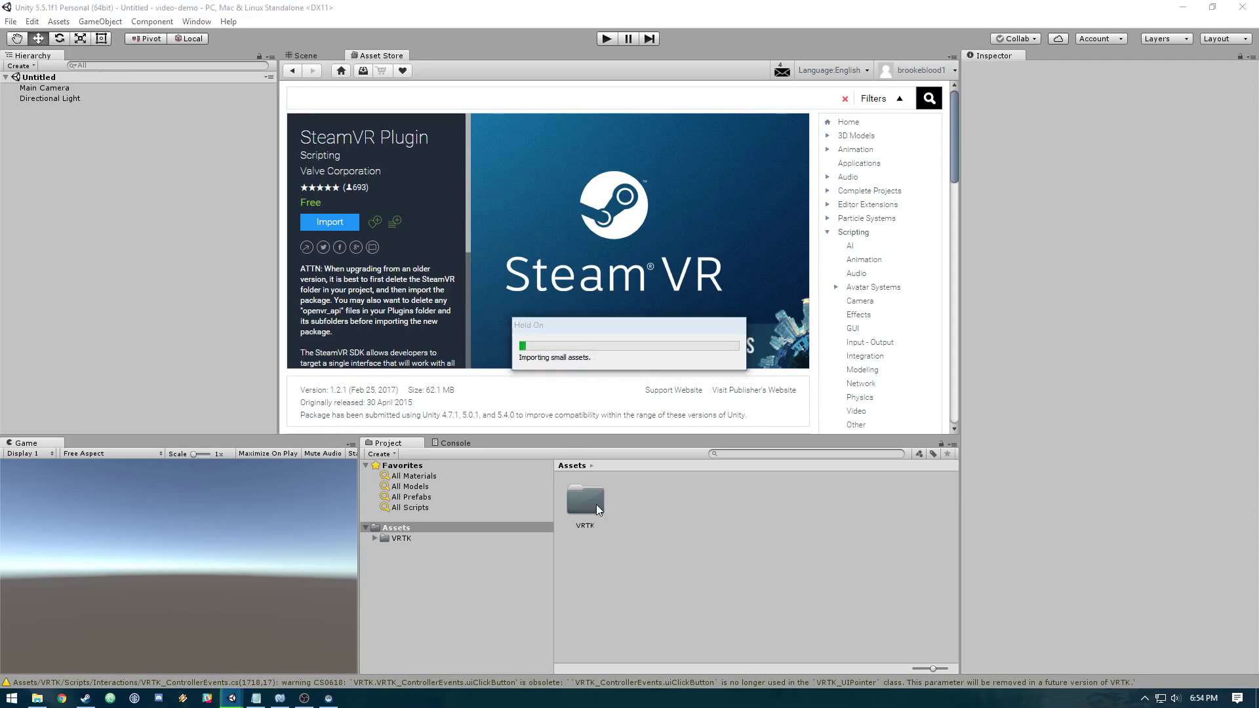
pyautogui.moveTo(631, 321); pyautogui.dragTo(1112, 163)
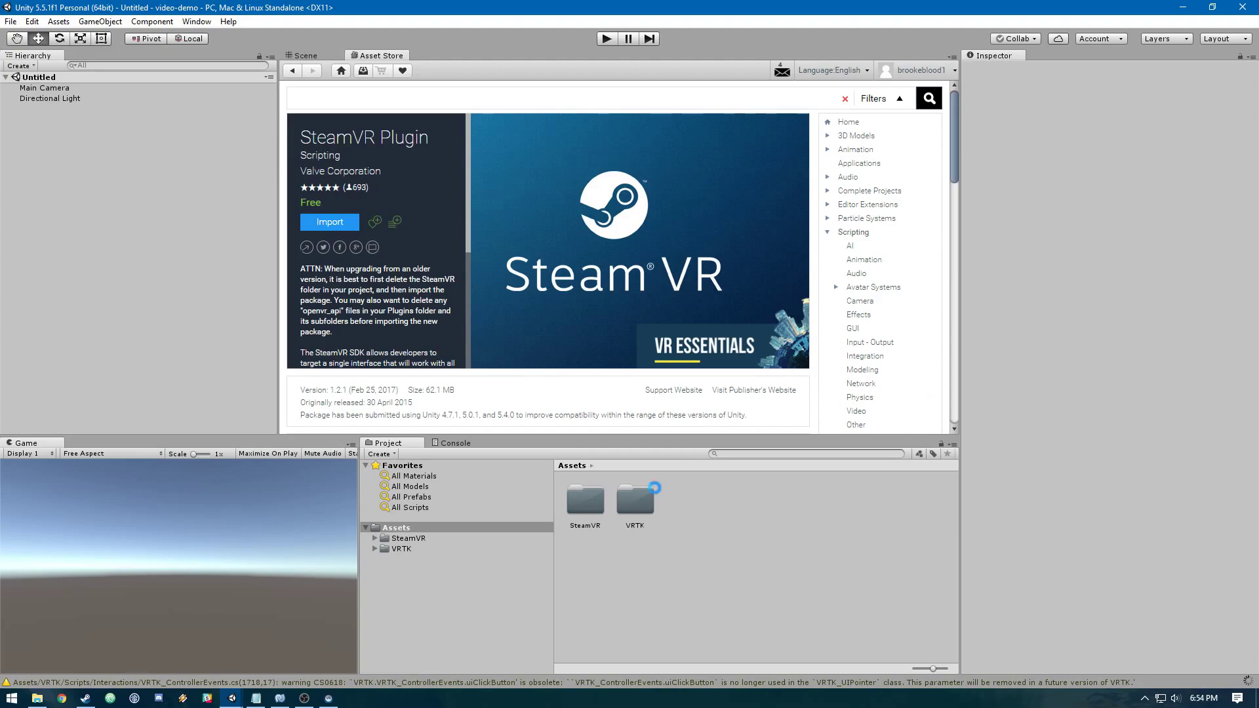
# Step: Open the VRTK folder and accept all of SteamVR's recommended project settings
pyautogui.doubleClick(634, 501)
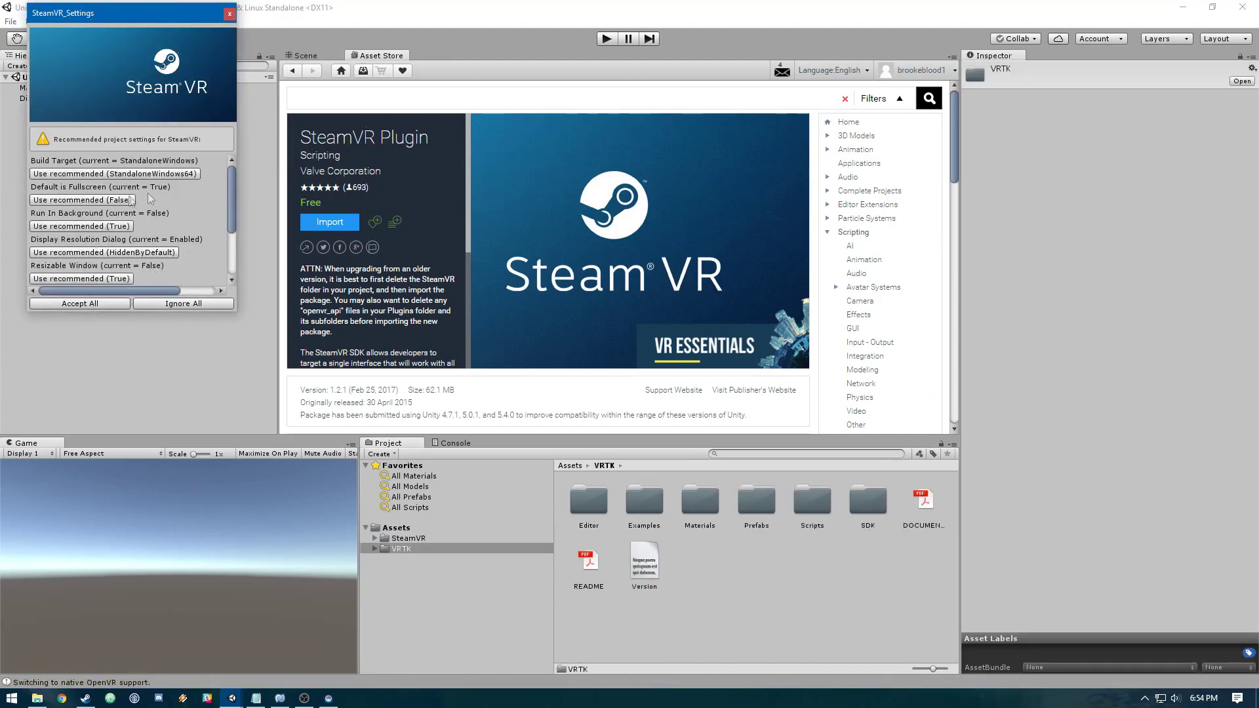
pyautogui.click(145, 173)
pyautogui.click(115, 304)
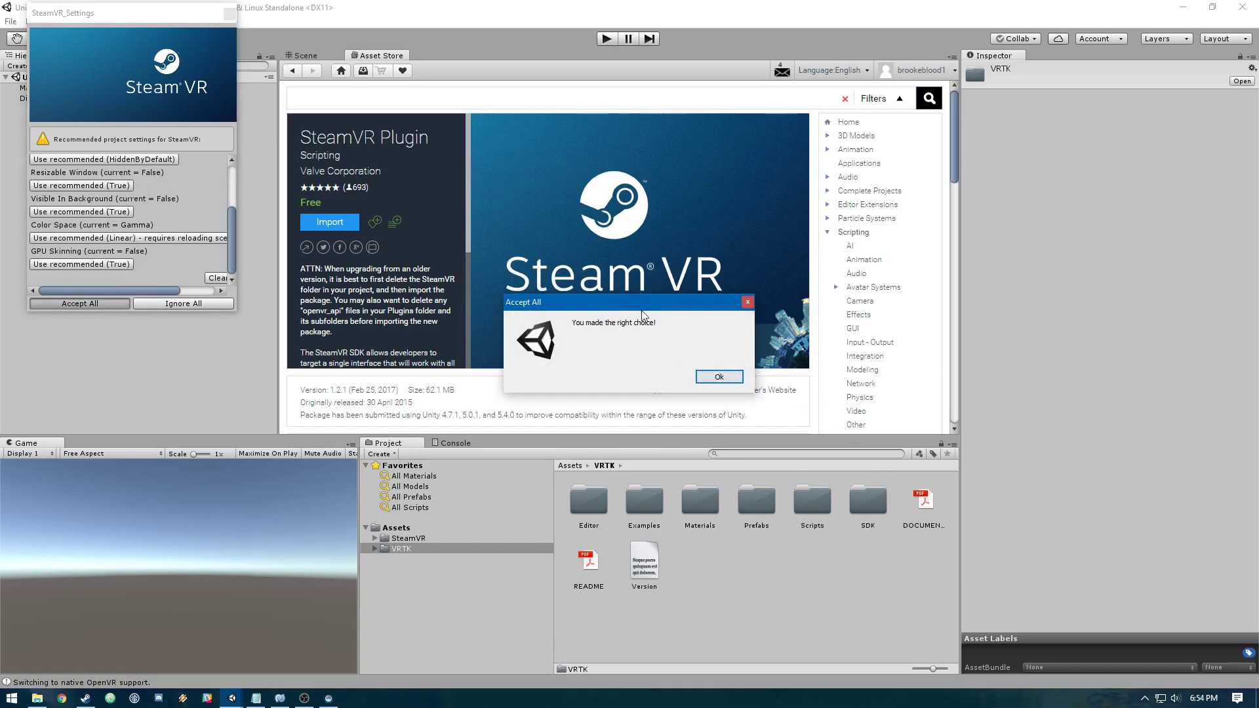
pyautogui.moveTo(643, 301); pyautogui.dragTo(676, 241)
pyautogui.click(751, 316)
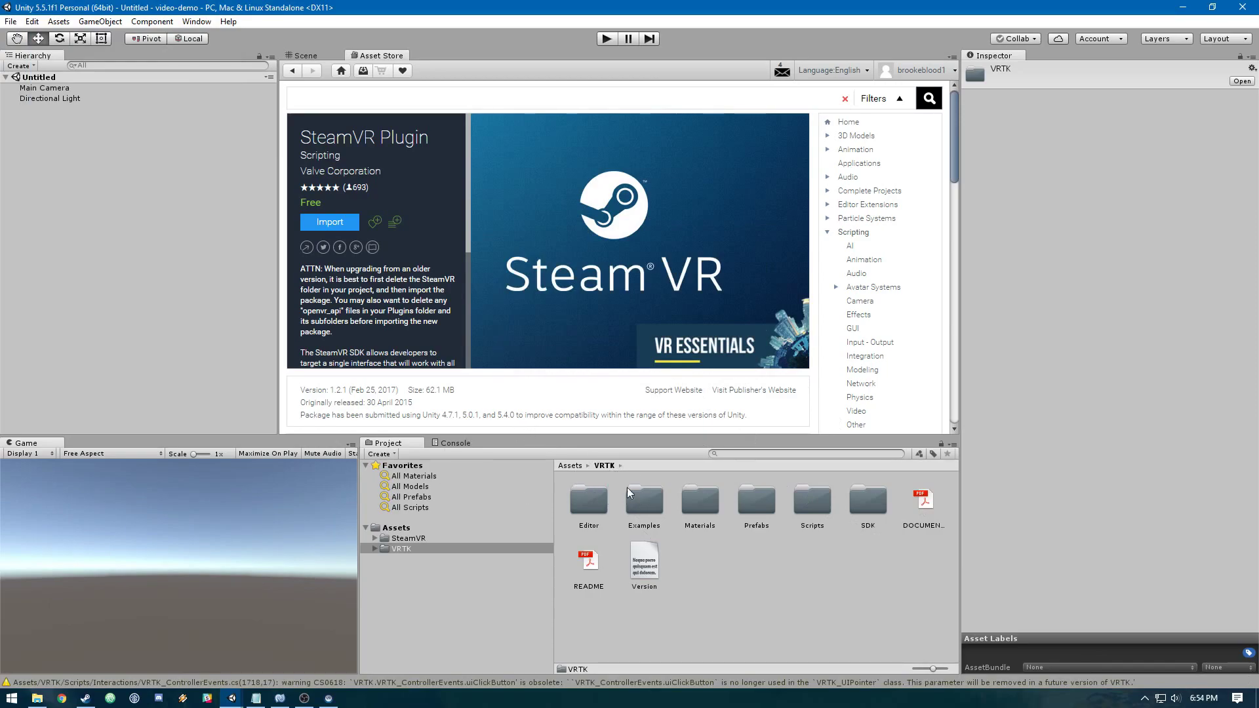
# Step: Open the 001_CameraRig_VR_PlayArea scene from the VRTK Examples folder
pyautogui.doubleClick(646, 500)
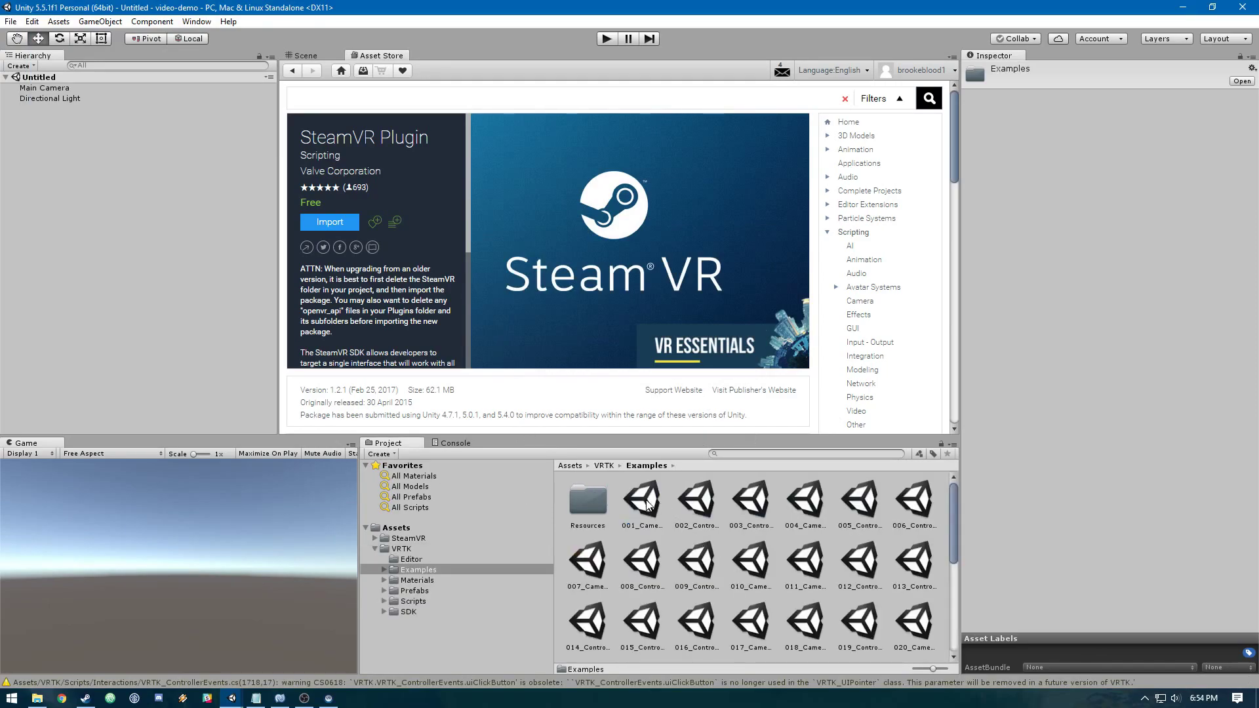
pyautogui.click(643, 501)
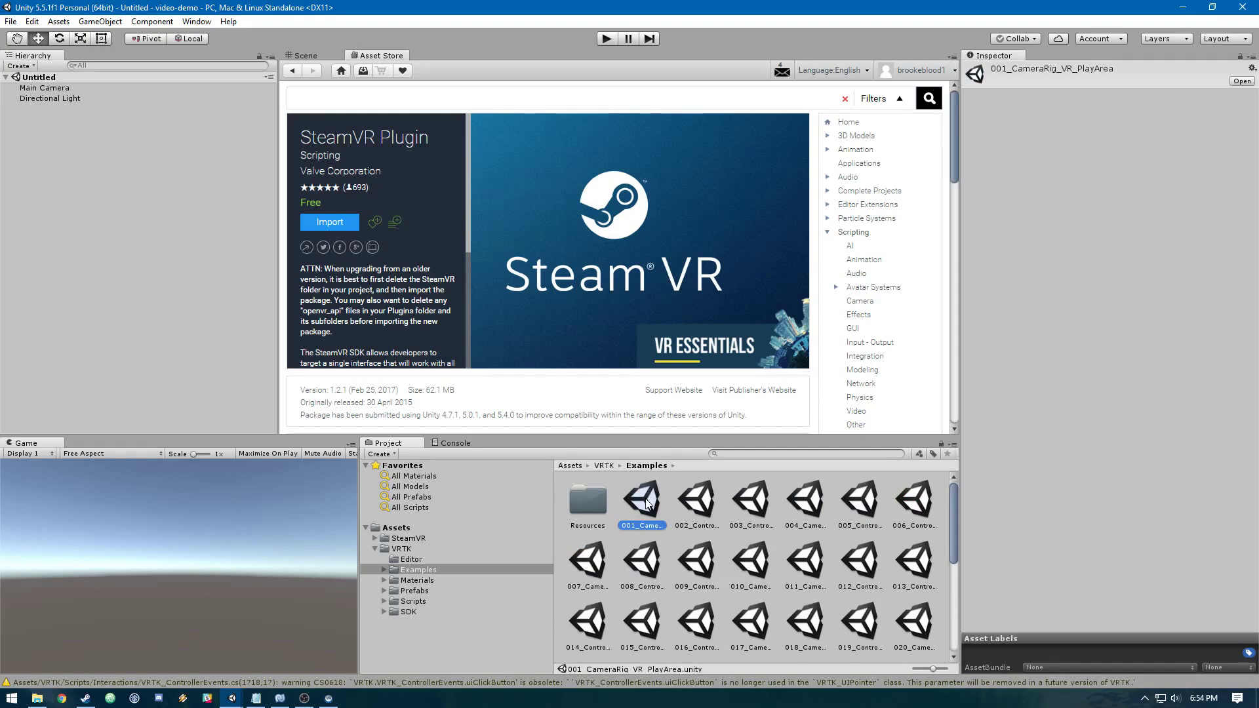
pyautogui.doubleClick(644, 502)
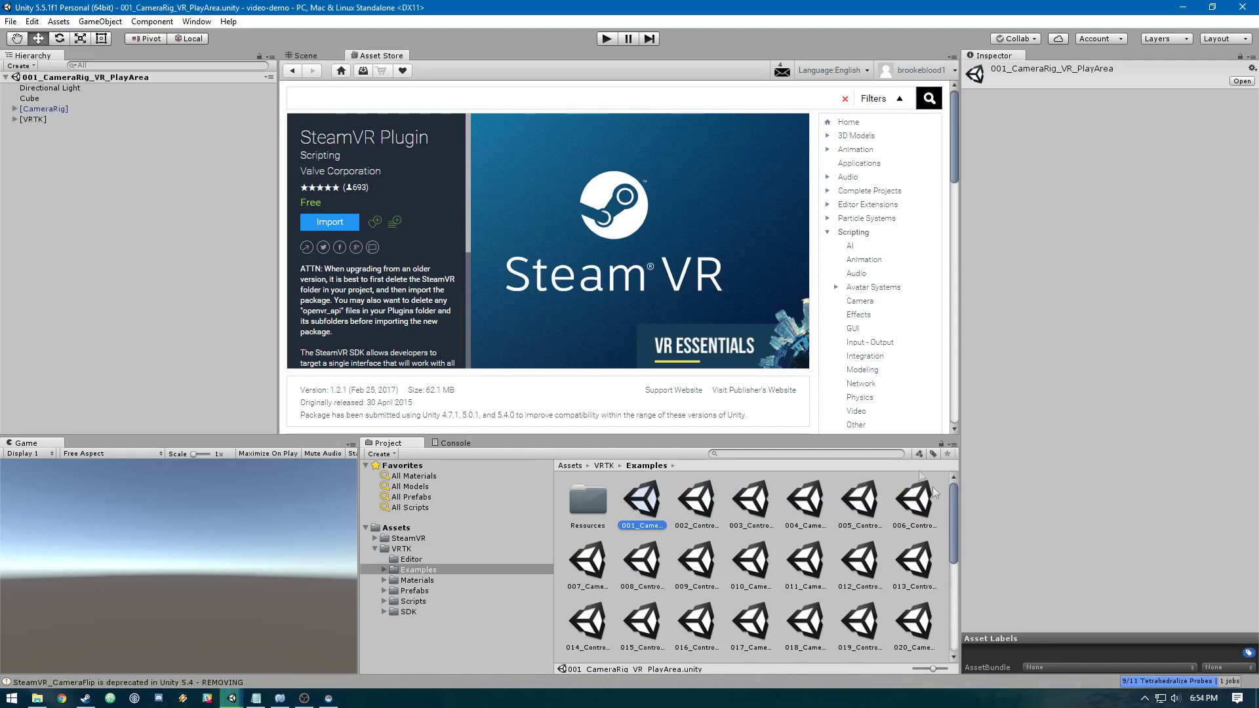
# Step: Close the Asset Store tab and orbit the Scene view onto the play area
pyautogui.rightClick(384, 55)
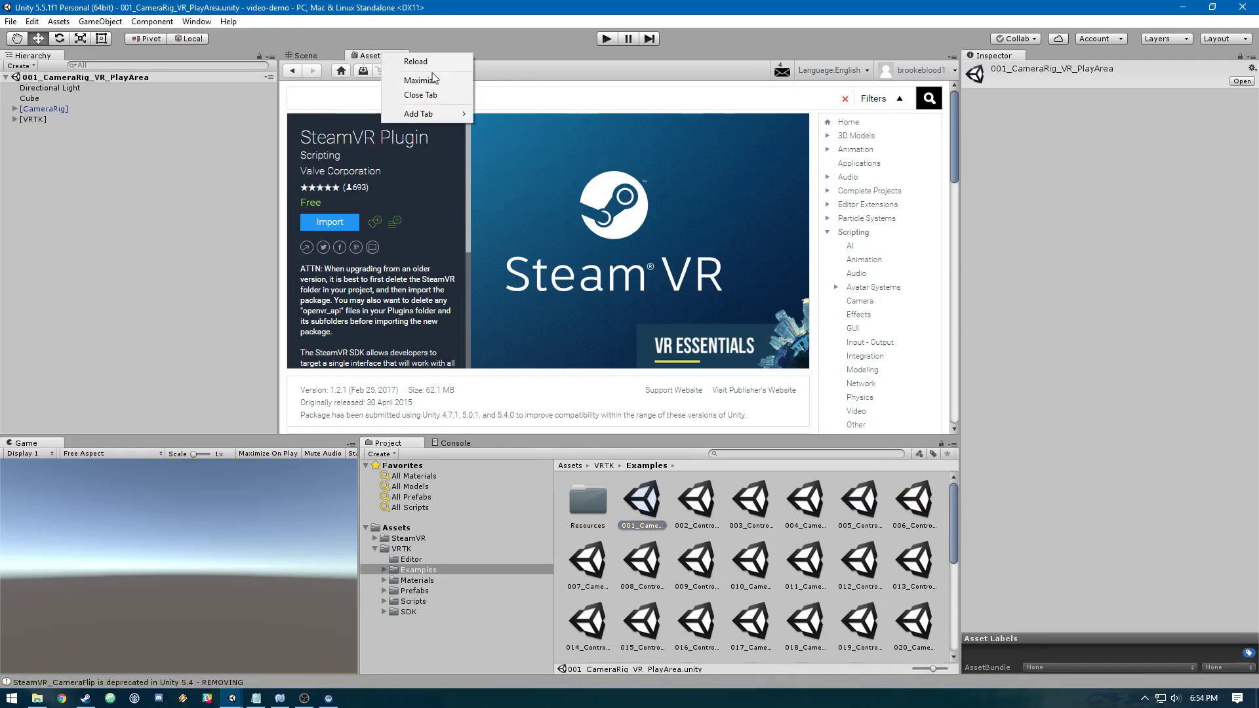
pyautogui.click(430, 96)
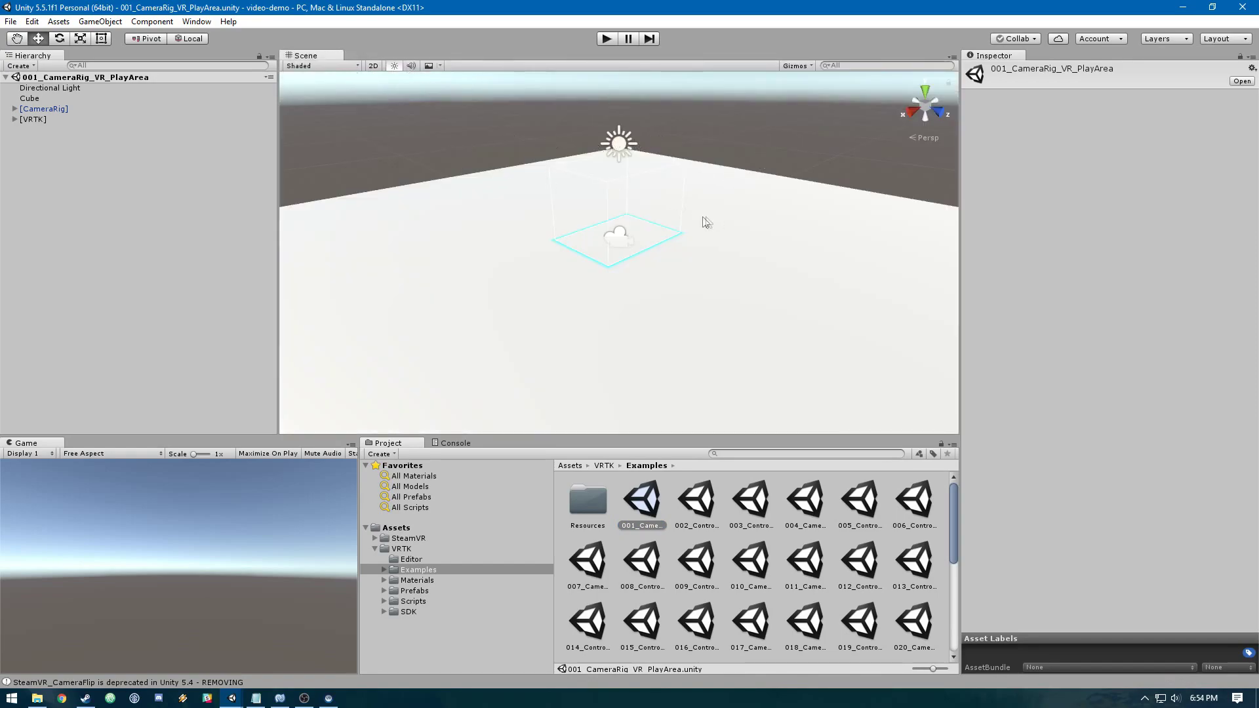
pyautogui.moveTo(706, 219); pyautogui.dragTo(634, 329, button='right')
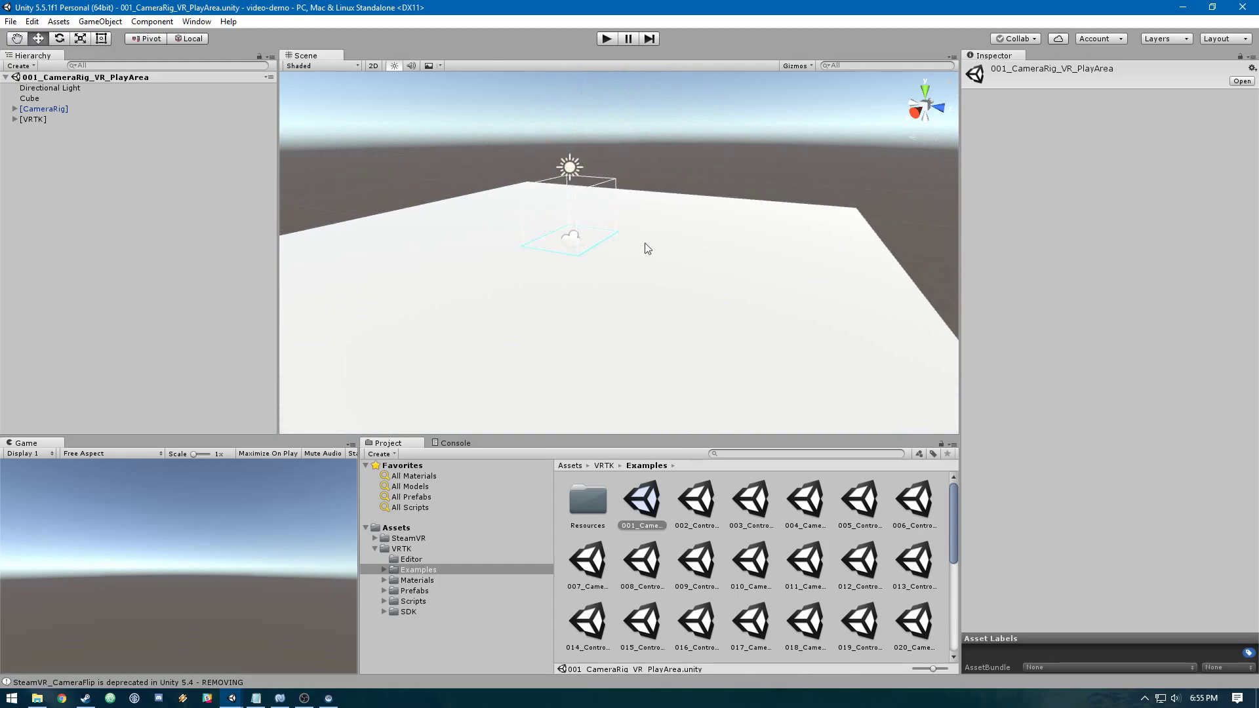
pyautogui.moveTo(643, 247); pyautogui.dragTo(677, 247, button='right')
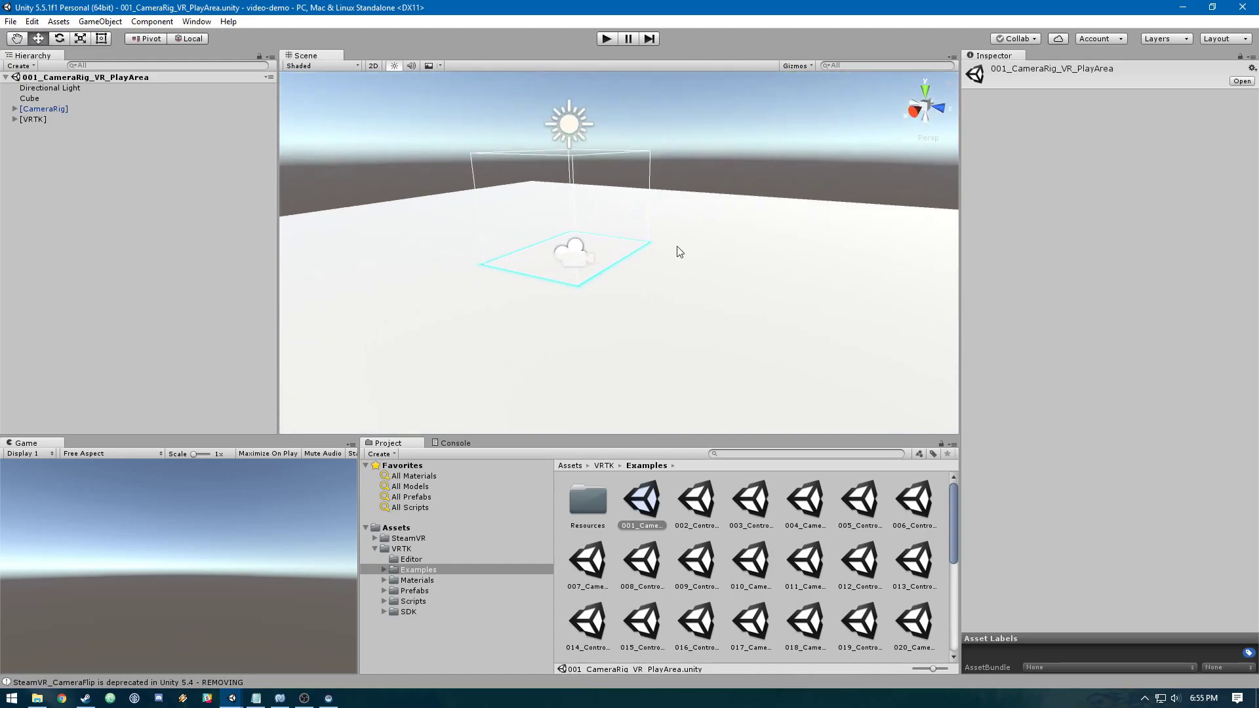
# Step: Select and expand [CameraRig], then select [VRTK] to view its SDK Manager
pyautogui.click(73, 109)
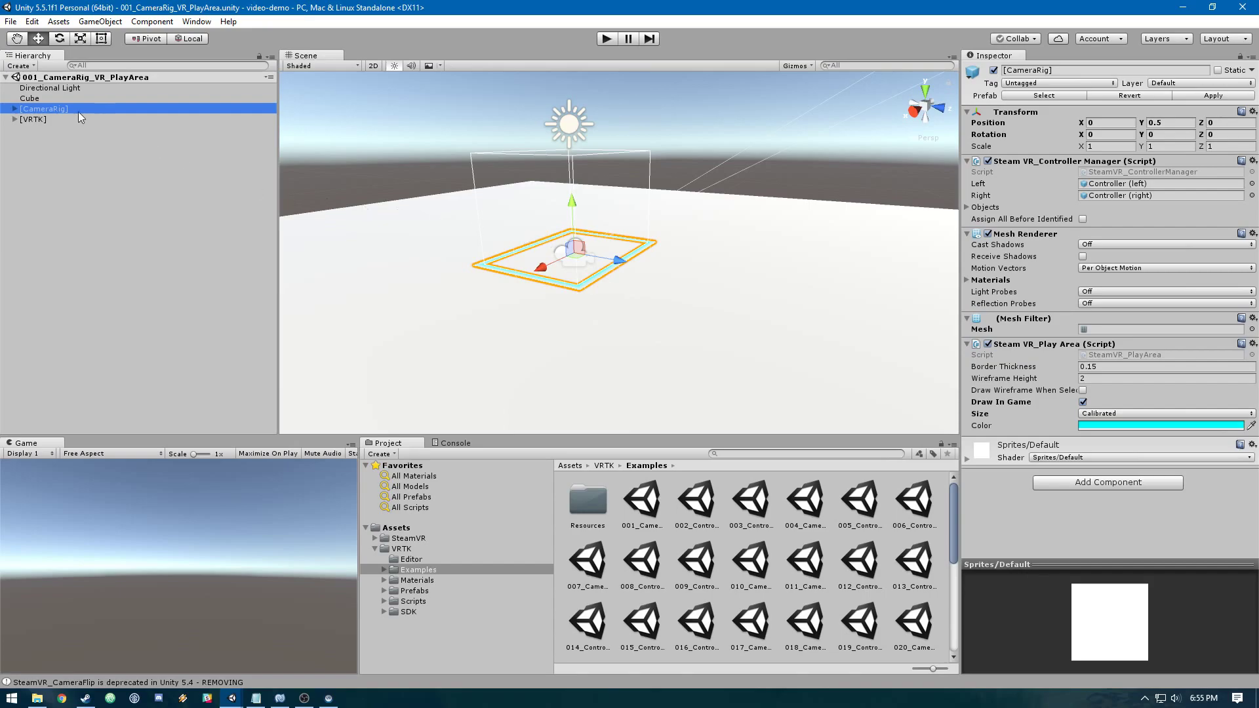
pyautogui.click(14, 109)
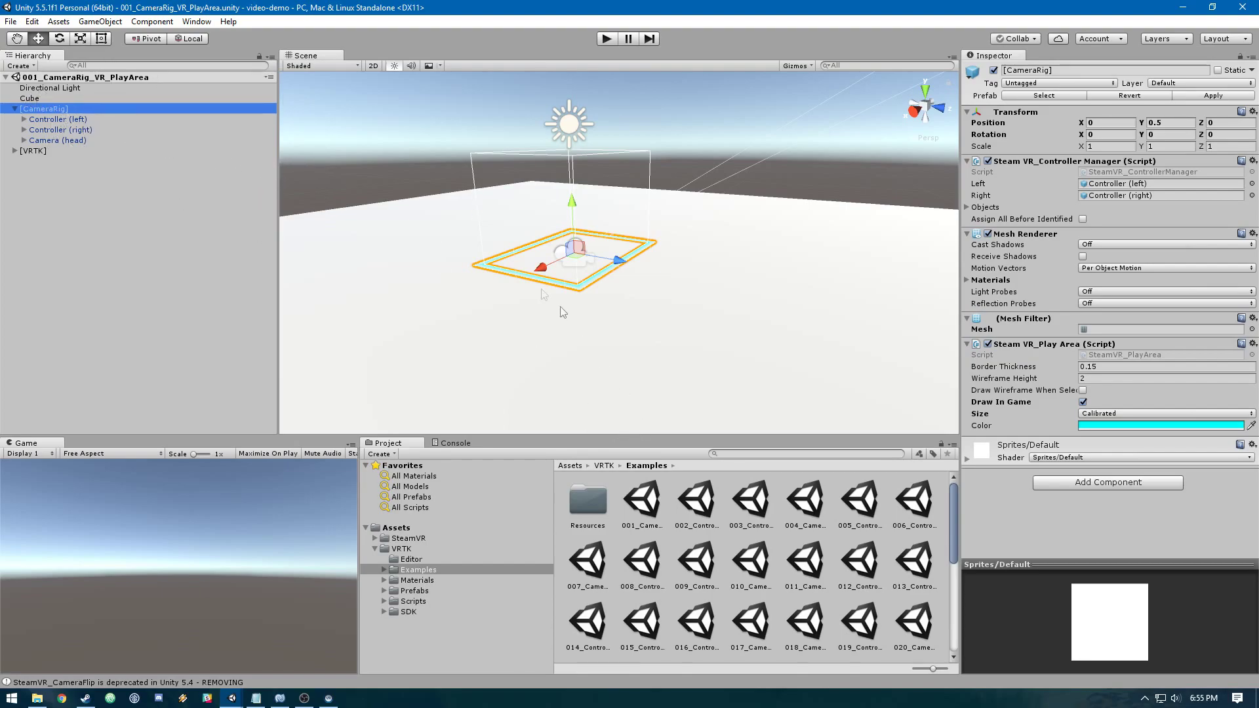
pyautogui.click(31, 151)
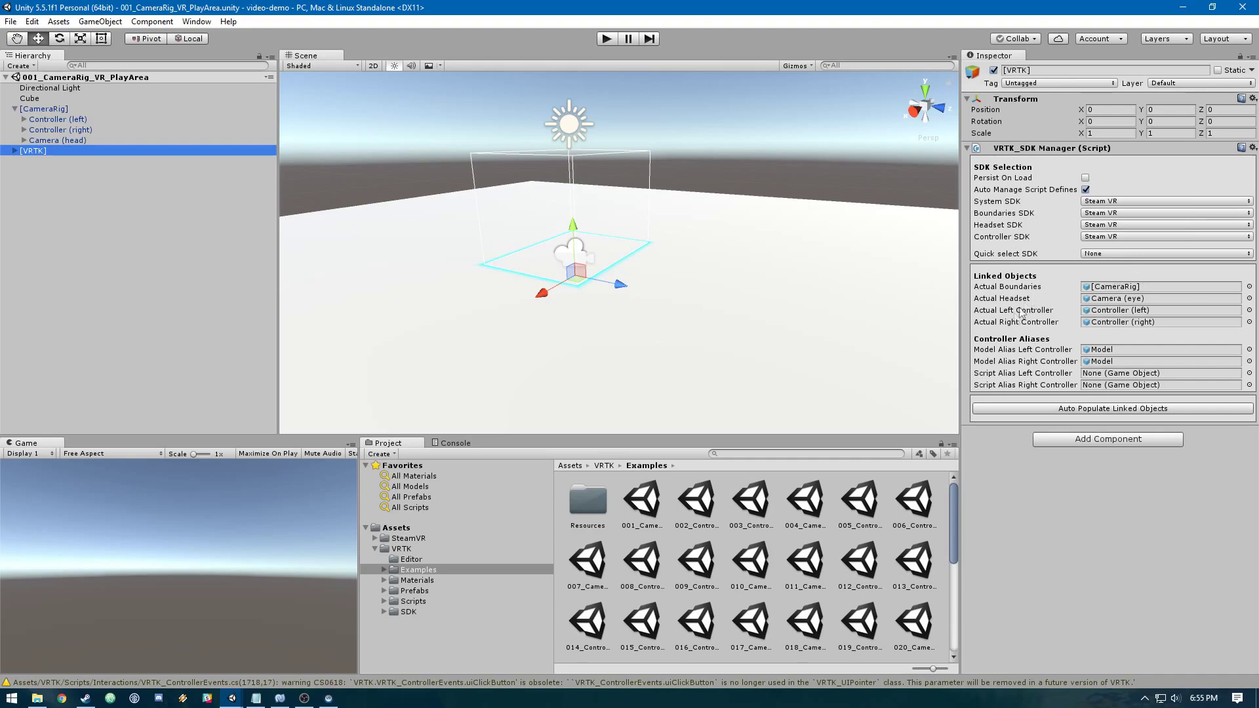
# Step: Duplicate the 001 example scene into Assets and rename the copy 'Main'
pyautogui.click(647, 498)
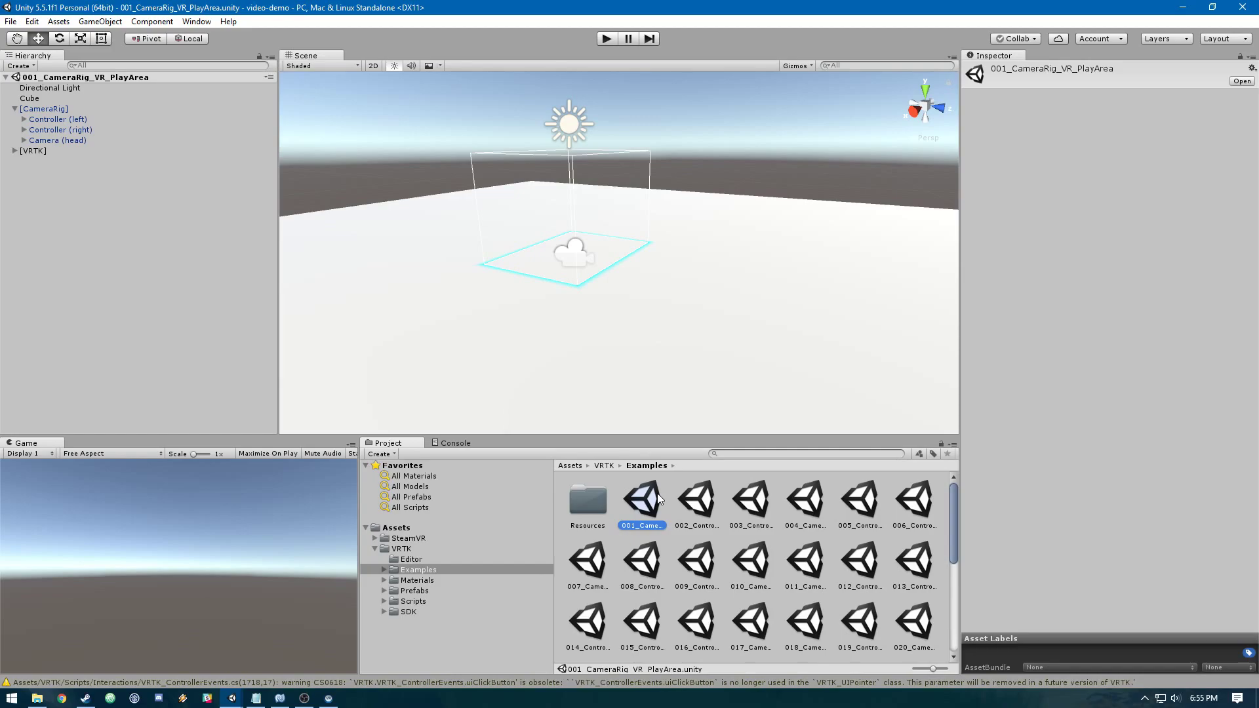
pyautogui.hotkey('ctrl', 'd')
pyautogui.moveTo(696, 501); pyautogui.dragTo(438, 529)
pyautogui.click(432, 525)
pyautogui.click(694, 515)
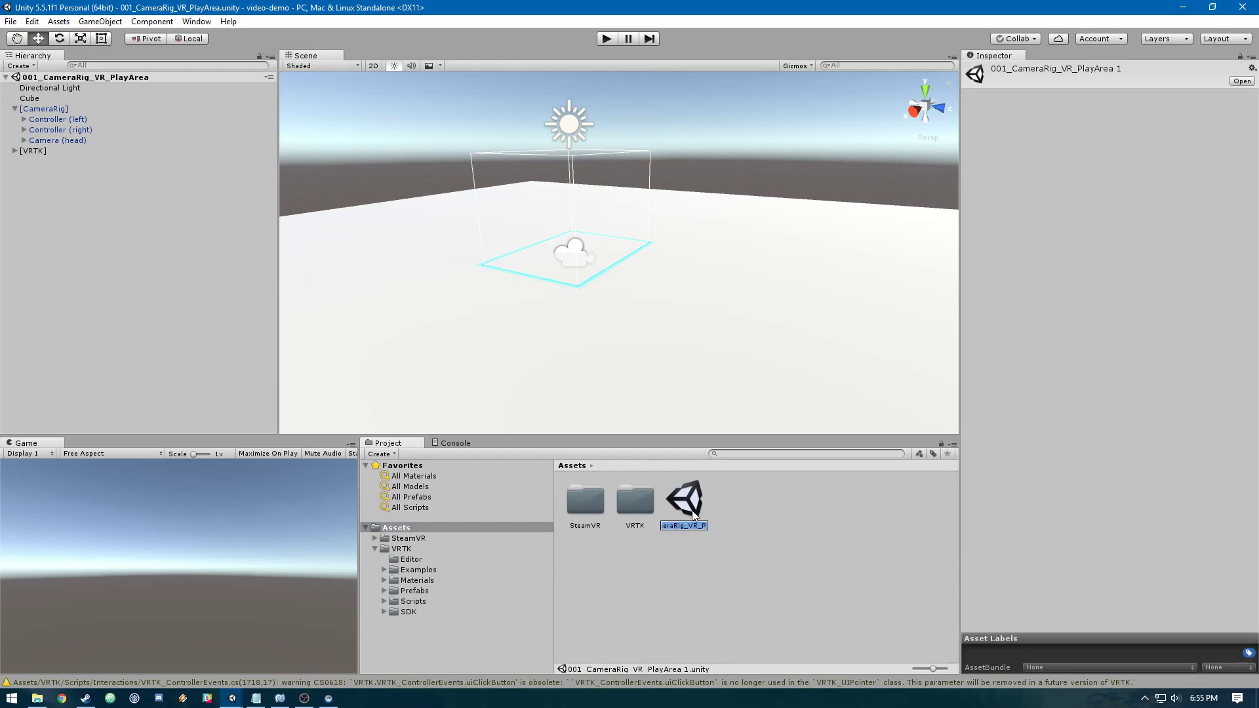
pyautogui.write('Main')
pyautogui.press('Return')
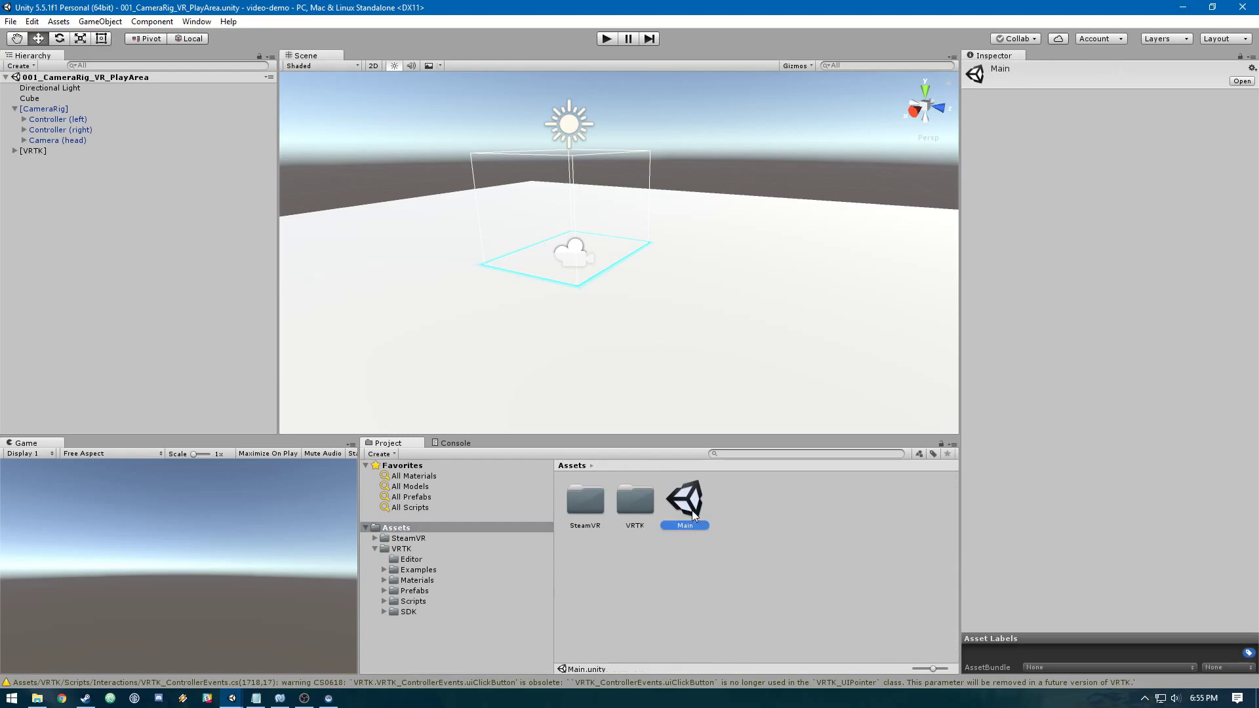
# Step: Open the Main scene, then expand and select the [VRTK] object
pyautogui.doubleClick(693, 516)
pyautogui.keyDown('alt'); pyautogui.moveTo(804, 191); pyautogui.dragTo(680, 271); pyautogui.keyUp('alt')
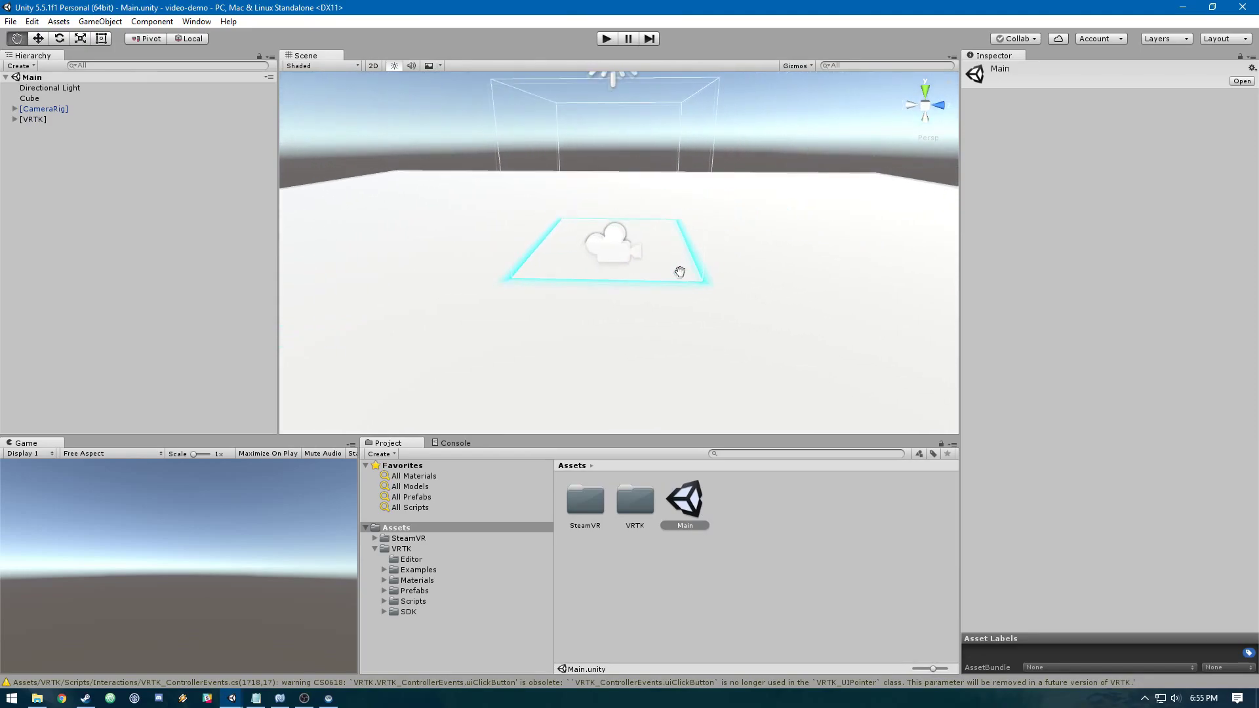
pyautogui.click(14, 118)
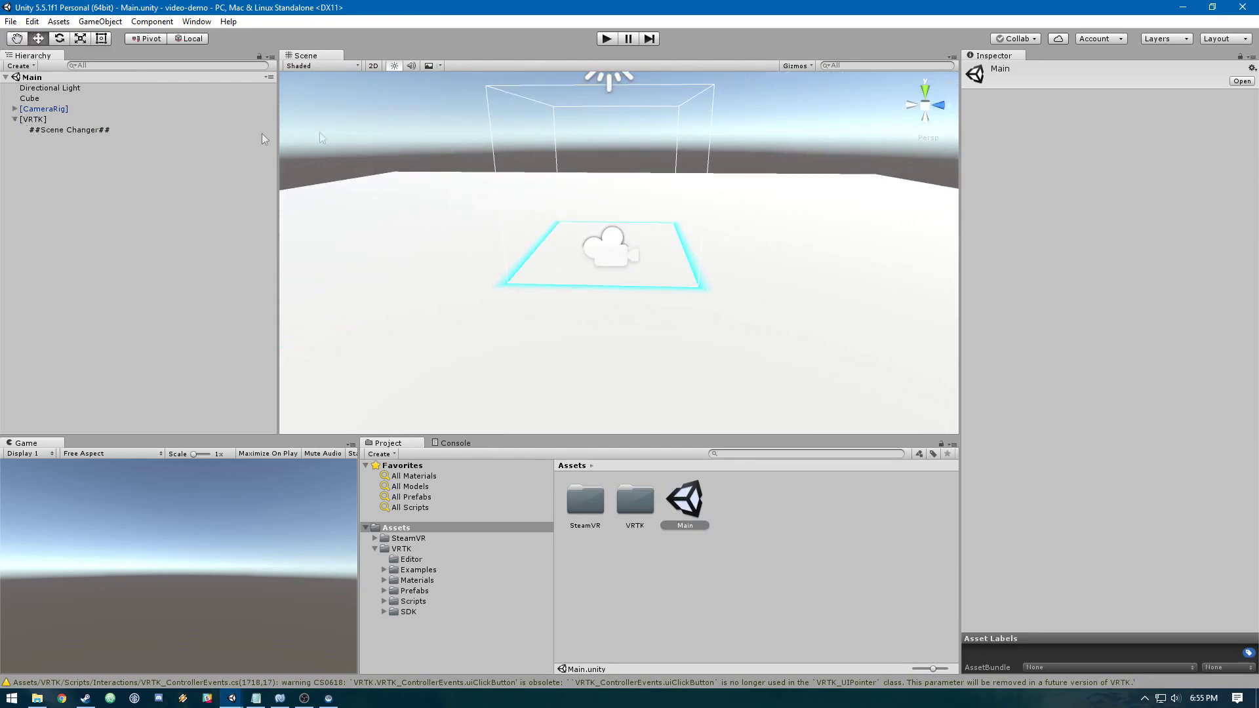
pyautogui.click(90, 118)
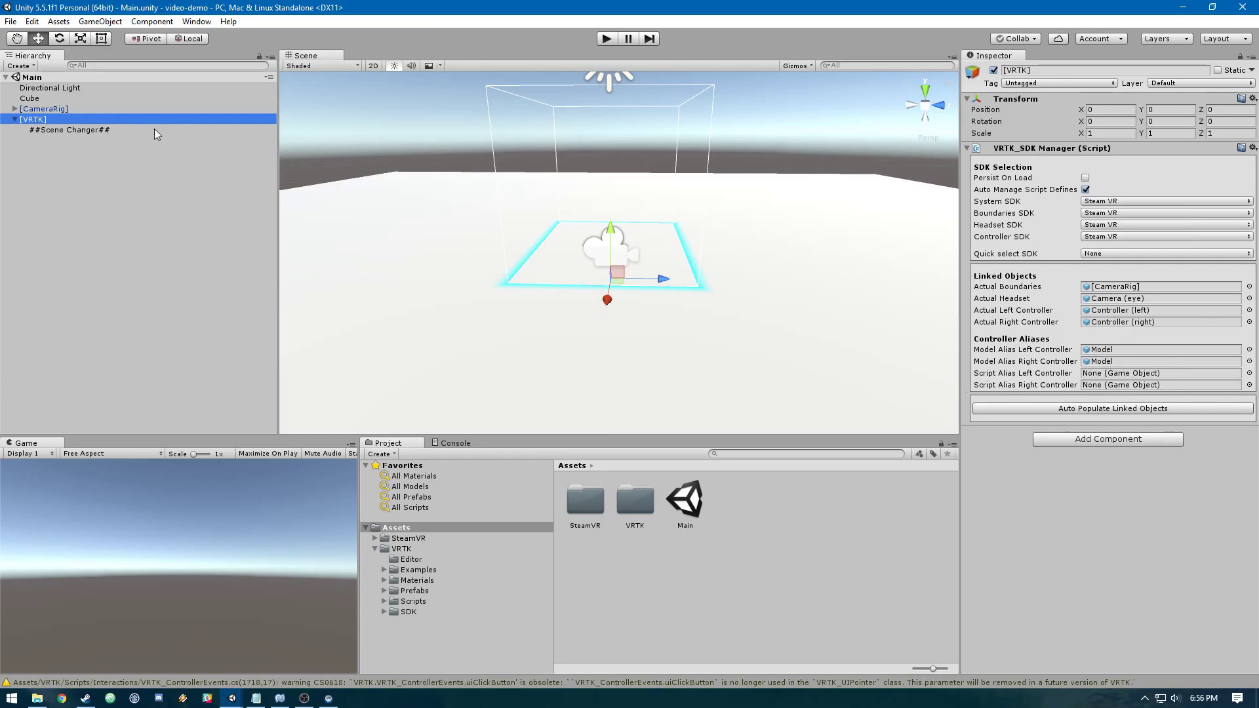
# Step: Create an empty child under [VRTK] named 'RightController'
pyautogui.rightClick(139, 120)
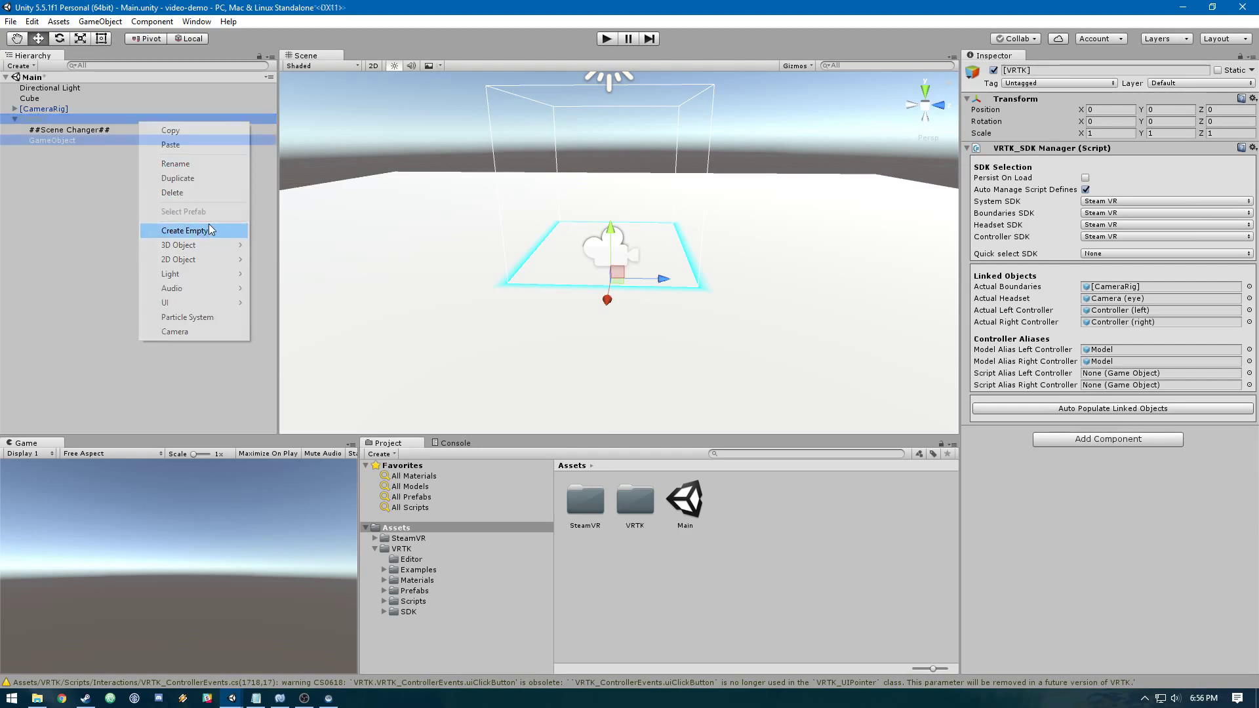
pyautogui.click(208, 223)
pyautogui.rightClick(139, 119)
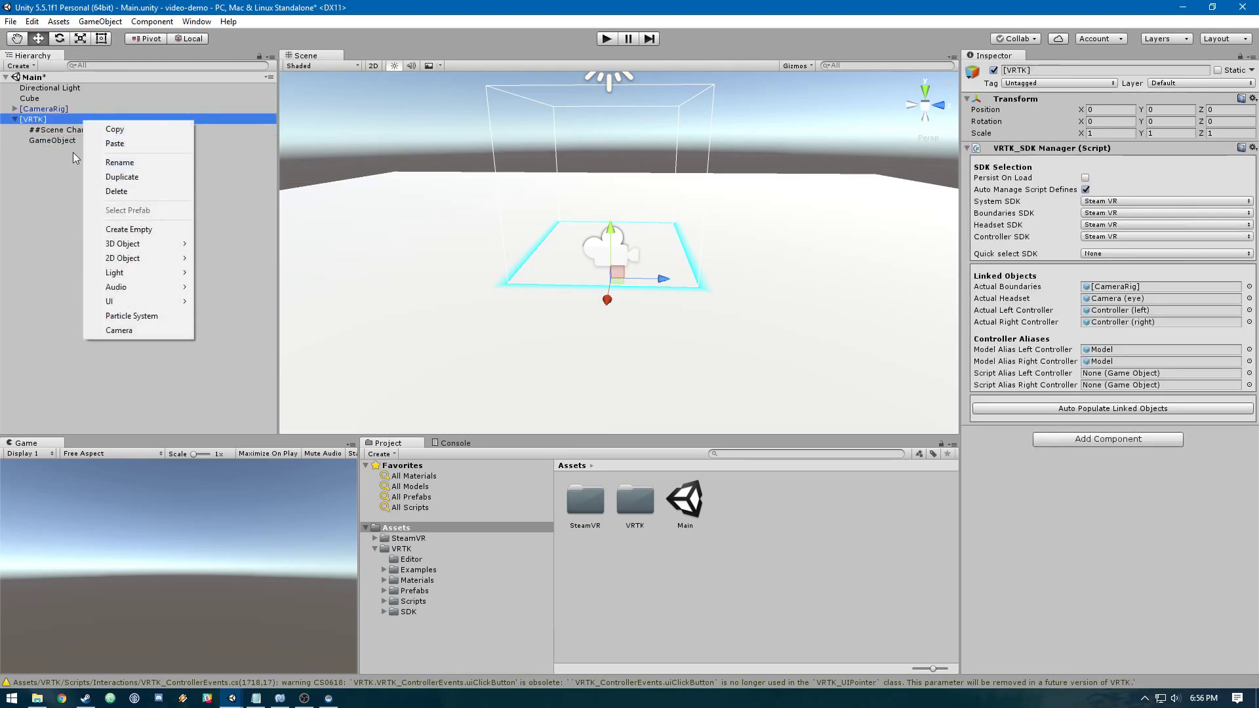
pyautogui.click(75, 140)
pyautogui.press('F2')
pyautogui.write('Rig')
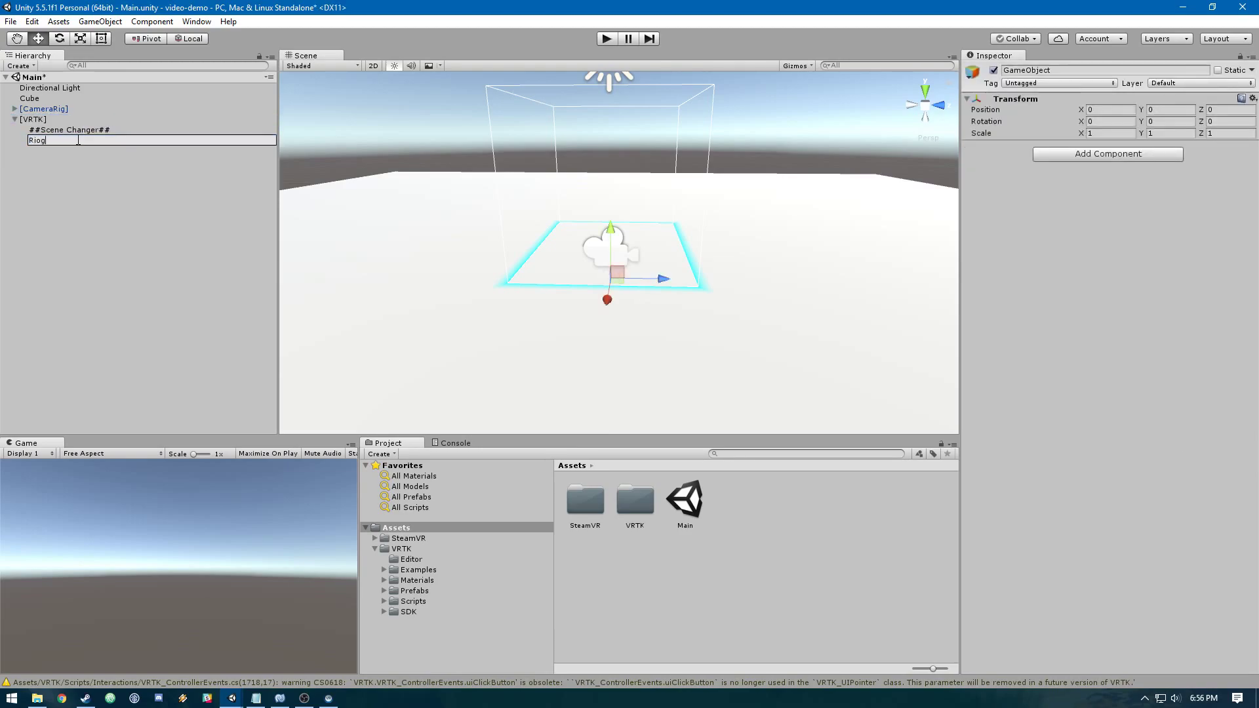
pyautogui.write('htController')
pyautogui.press('Return')
# Step: Set the VRTK_SDK Manager's Script Alias Right Controller to RightController
pyautogui.click(40, 119)
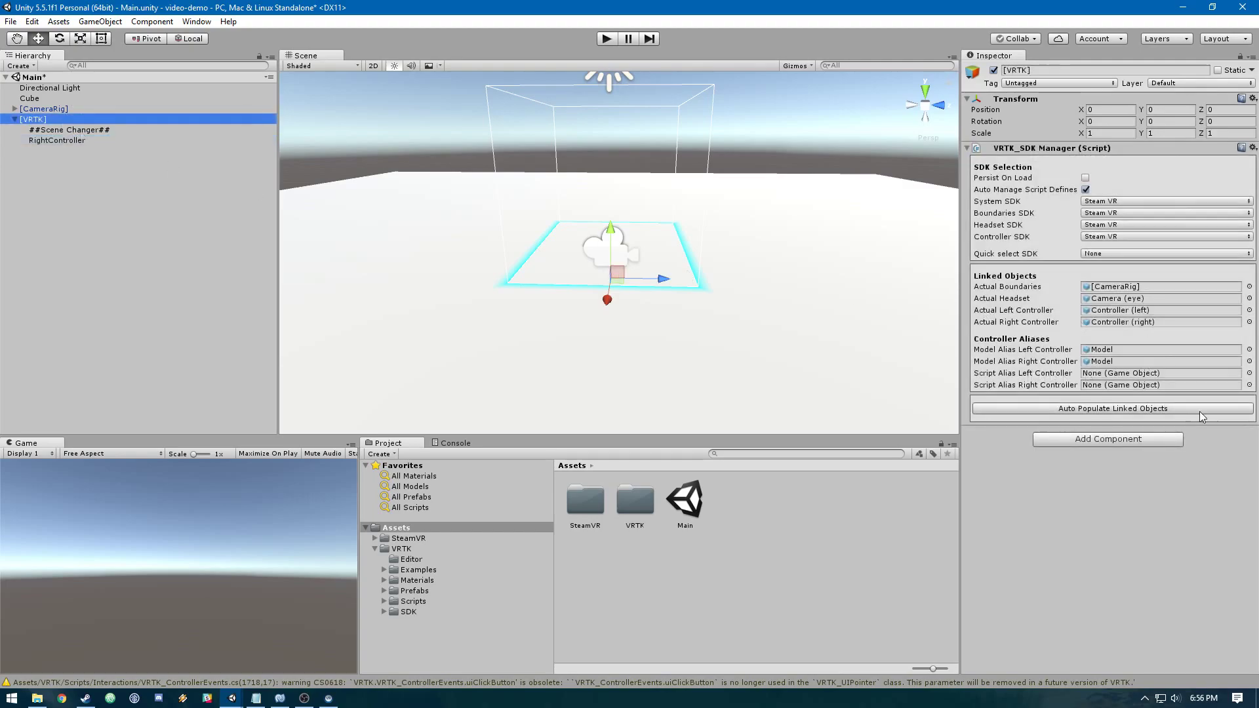
pyautogui.click(1249, 385)
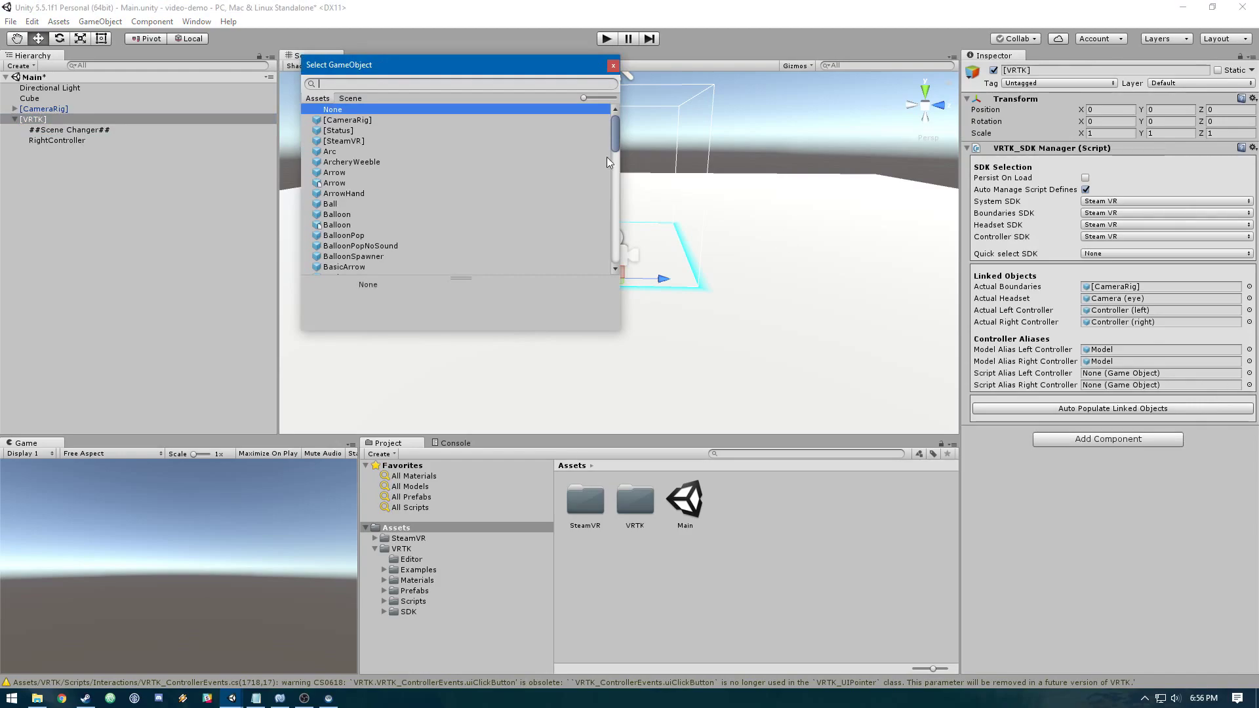
pyautogui.click(350, 98)
pyautogui.doubleClick(371, 250)
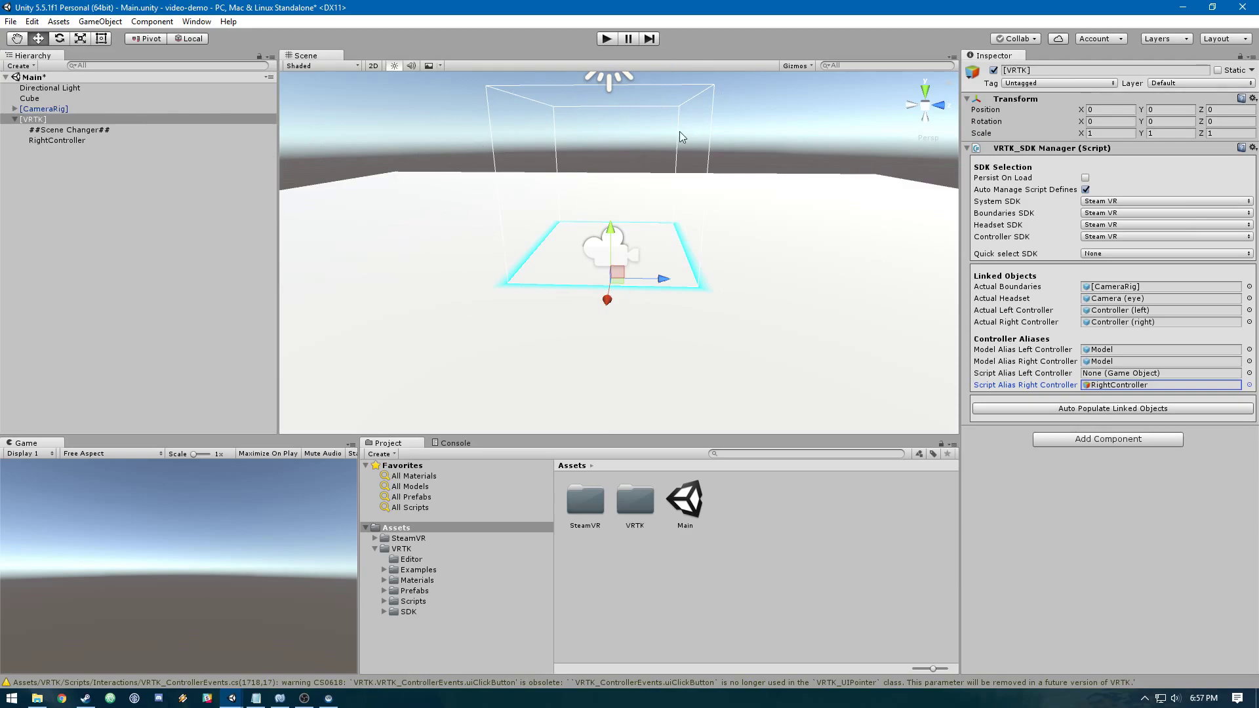
# Step: Add a VRTK_Controller Events component to RightController
pyautogui.click(139, 140)
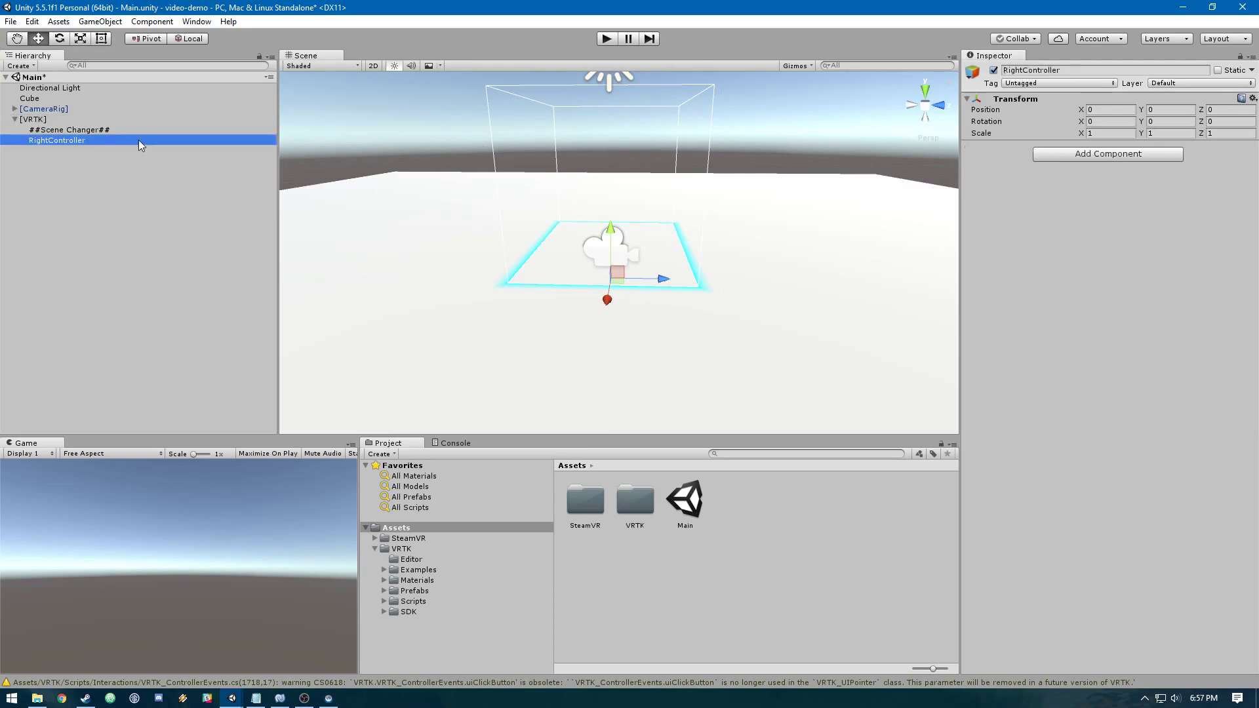
pyautogui.click(1101, 155)
pyautogui.write('vrtk')
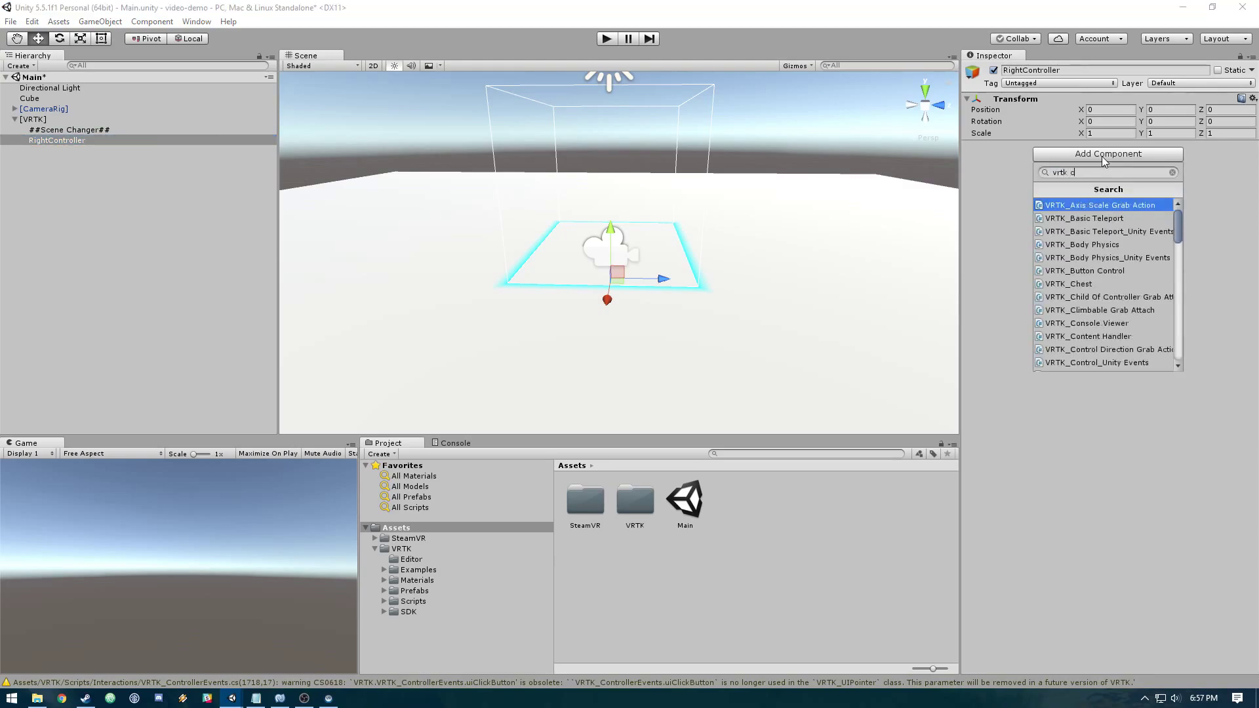
pyautogui.write('_co')
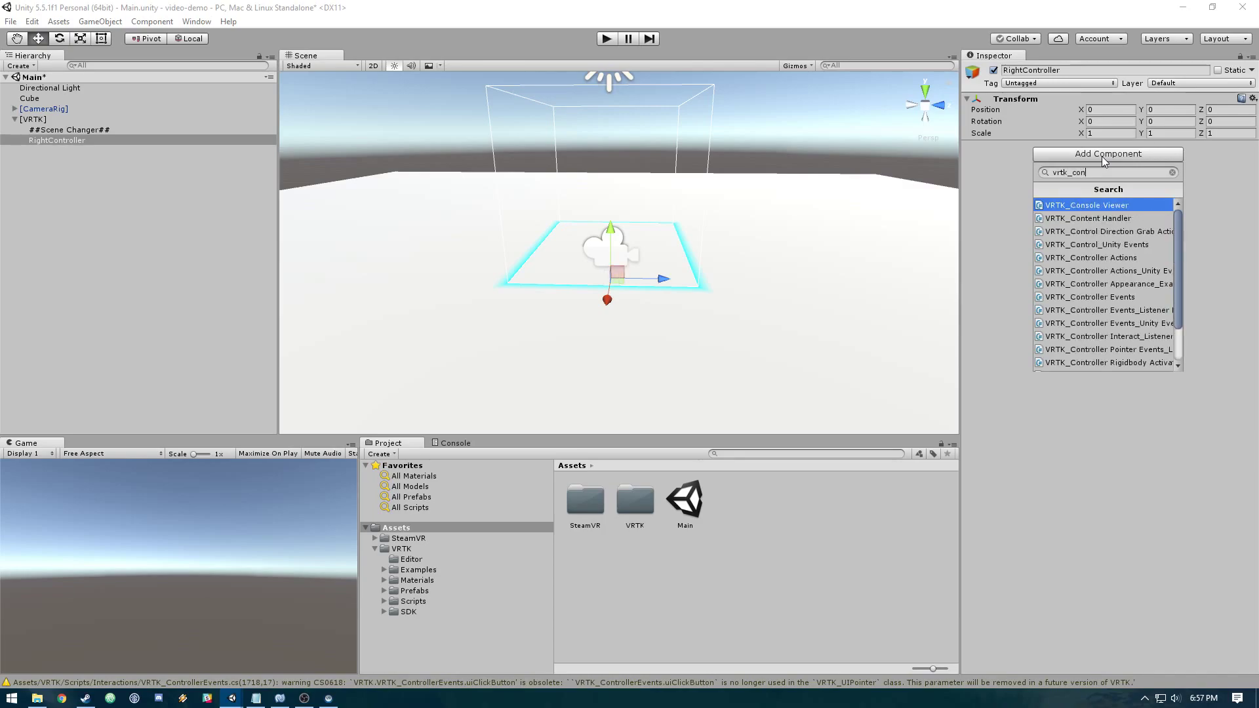
pyautogui.write('n')
pyautogui.press('Down')
pyautogui.press('Down')
pyautogui.press('Down')
pyautogui.press('Down')
pyautogui.press('Down')
pyautogui.press('Down')
pyautogui.press('Down')
pyautogui.press('Return')
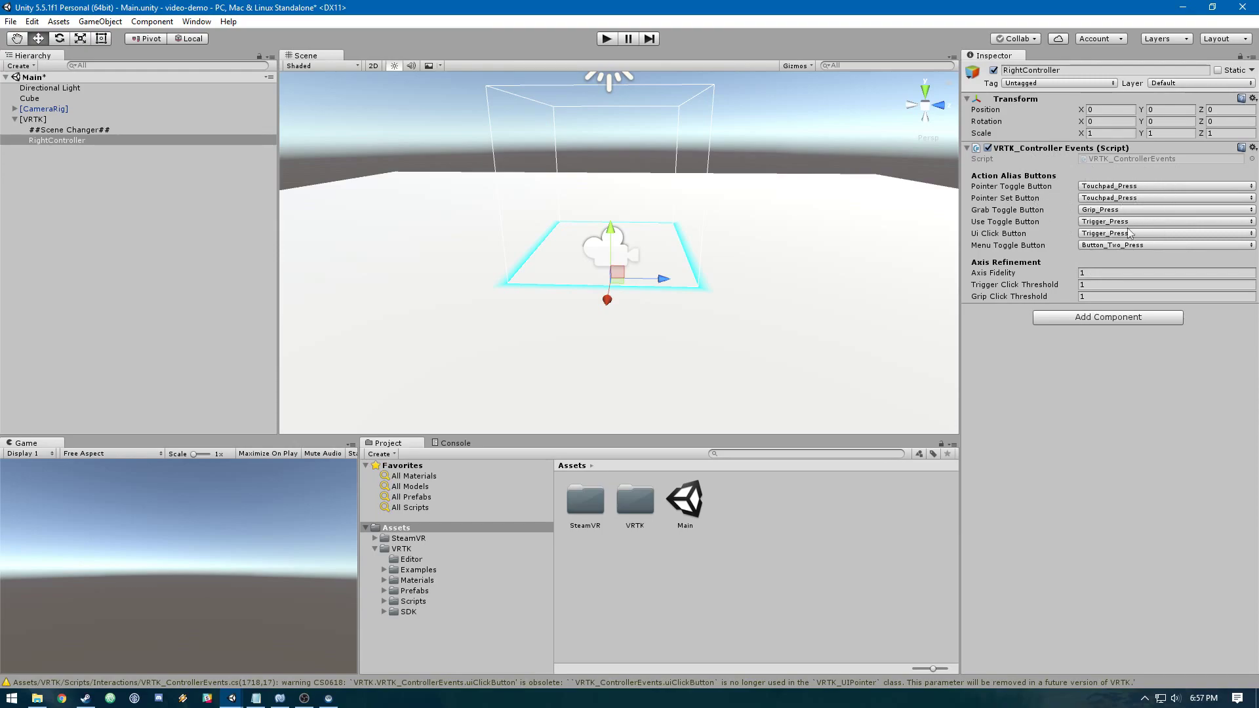
# Step: Add the VRTK_Pointer and VRTK_Straight Pointer Renderer components to RightController
pyautogui.click(1094, 317)
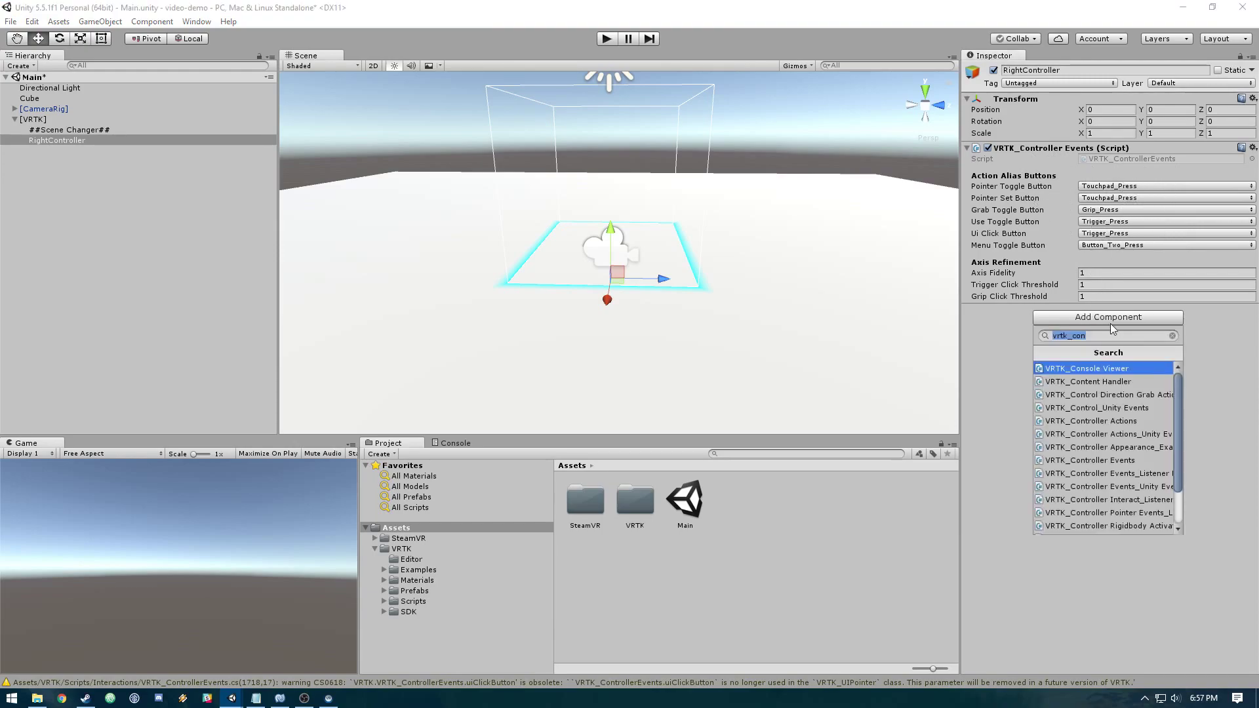
pyautogui.write('vrt')
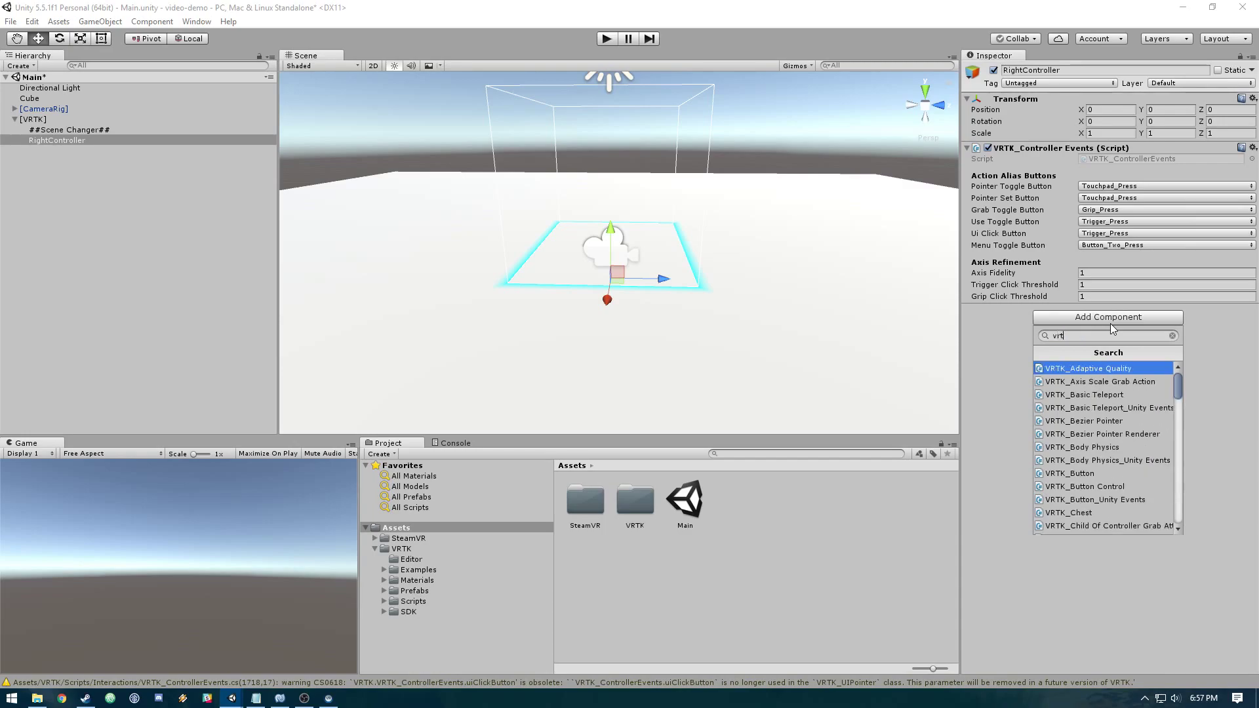
pyautogui.write('k_pointer')
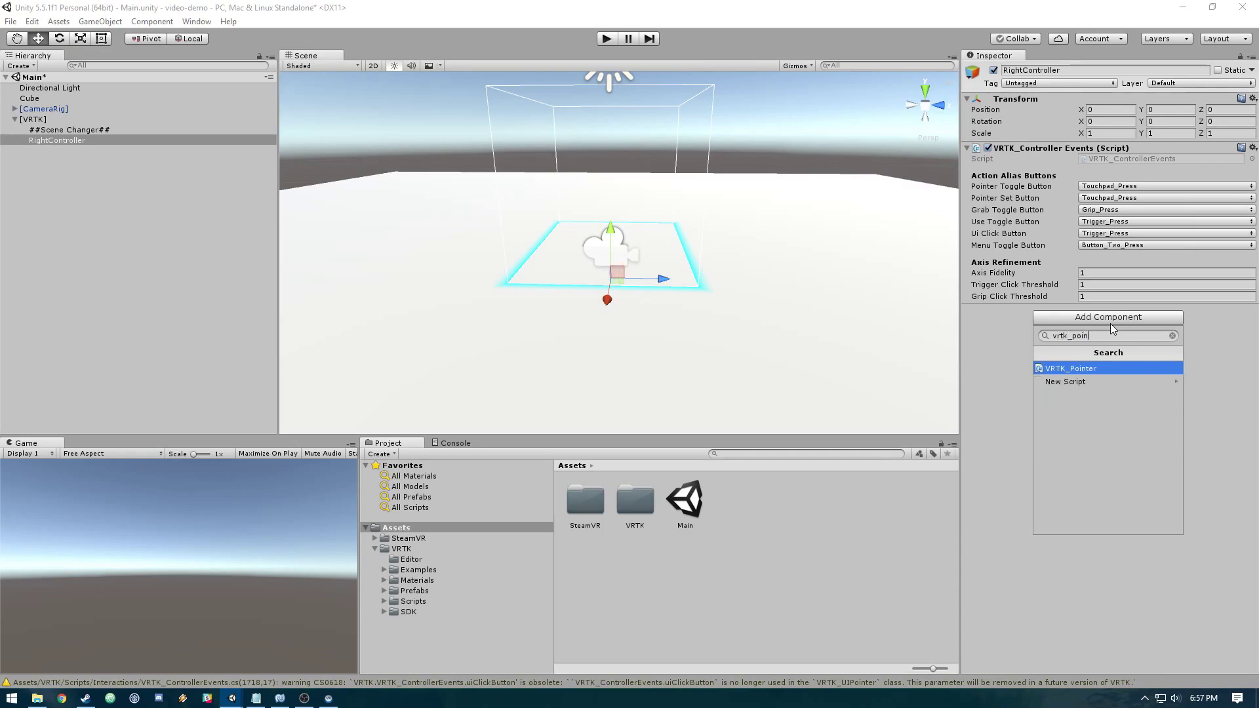
pyautogui.press('Return')
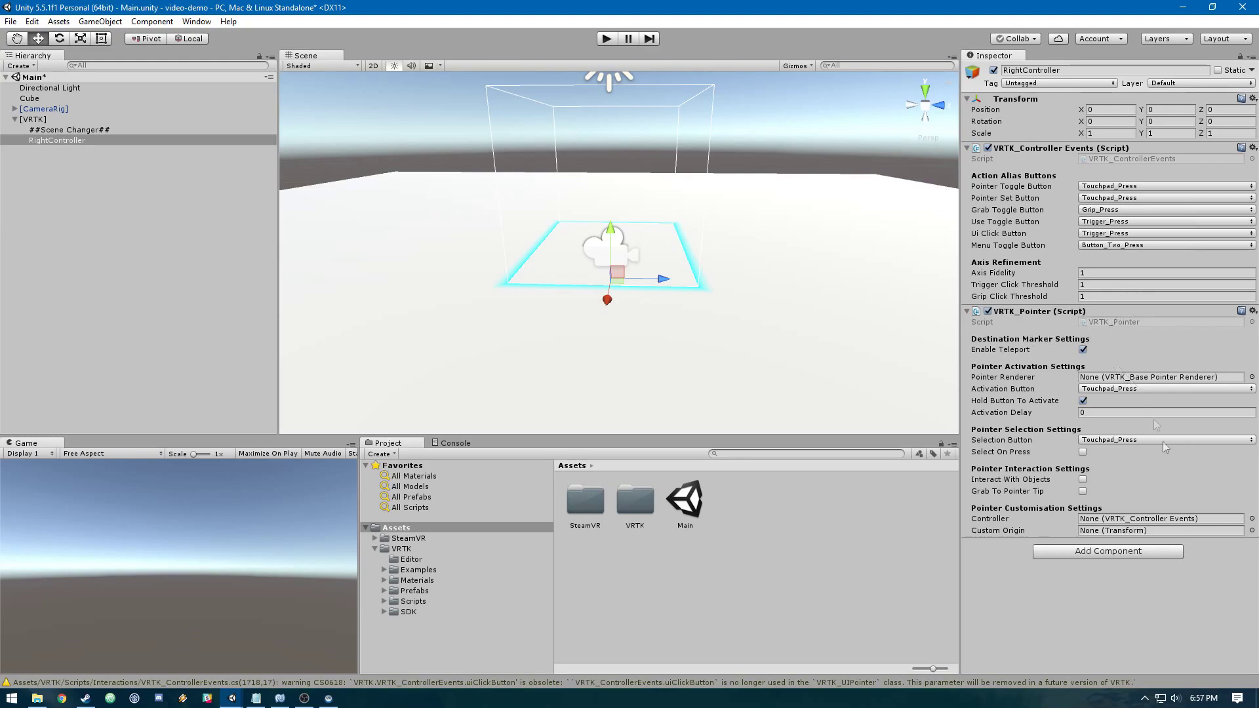
pyautogui.click(1151, 551)
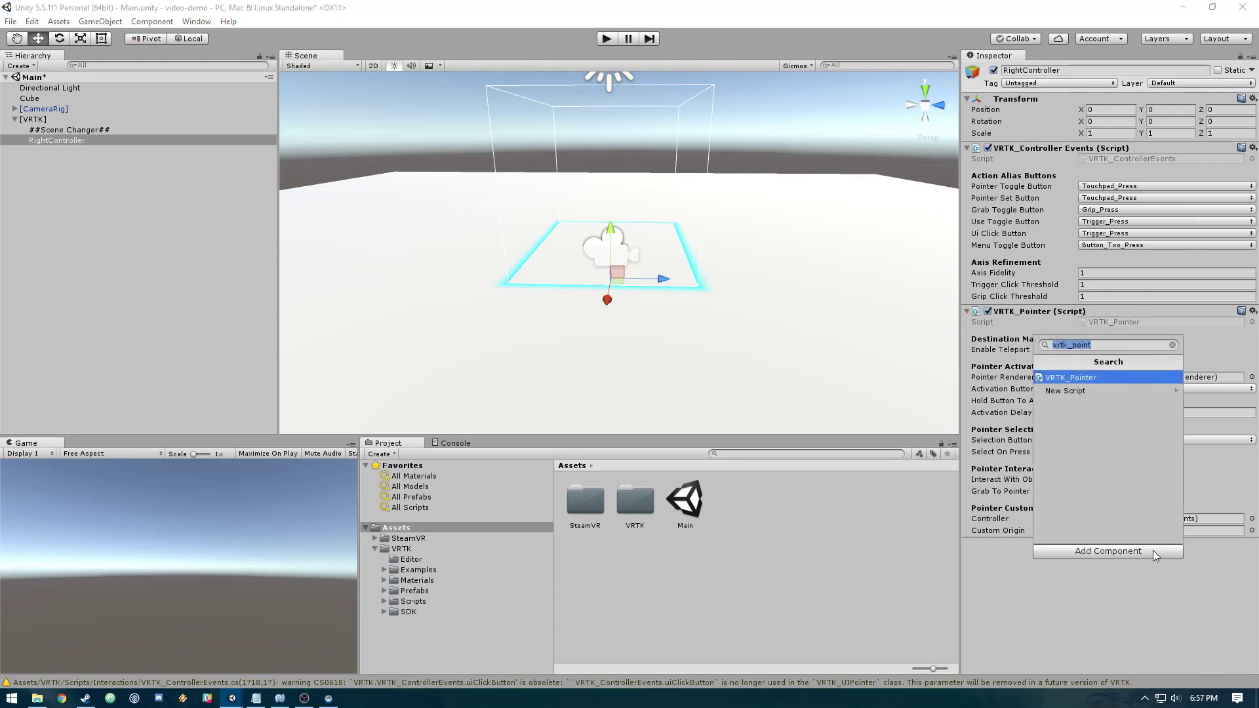
pyautogui.write('vrtk')
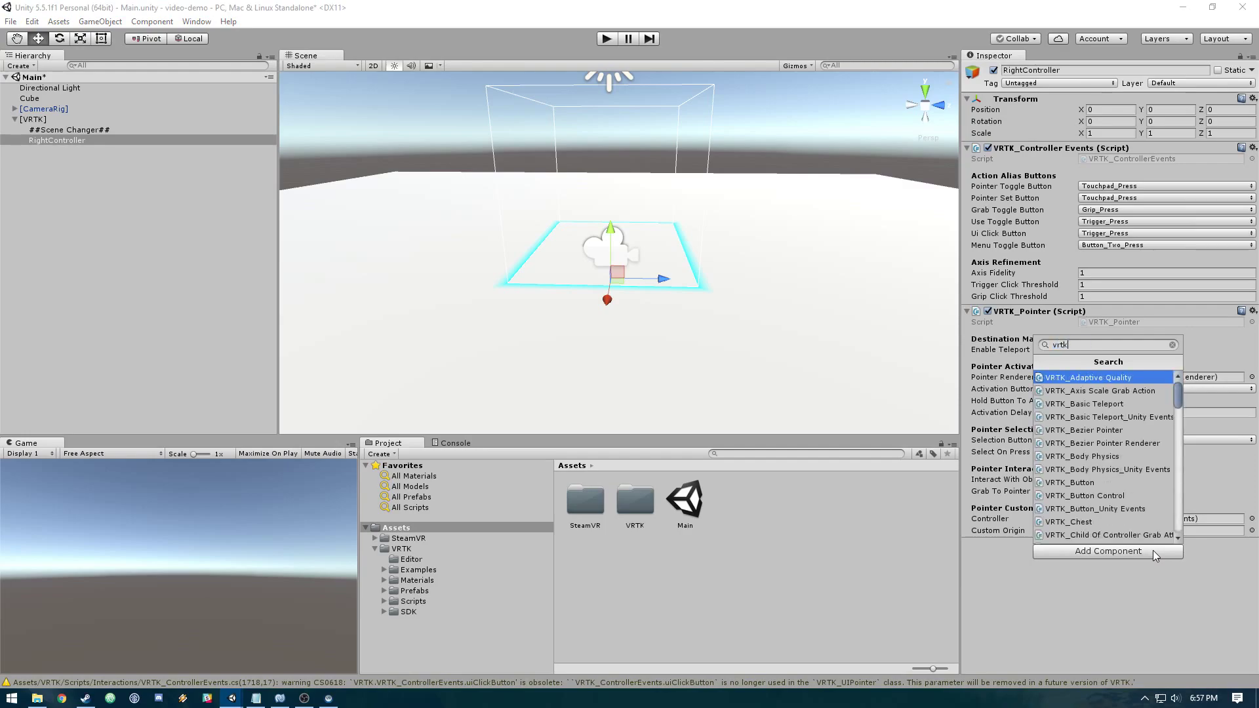
pyautogui.write('_stra')
pyautogui.press('Return')
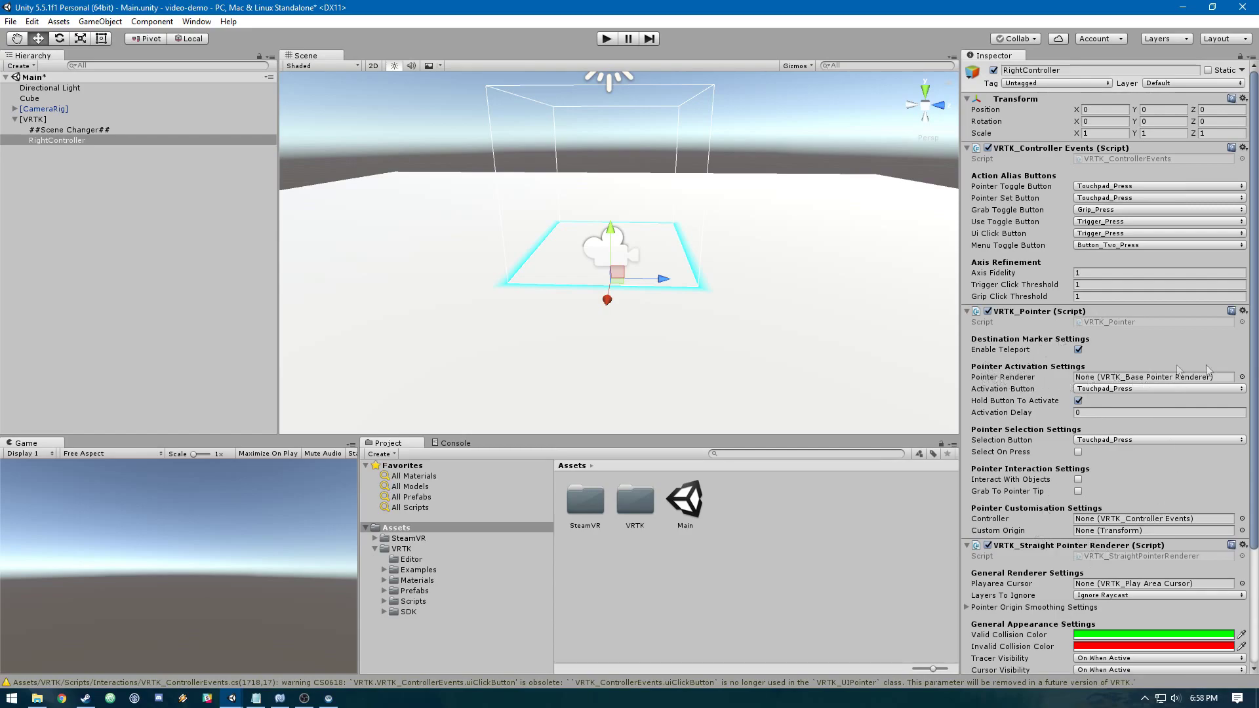
# Step: Link the Straight Pointer Renderer as the pointer's renderer and add a VRTK_UI Pointer component
pyautogui.click(1242, 377)
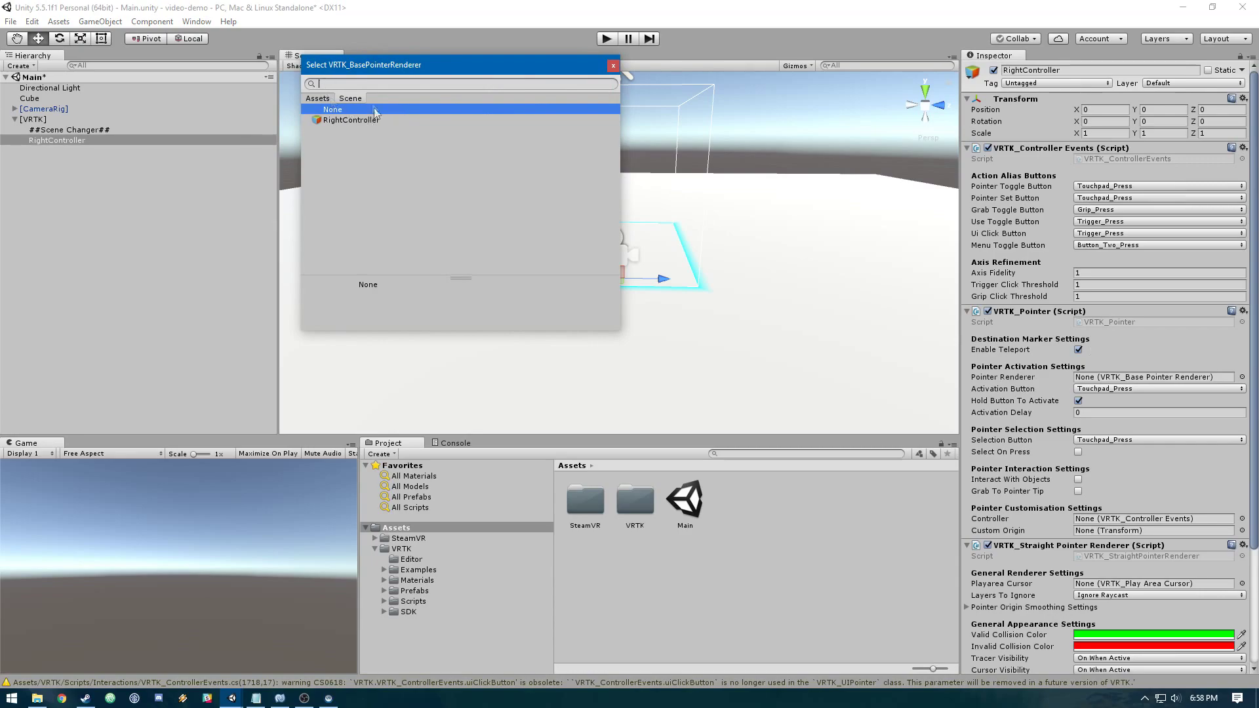
pyautogui.doubleClick(354, 120)
pyautogui.scroll(-4, 1115, 380)
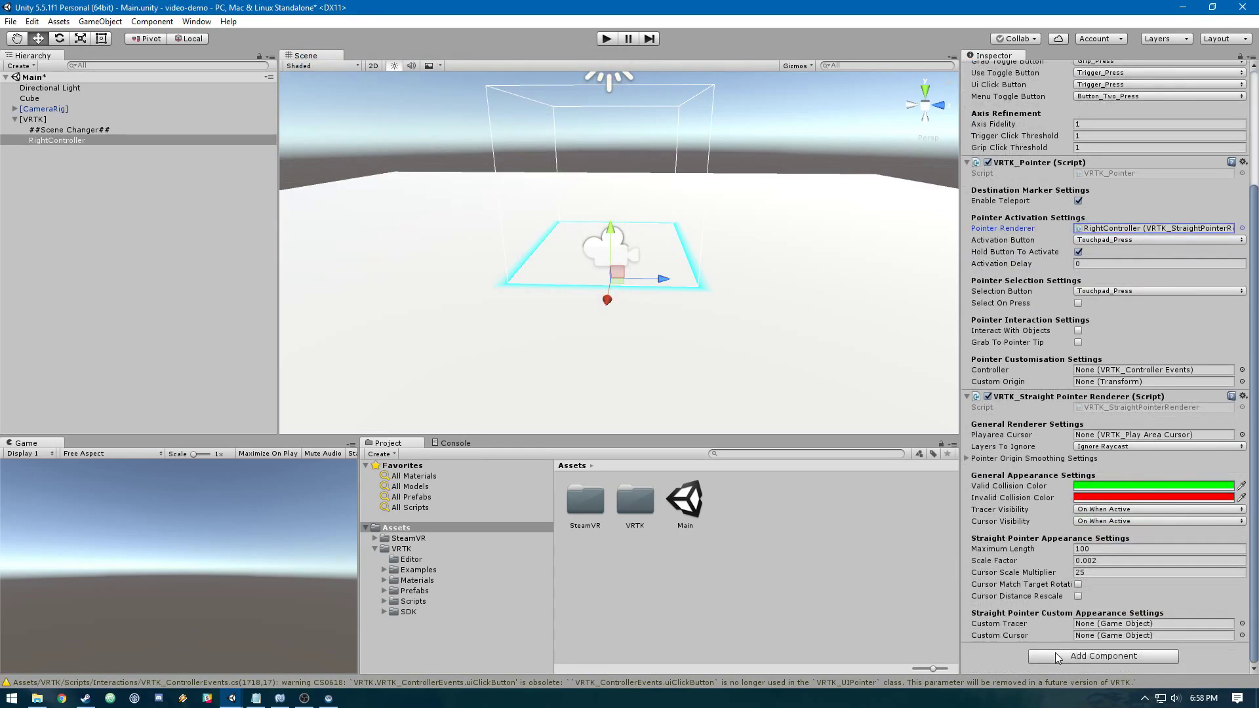
pyautogui.click(1103, 656)
pyautogui.write('vrtk_')
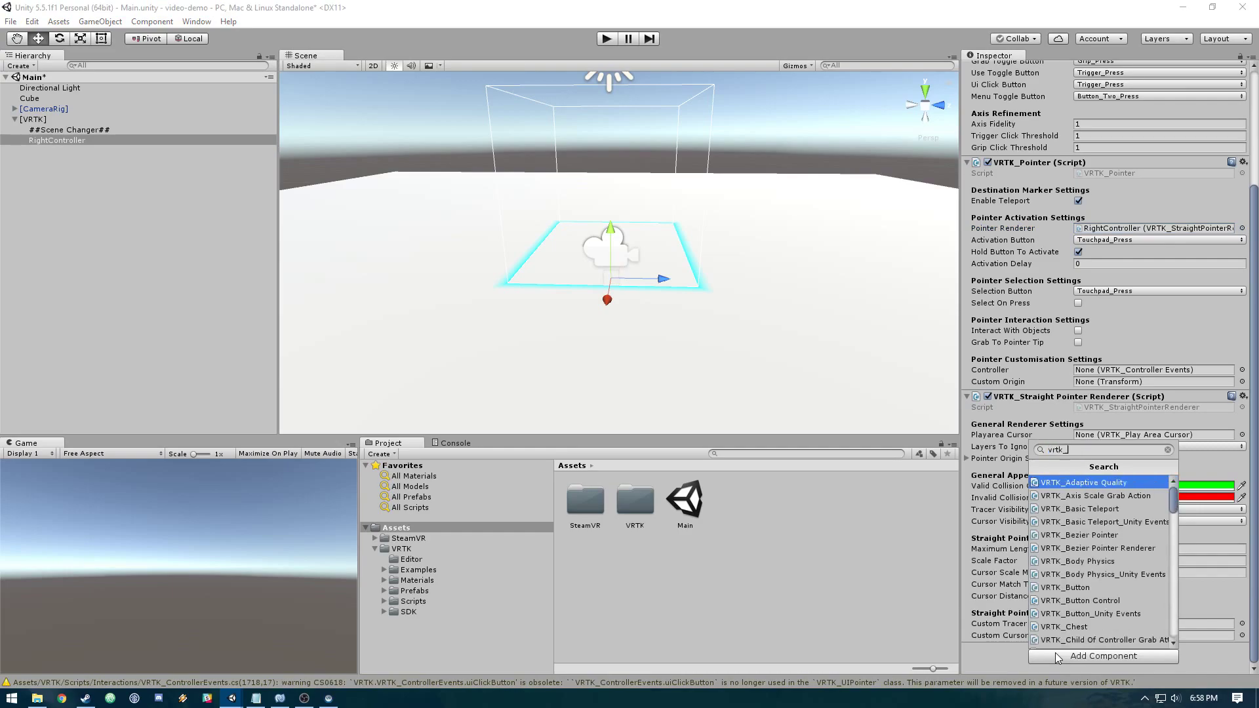
pyautogui.write('ui pointer')
pyautogui.press('Return')
# Step: Set Valid Collision Color to blue, then reselect RightController
pyautogui.scroll(-1, 1154, 565)
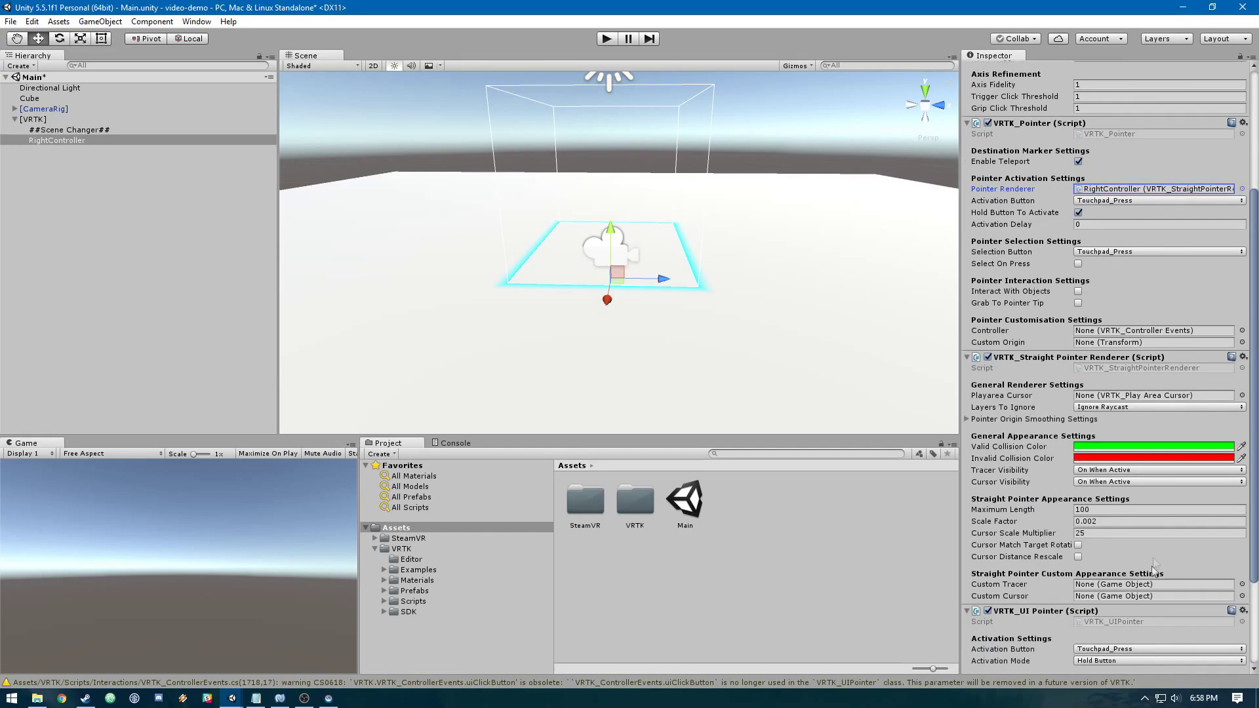
pyautogui.scroll(-3, 1154, 565)
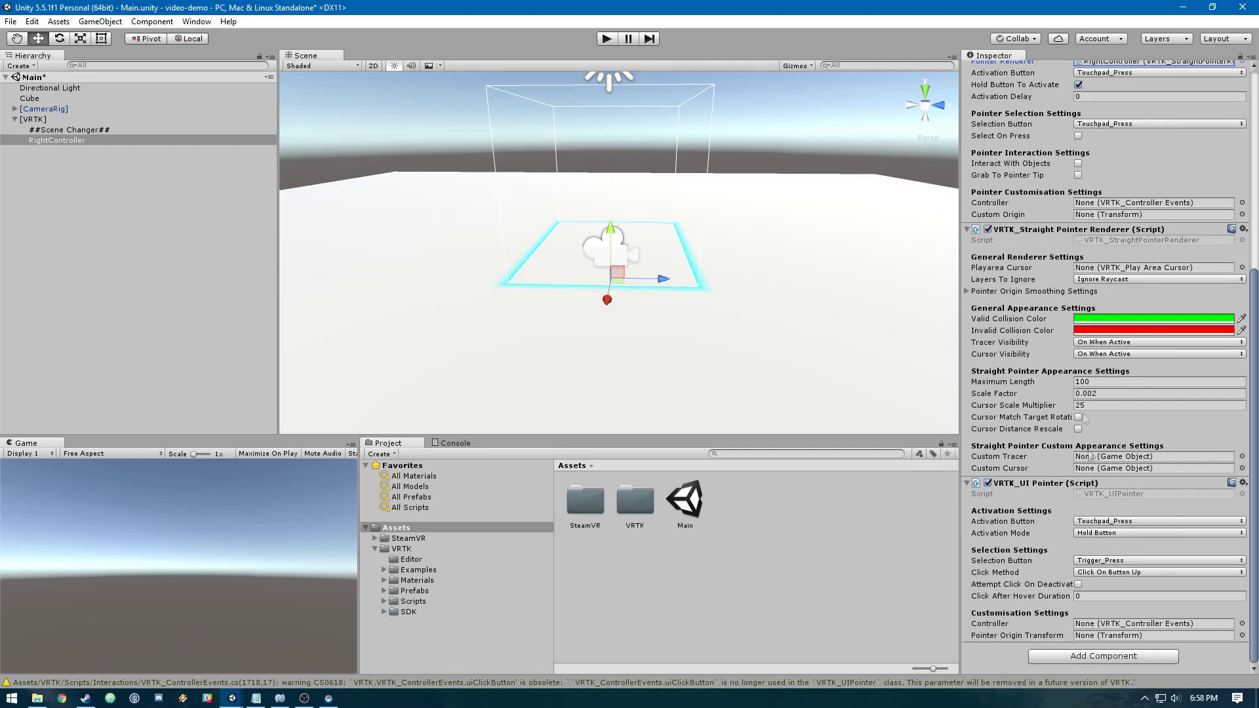
pyautogui.scroll(7, 1086, 418)
pyautogui.scroll(-4, 1139, 360)
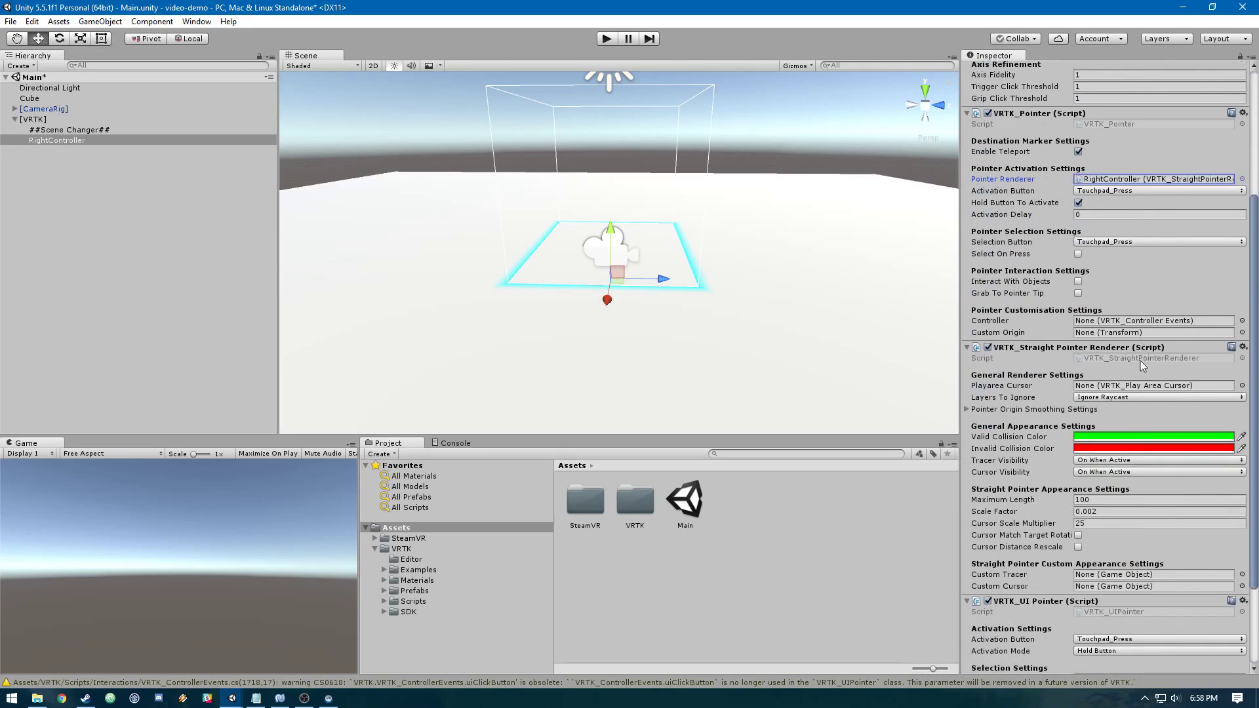
pyautogui.click(1107, 436)
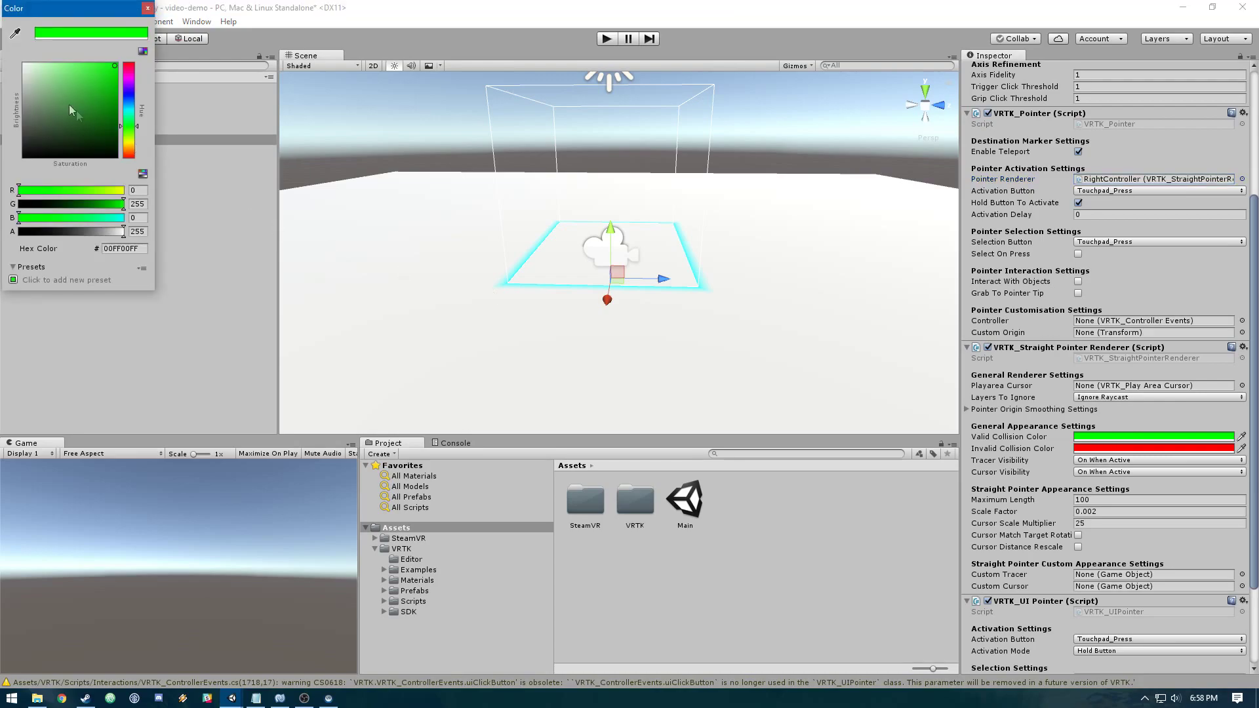
pyautogui.moveTo(121, 116); pyautogui.dragTo(129, 98)
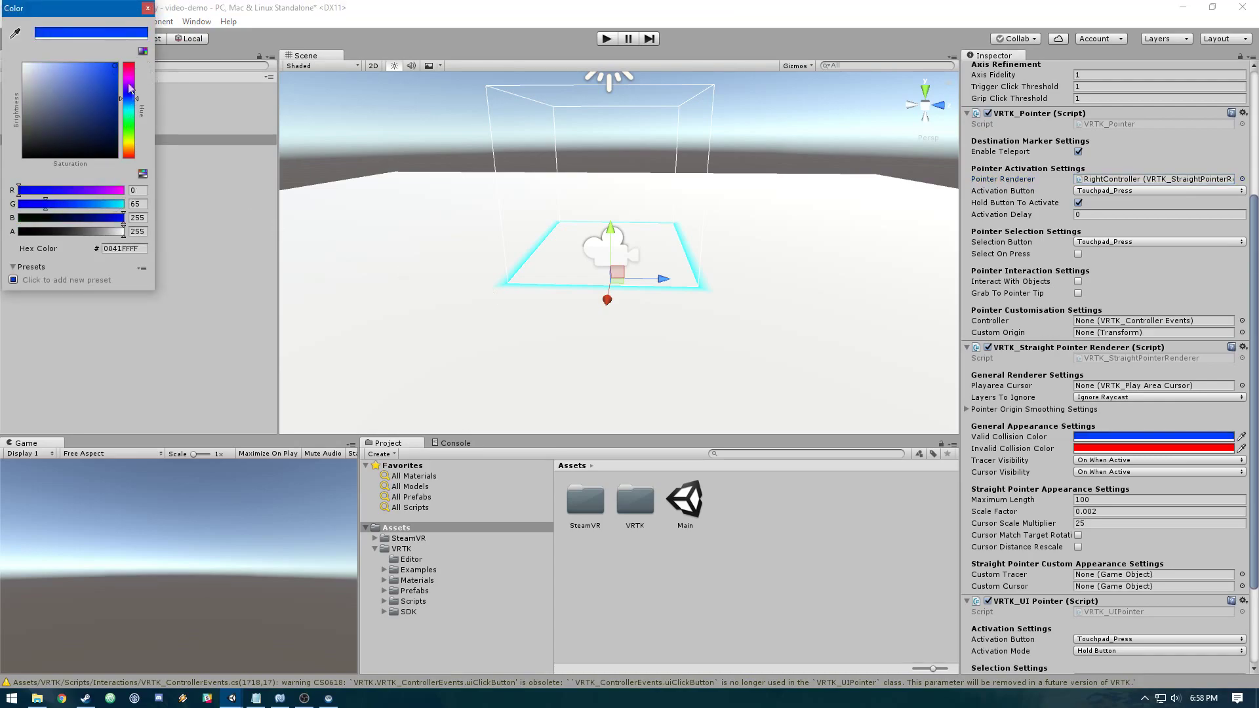
pyautogui.click(149, 10)
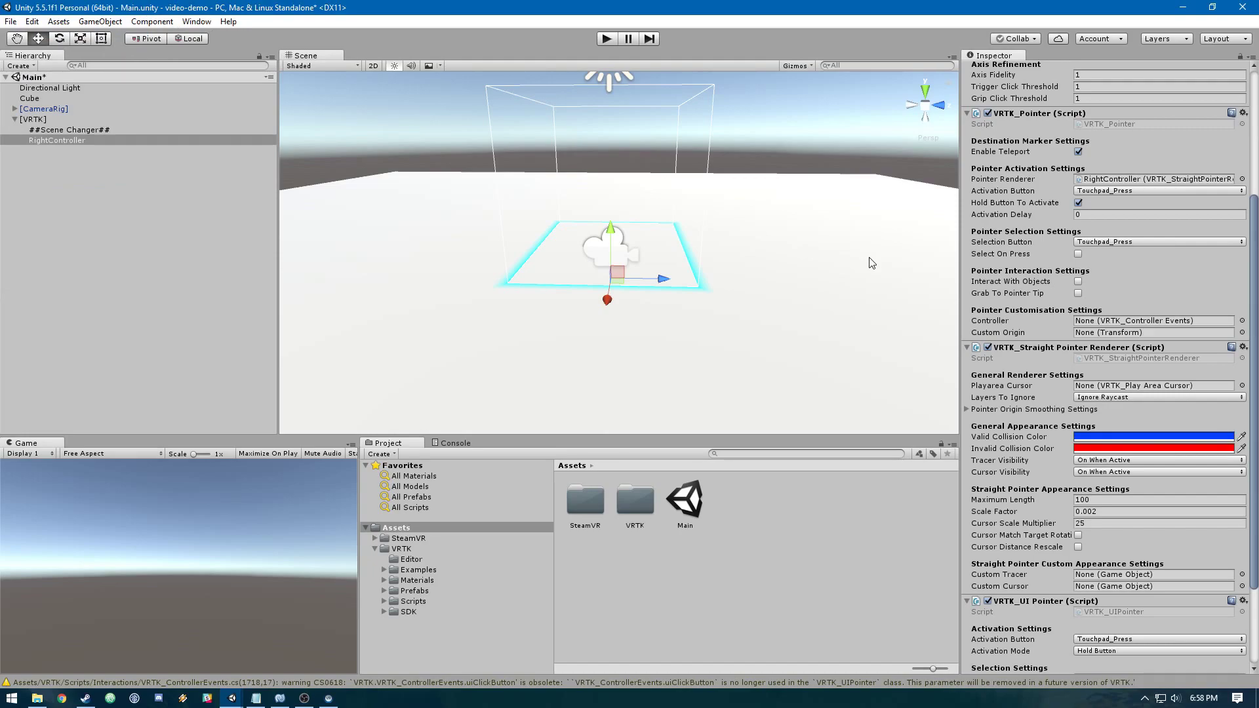
pyautogui.click(218, 141)
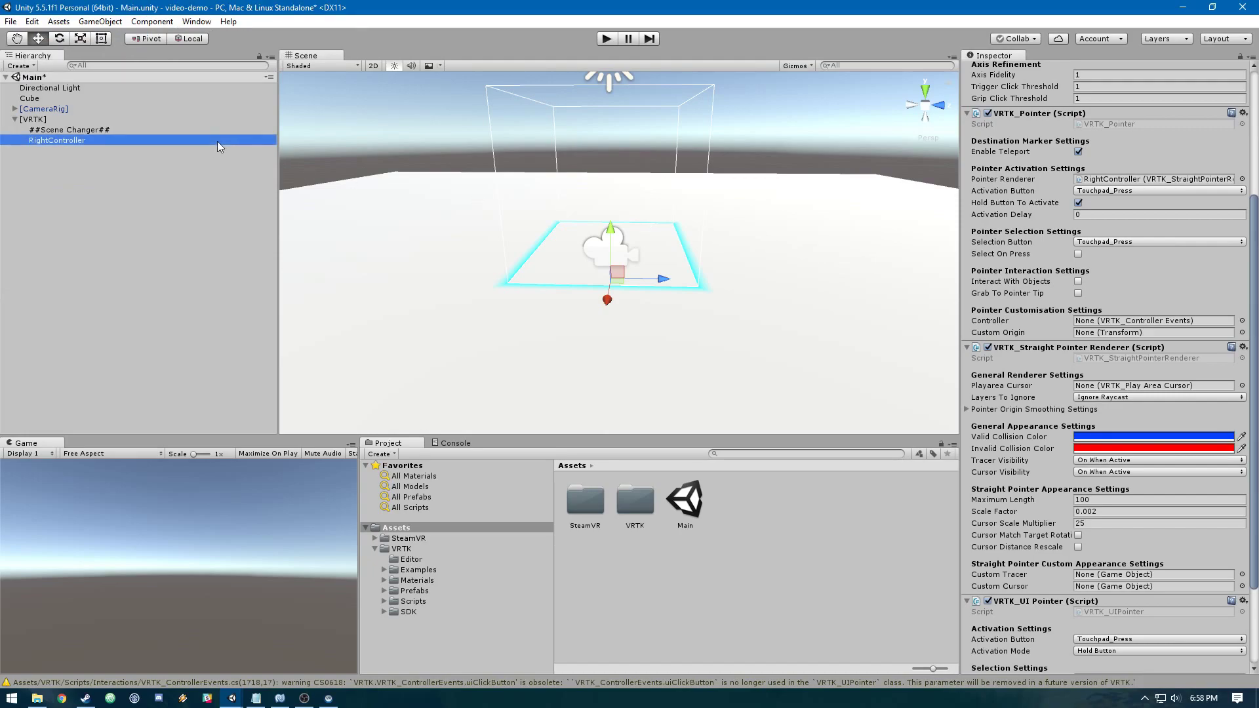
# Step: Duplicate RightController and name the copy 'LeftController'
pyautogui.hotkey('ctrl', 'd')
pyautogui.press('F2')
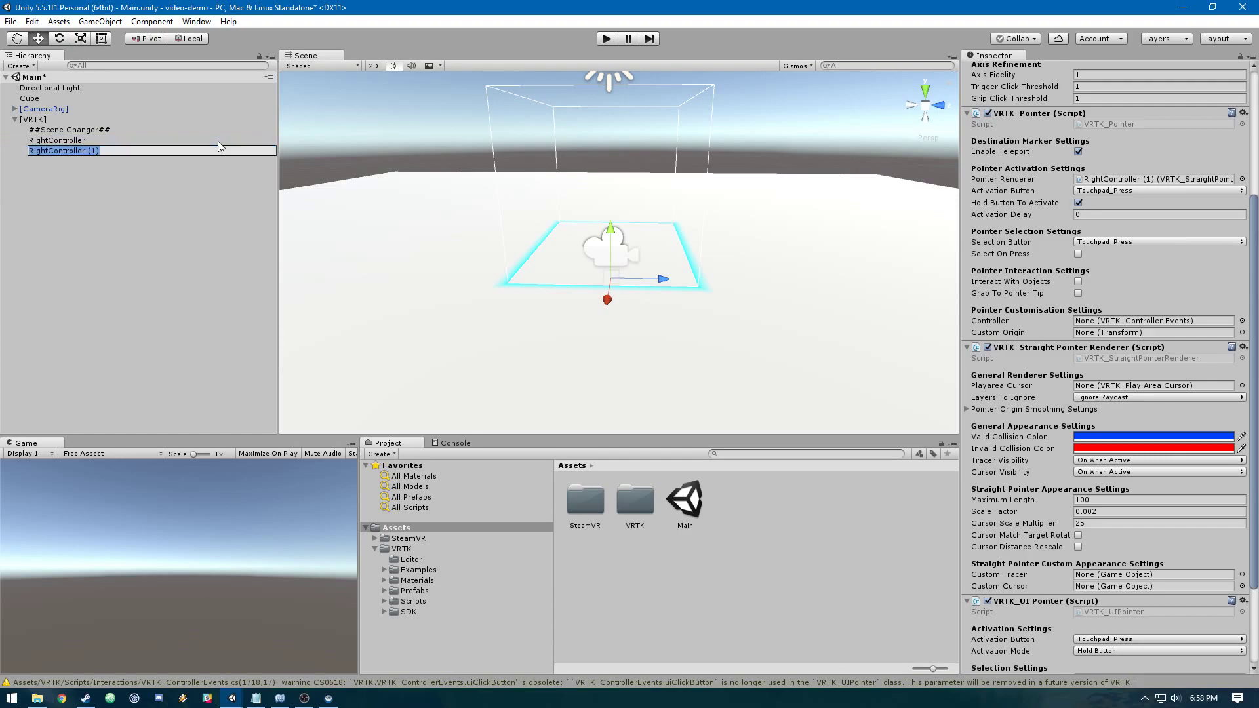
pyautogui.write('LeftController')
pyautogui.press('Return')
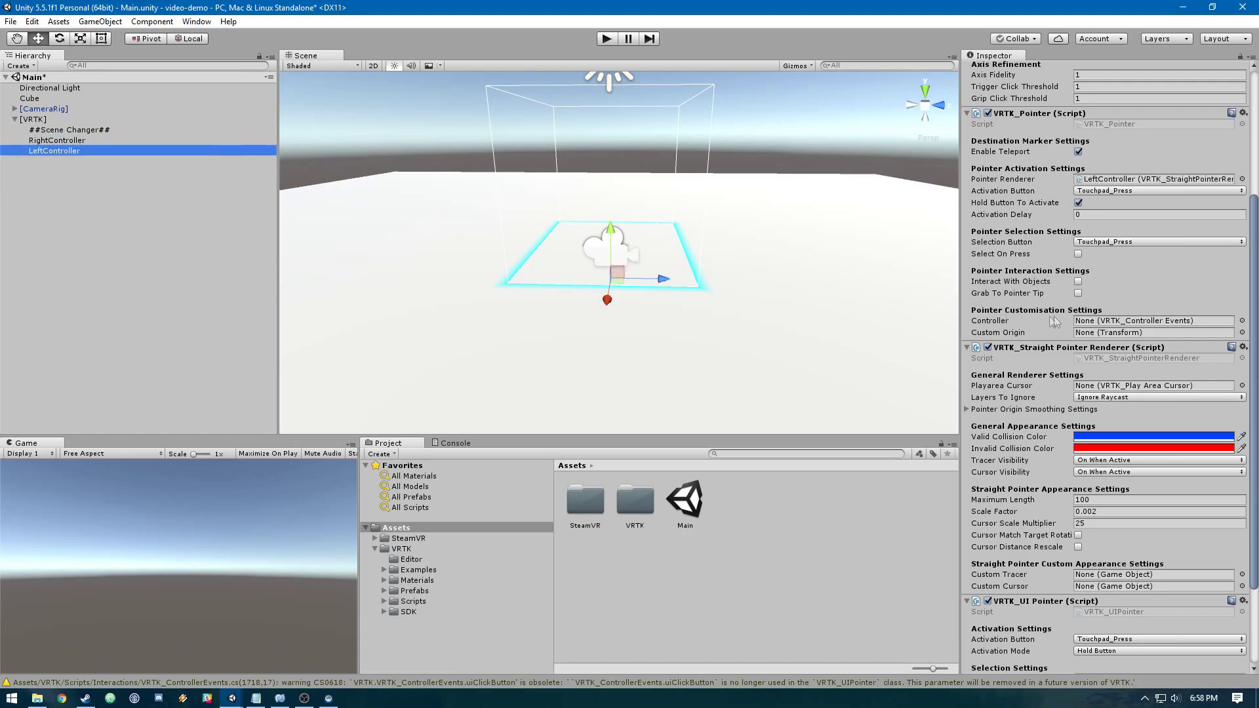
# Step: Set [VRTK]'s Script Alias Left Controller to LeftController and save the scene
pyautogui.scroll(5, 1180, 362)
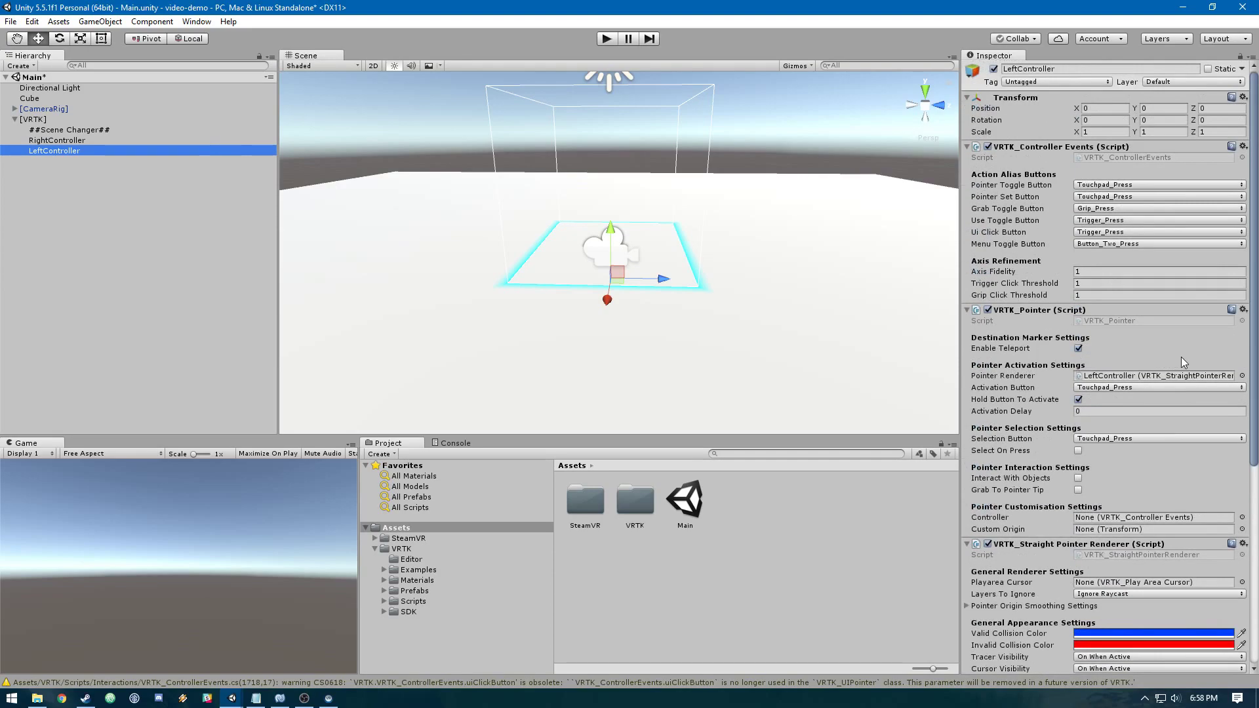
pyautogui.click(30, 119)
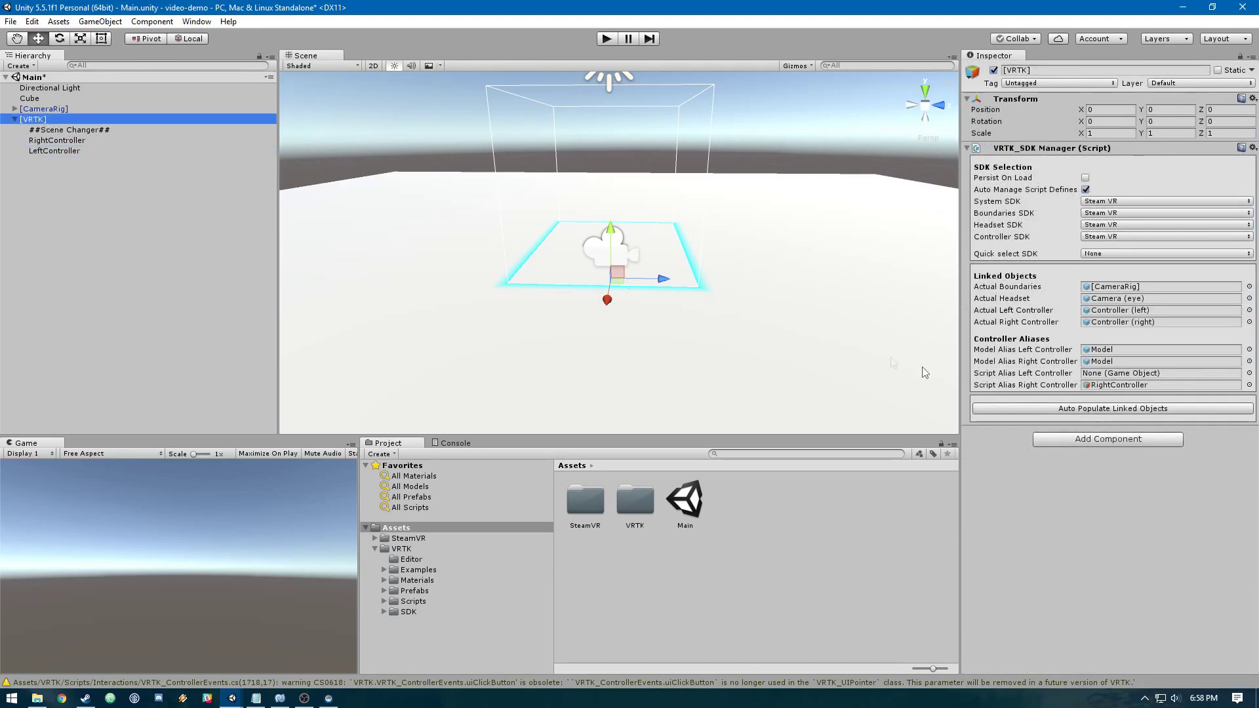
pyautogui.click(1249, 373)
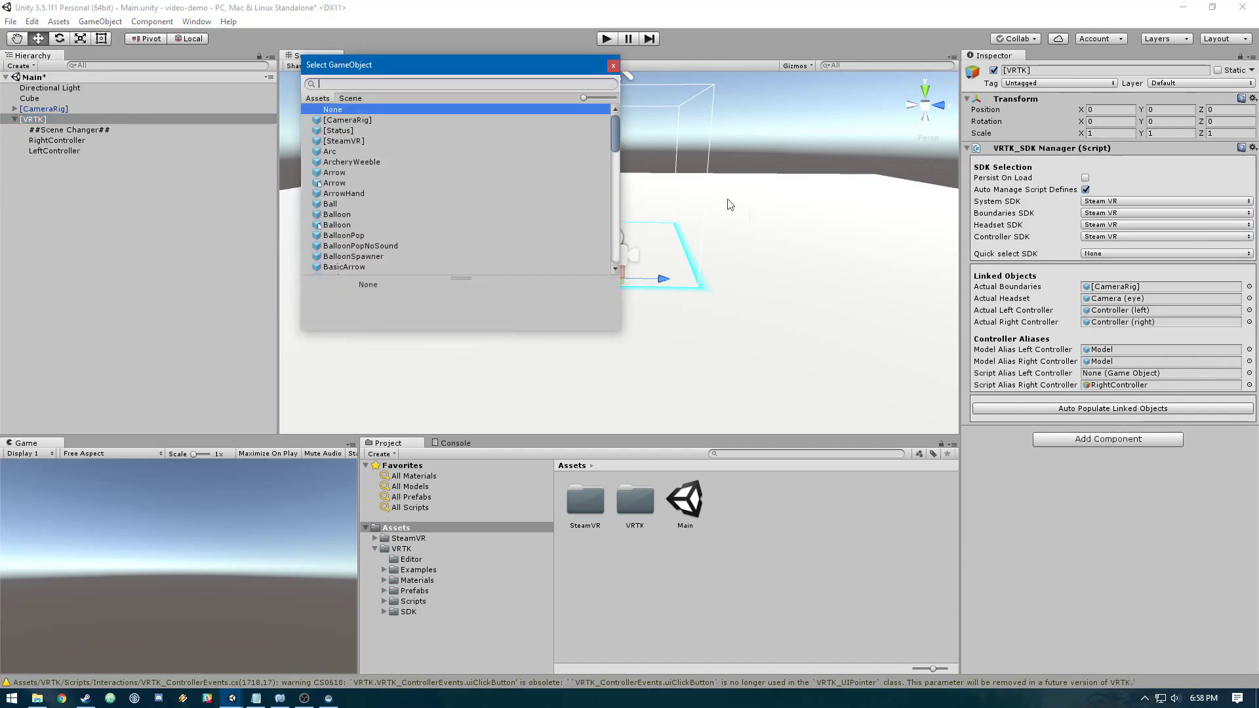
pyautogui.click(350, 97)
pyautogui.doubleClick(369, 225)
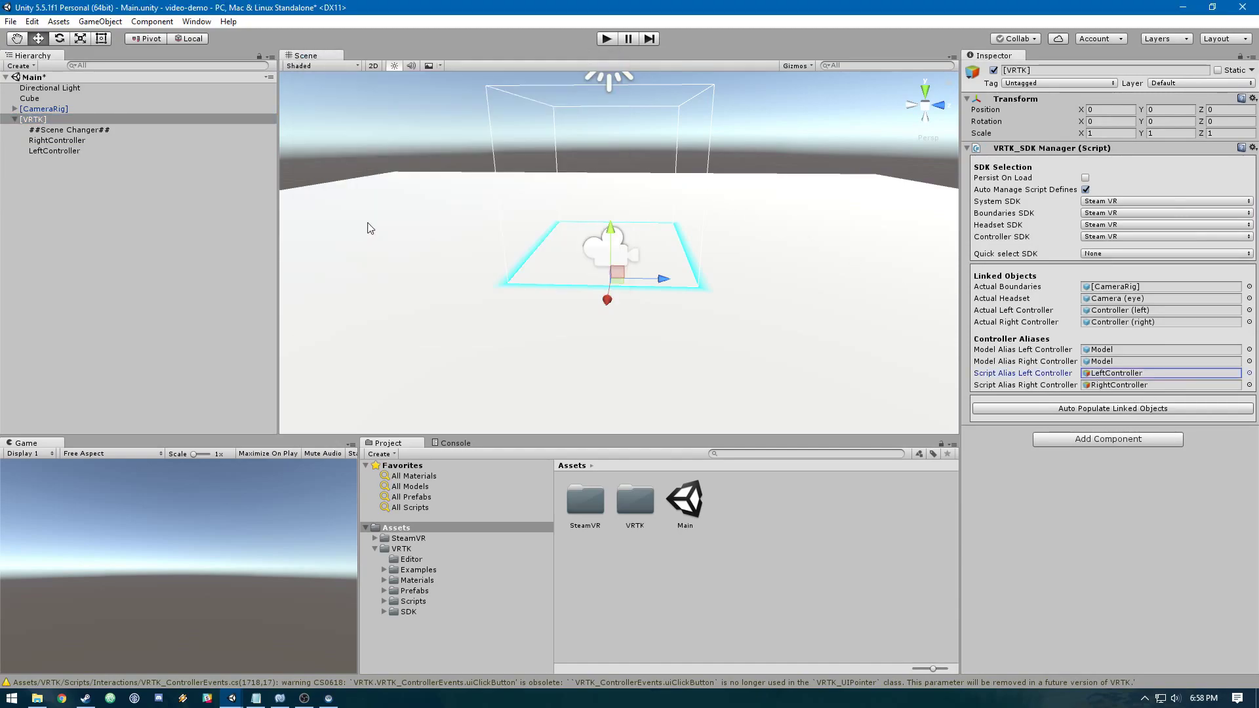
pyautogui.hotkey('ctrl', 's')
pyautogui.click(155, 195)
# Step: Create a UI Canvas and frame it in the Scene view
pyautogui.rightClick(101, 192)
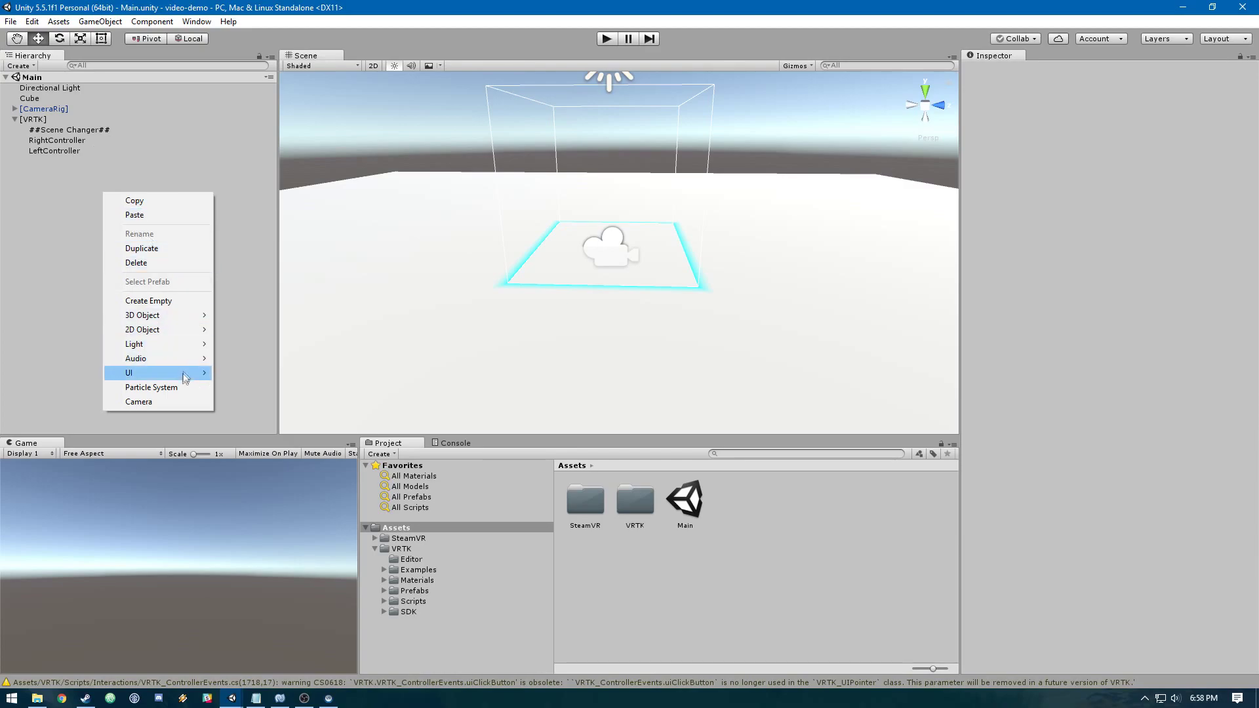
pyautogui.moveTo(185, 373)
pyautogui.click(268, 503)
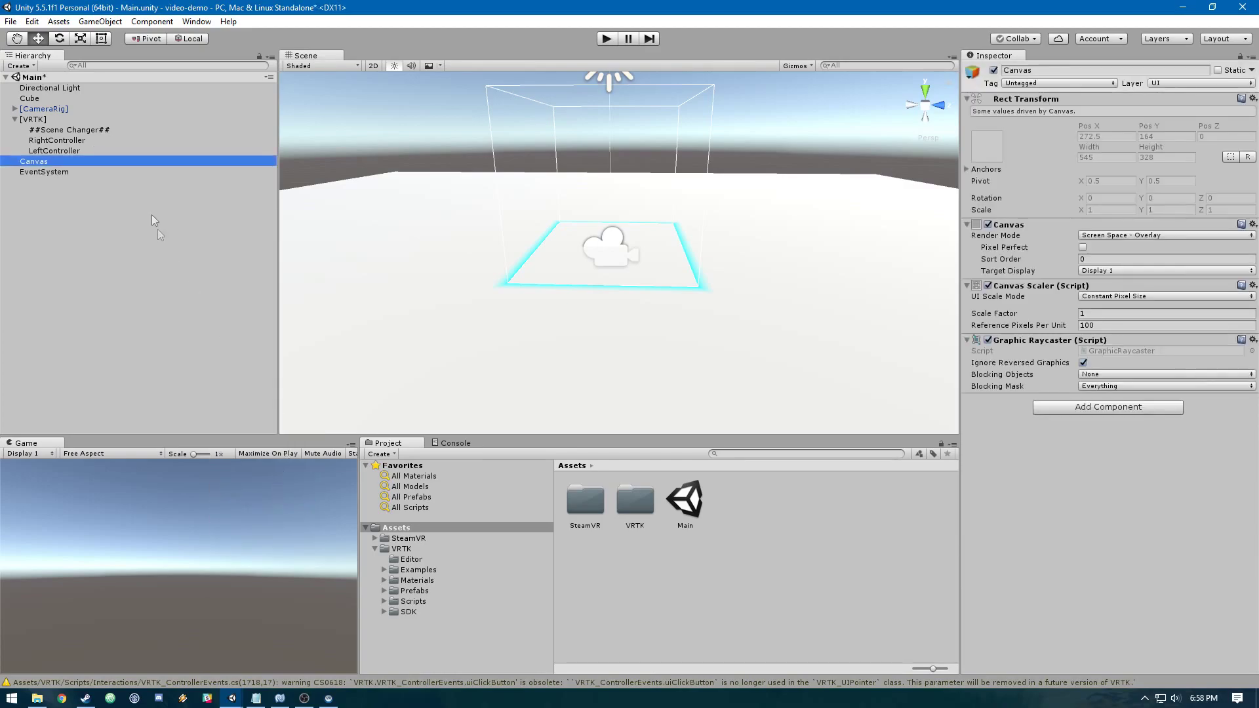
pyautogui.rightClick(154, 160)
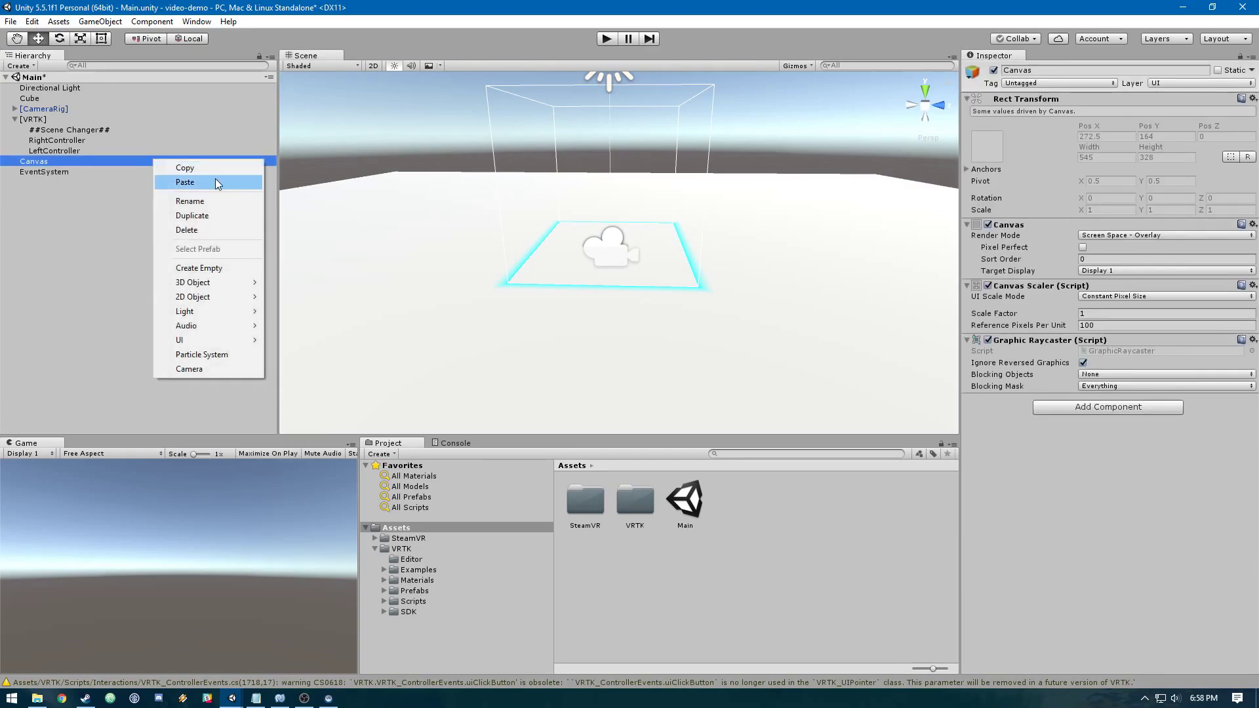
pyautogui.moveTo(555, 223); pyautogui.dragTo(758, 310, button='right')
pyautogui.press('f')
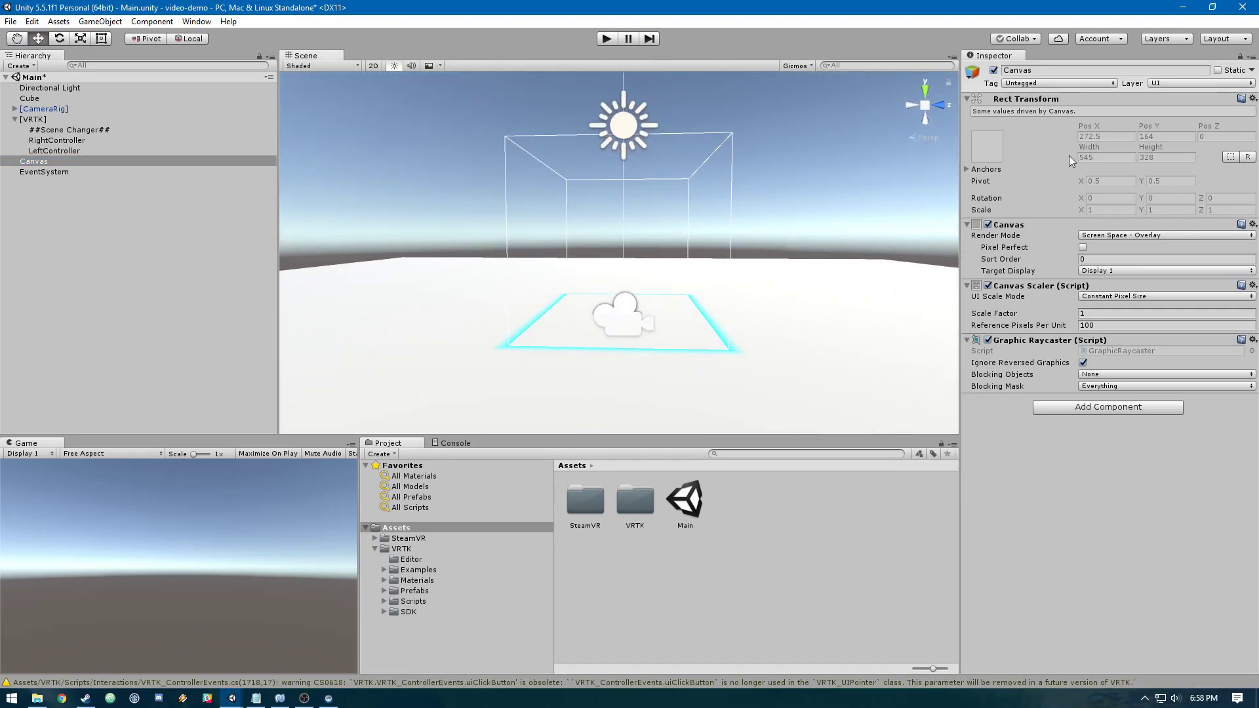
# Step: Set the Canvas render mode to World Space at Pos X 0, Y 2
pyautogui.click(1097, 238)
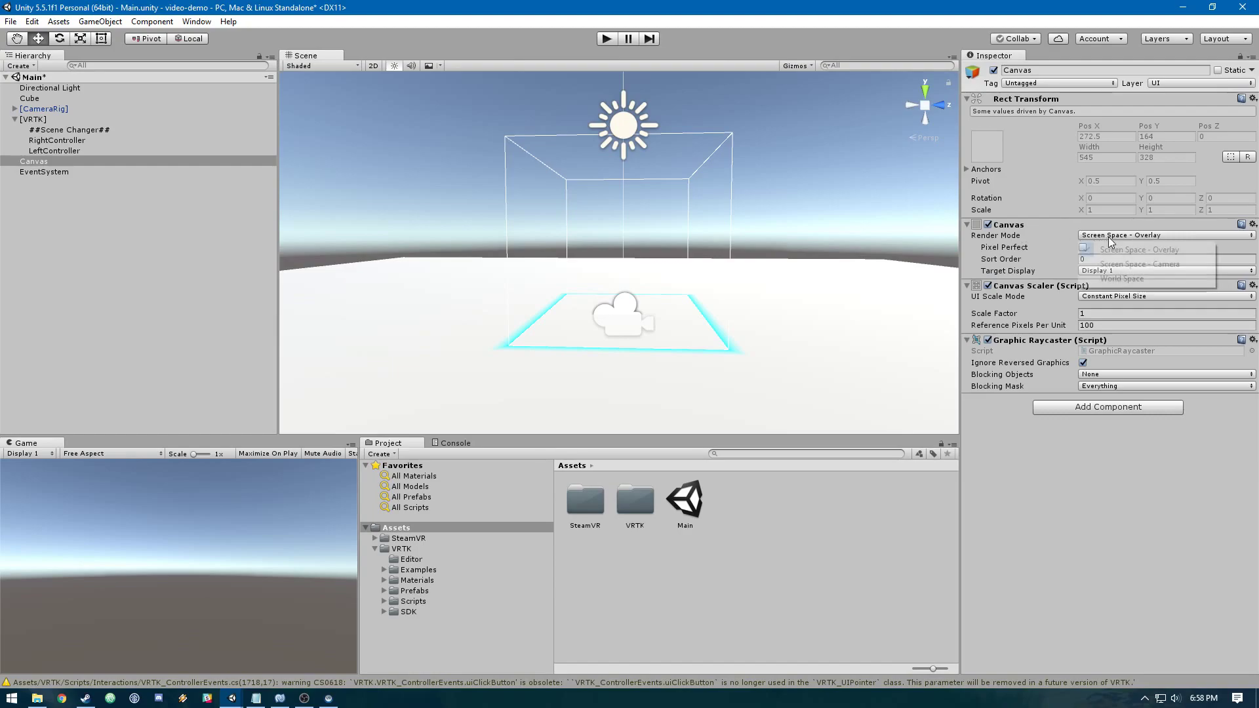
pyautogui.click(1110, 282)
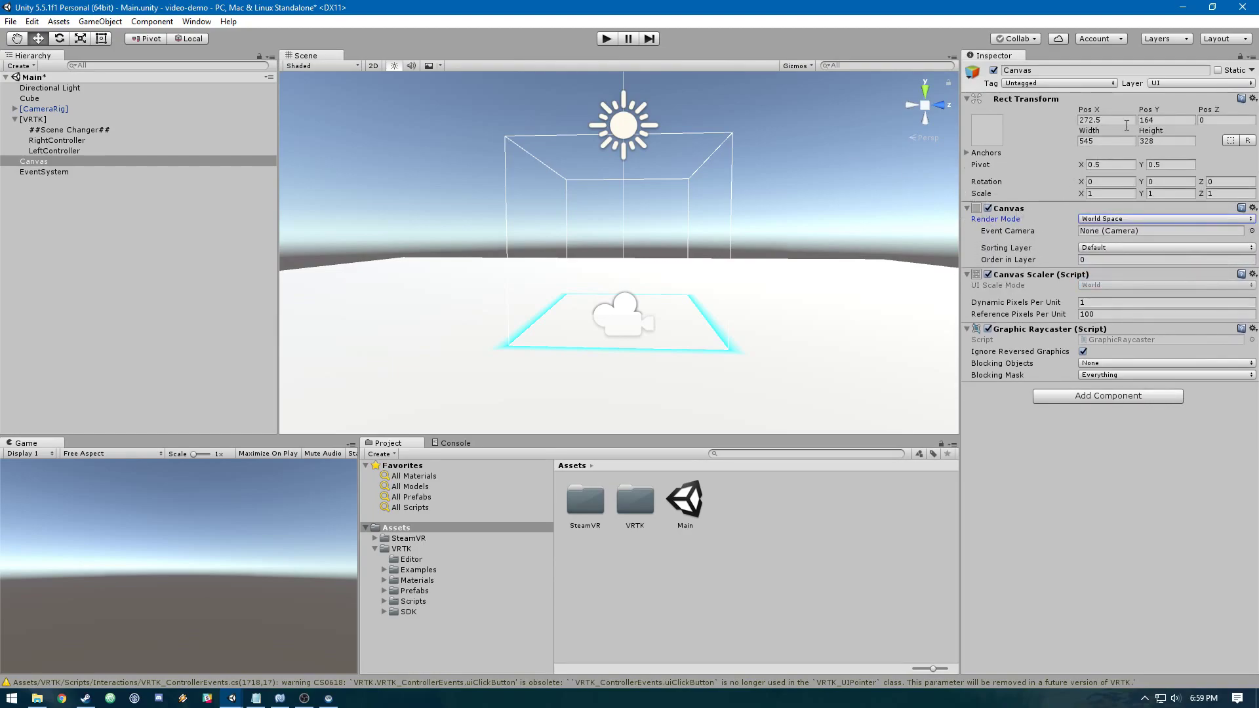
pyautogui.click(1107, 120)
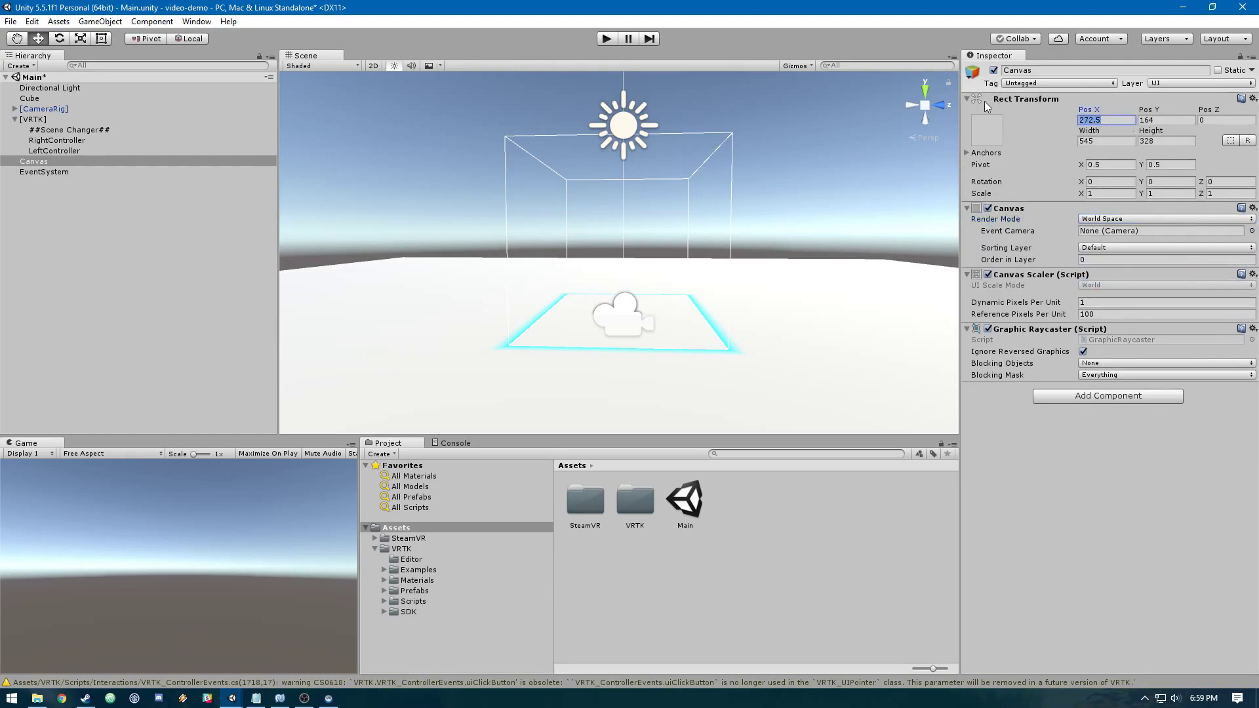
pyautogui.write('0')
pyautogui.press('Tab')
pyautogui.write('2')
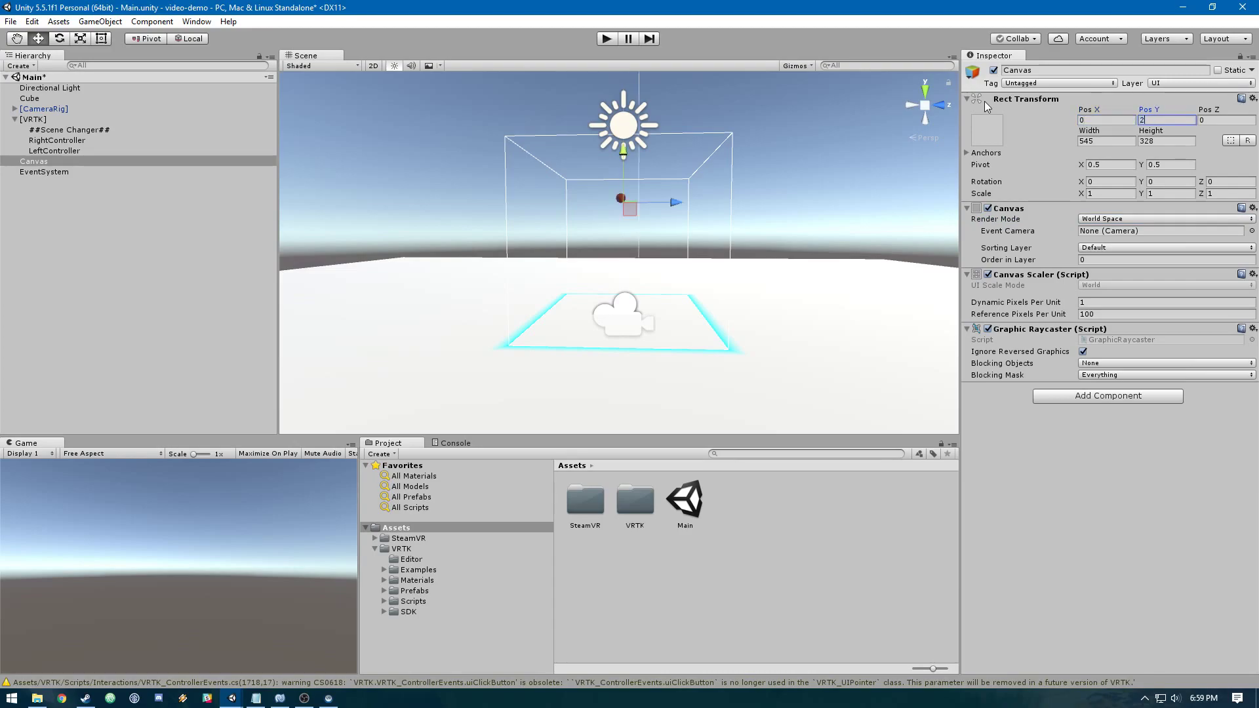
# Step: Size the Canvas to 300 by 300 with a scale of 0.005
pyautogui.keyDown('alt'); pyautogui.moveTo(852, 183); pyautogui.dragTo(939, 219); pyautogui.keyUp('alt')
pyautogui.click(1106, 141)
pyautogui.write('300')
pyautogui.press('Tab')
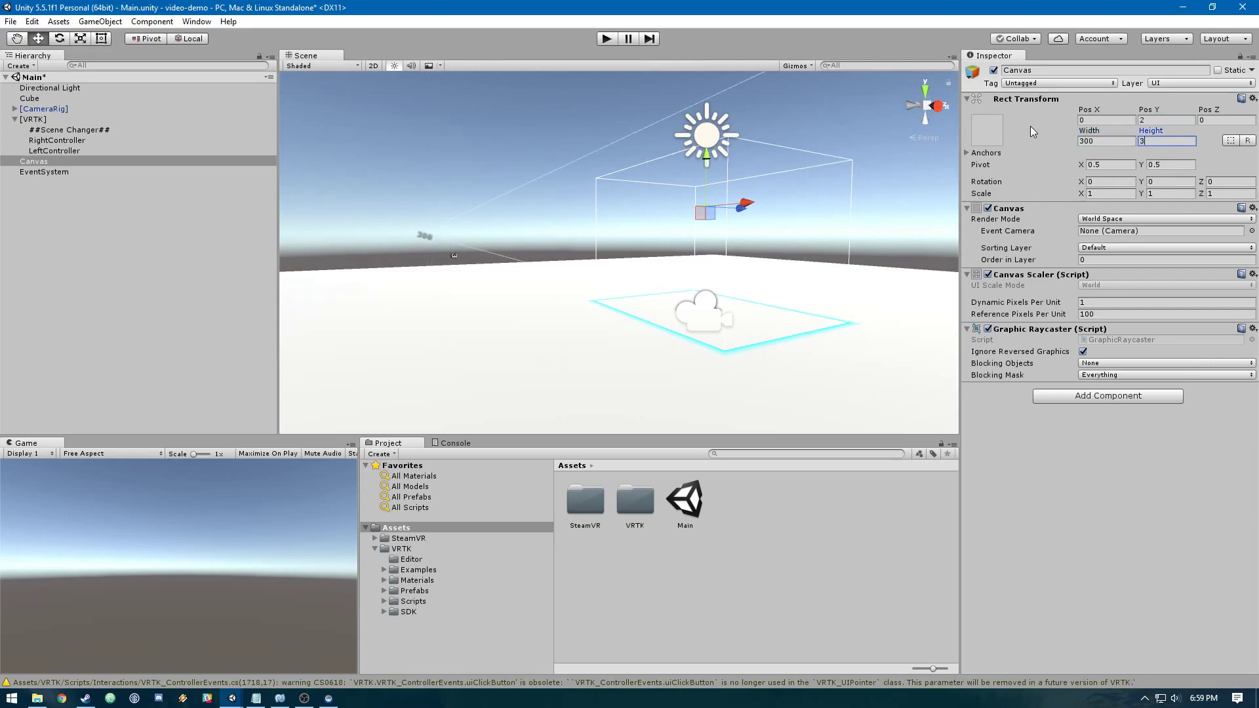
pyautogui.write('300')
pyautogui.click(1115, 194)
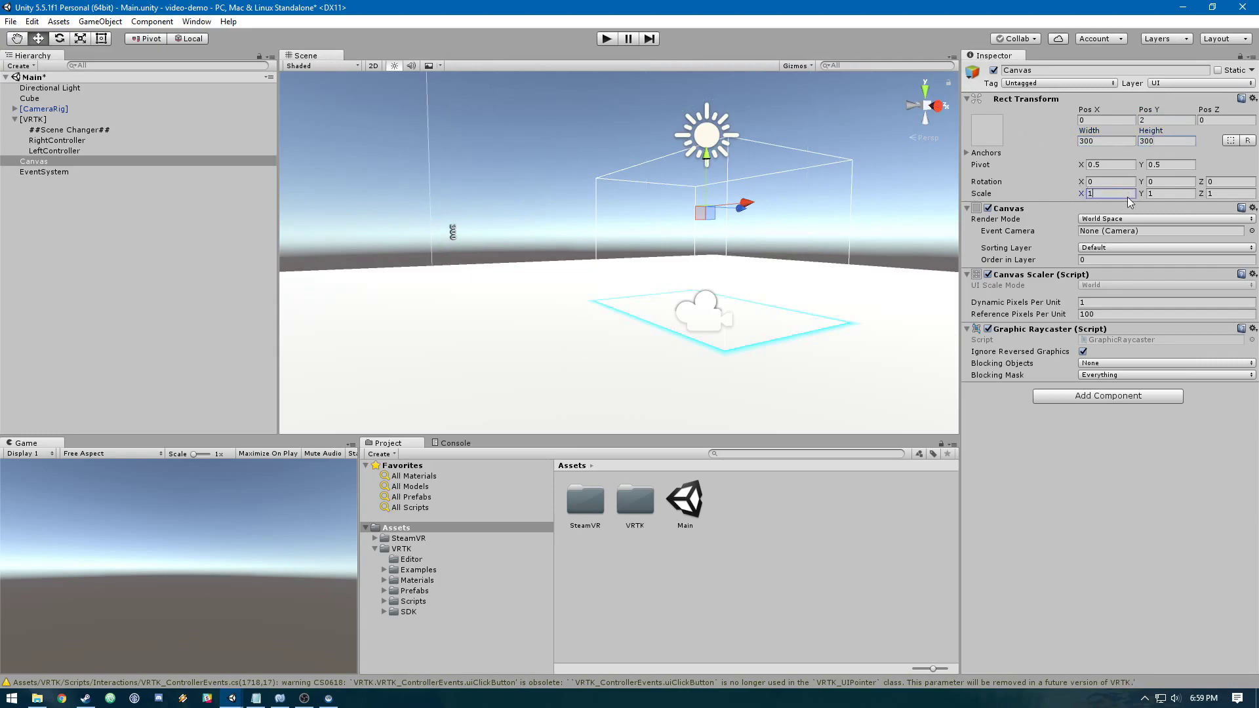
pyautogui.write('.005')
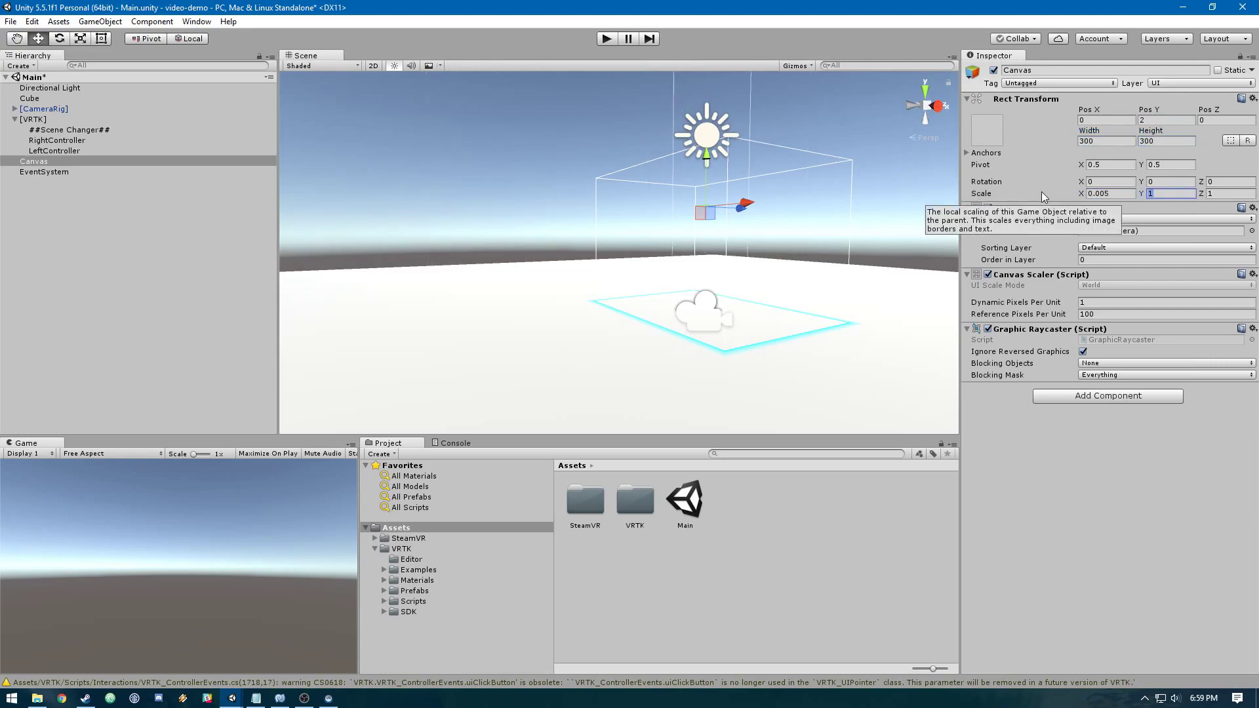
pyautogui.write('0.005')
pyautogui.press('Tab')
pyautogui.write('0.005')
# Step: Rotate the Canvas to -90 degrees on Y
pyautogui.keyDown('alt'); pyautogui.moveTo(646, 217); pyautogui.dragTo(604, 241); pyautogui.keyUp('alt')
pyautogui.press('e')
pyautogui.moveTo(519, 261); pyautogui.dragTo(699, 254)
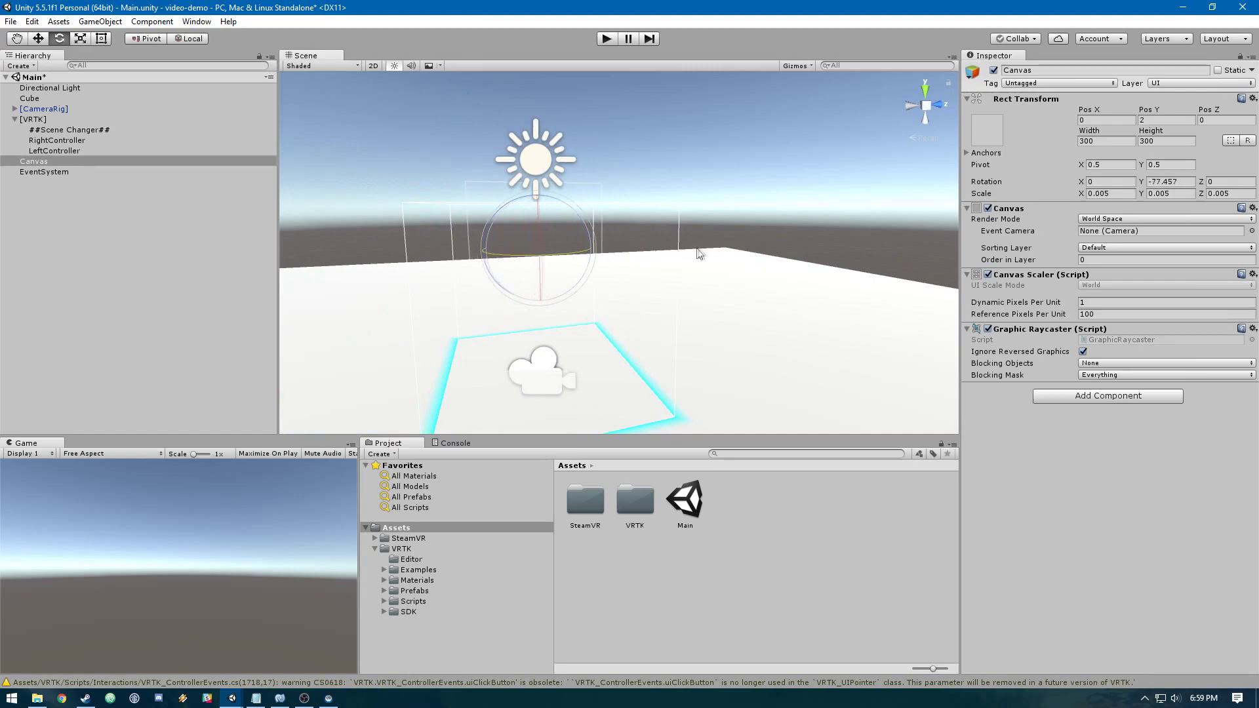
pyautogui.click(1171, 181)
pyautogui.write('-90')
# Step: Slide the Canvas left along X to about -1.387
pyautogui.keyDown('alt'); pyautogui.moveTo(820, 197); pyautogui.dragTo(282, 86); pyautogui.keyUp('alt')
pyautogui.press('w')
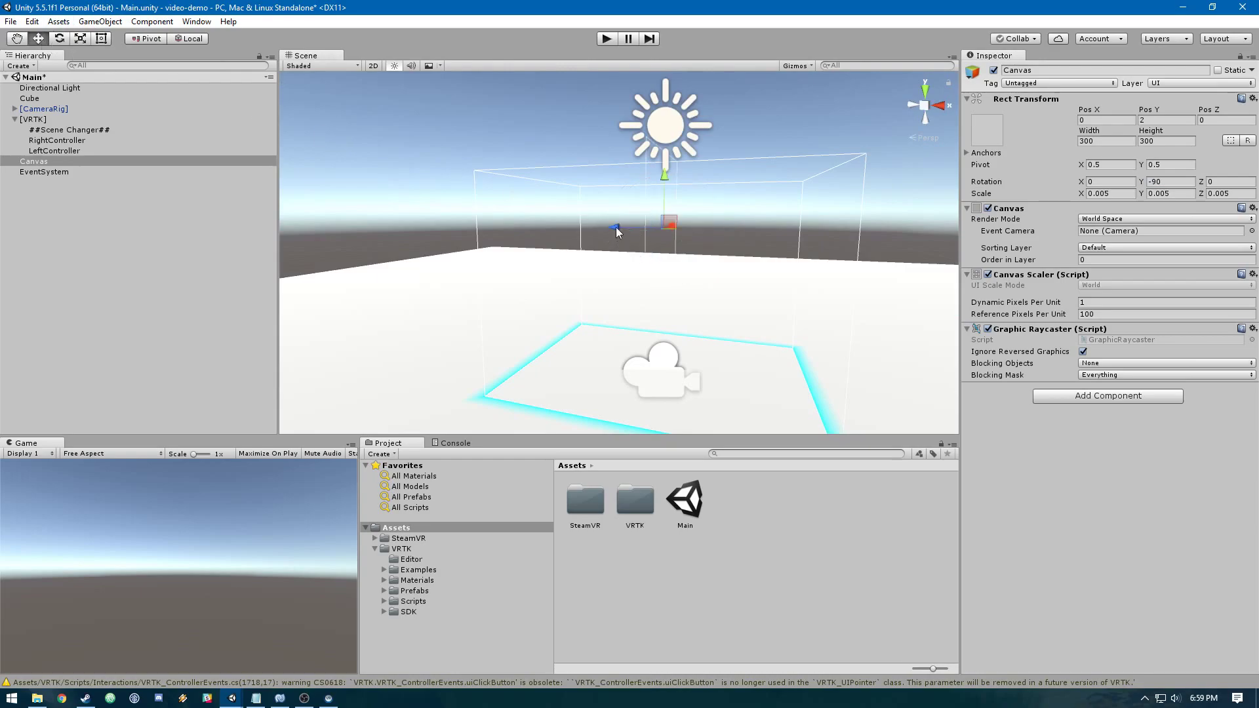
pyautogui.moveTo(616, 230); pyautogui.dragTo(504, 228)
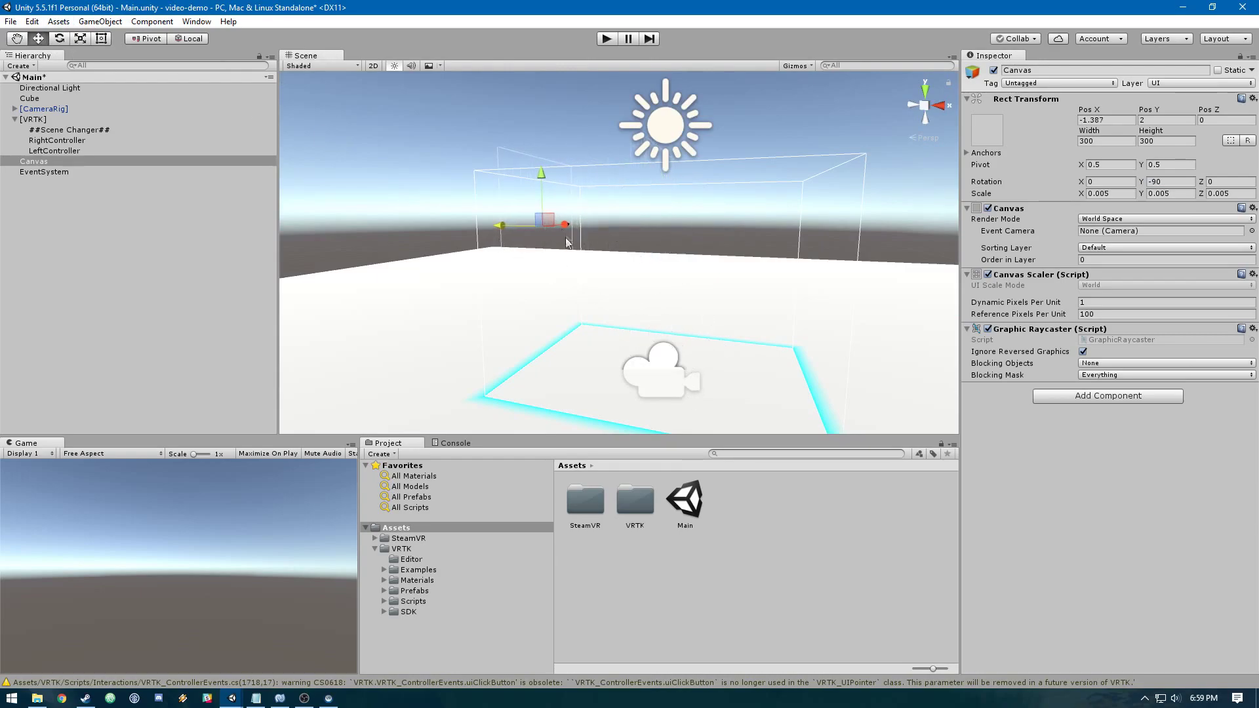
pyautogui.keyDown('alt'); pyautogui.moveTo(580, 207); pyautogui.dragTo(598, 305); pyautogui.keyUp('alt')
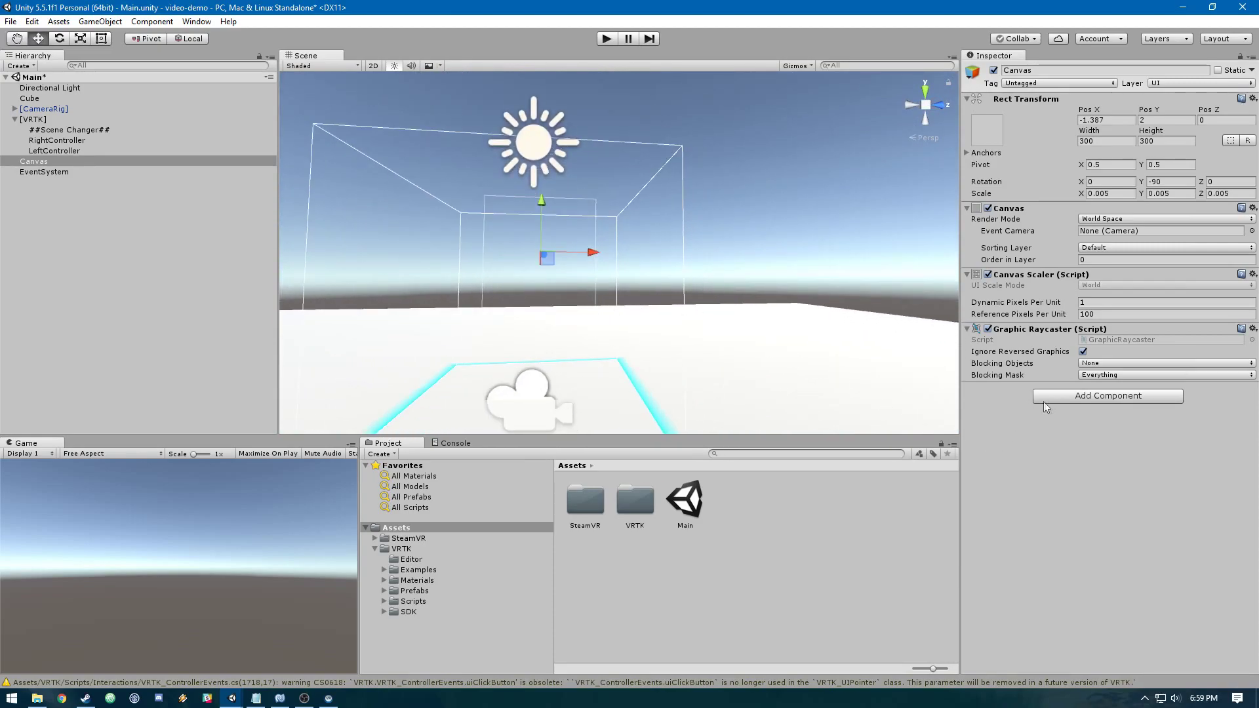
# Step: Add a VRTK_UI Canvas component to the Canvas via the 'vrtk_ui c' search and save the Main scene
pyautogui.click(1091, 397)
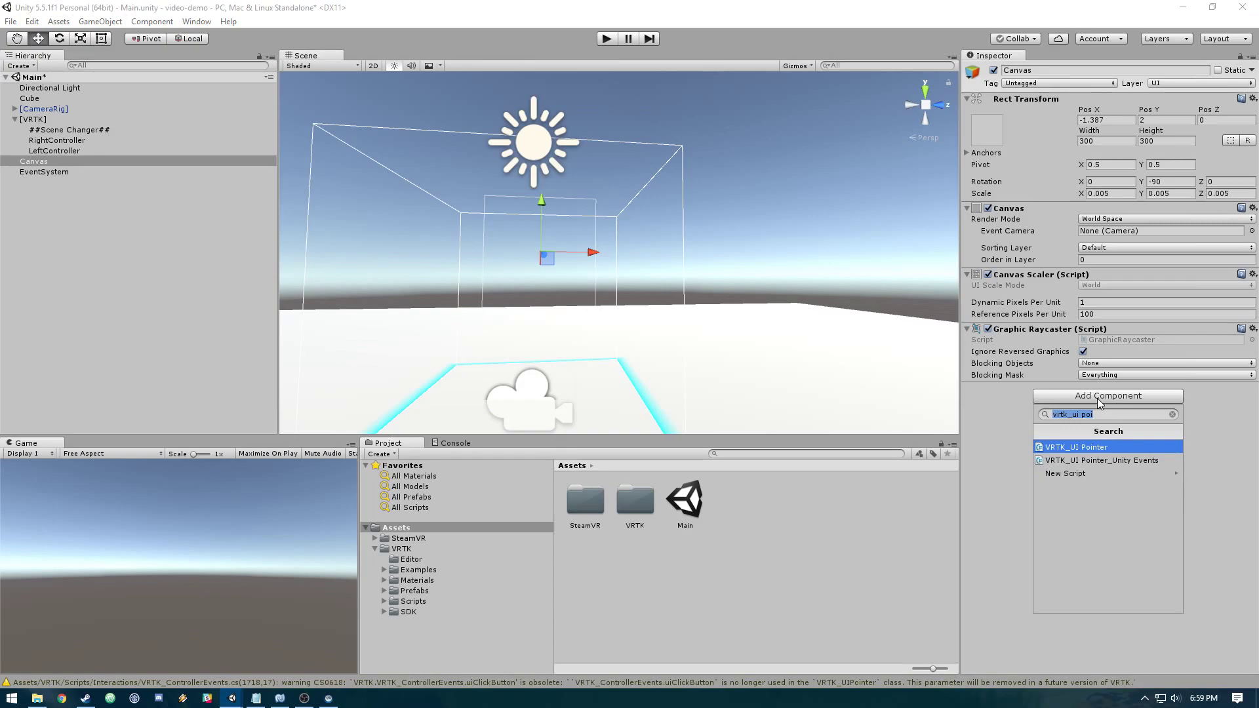
pyautogui.write('vrtk_ui can')
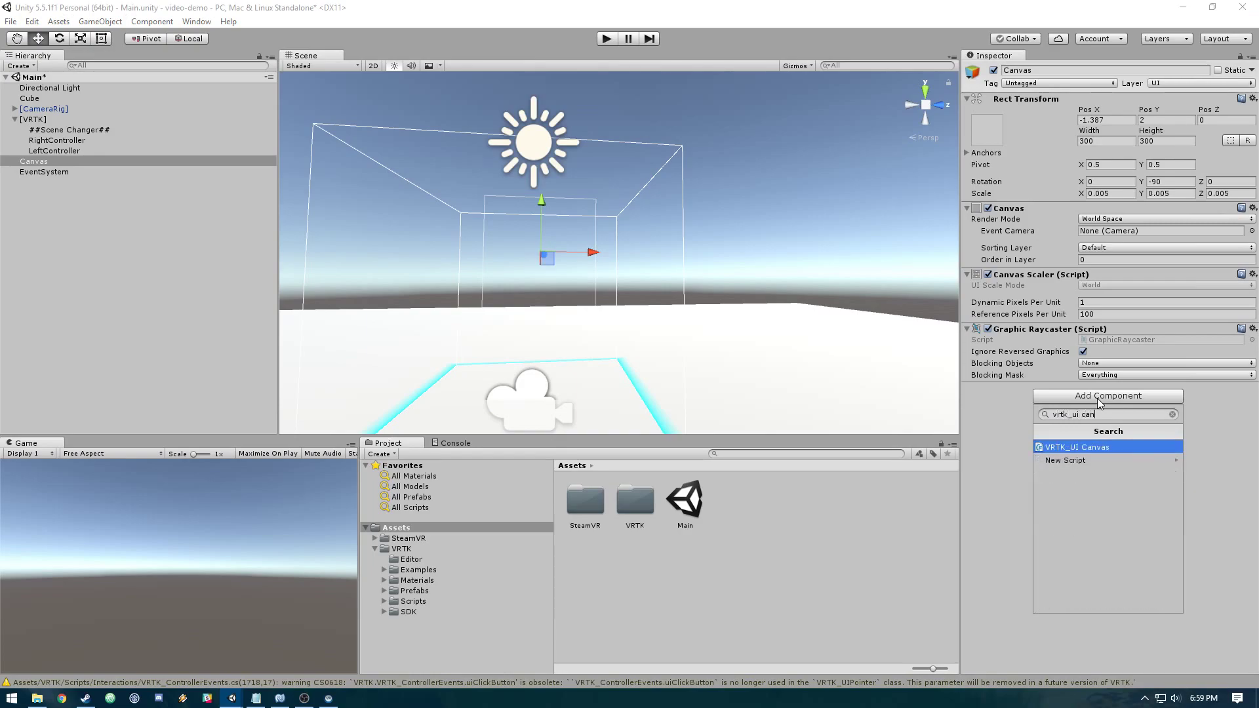
pyautogui.press('Return')
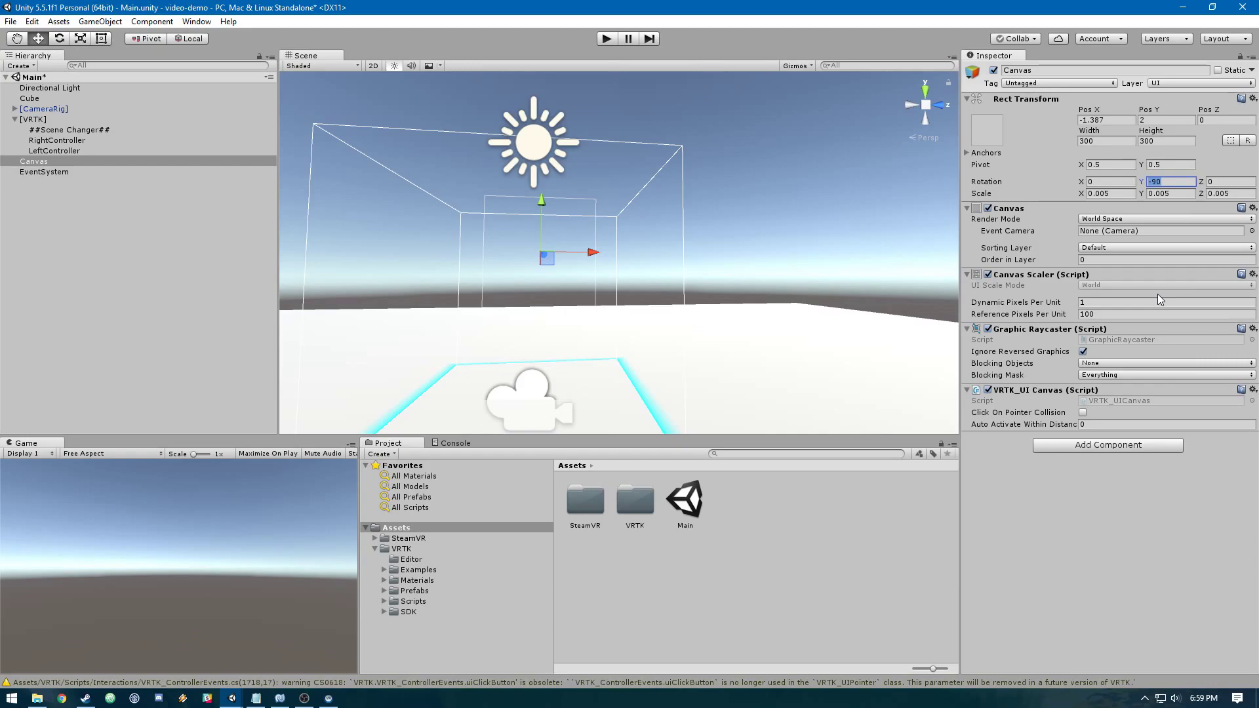
pyautogui.hotkey('ctrl', 's')
pyautogui.click(328, 699)
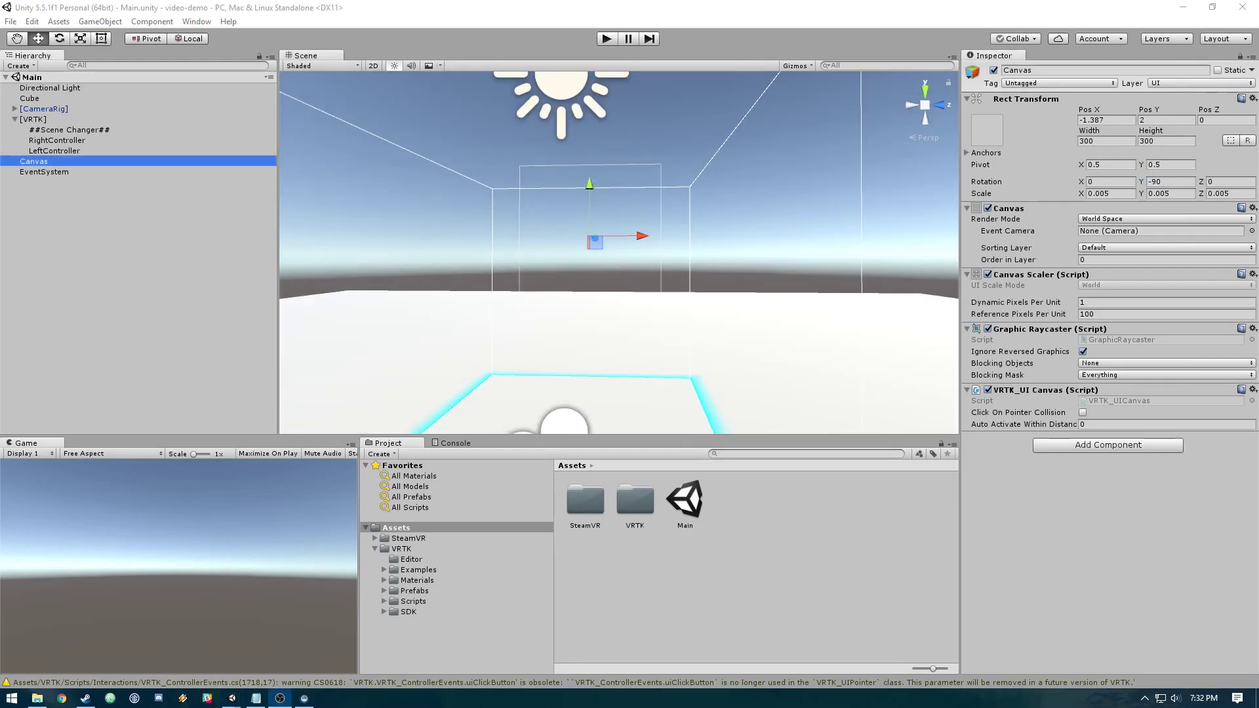
# Step: Play-test the scene, stop the preview, and orbit the Scene view slightly
pyautogui.click(607, 39)
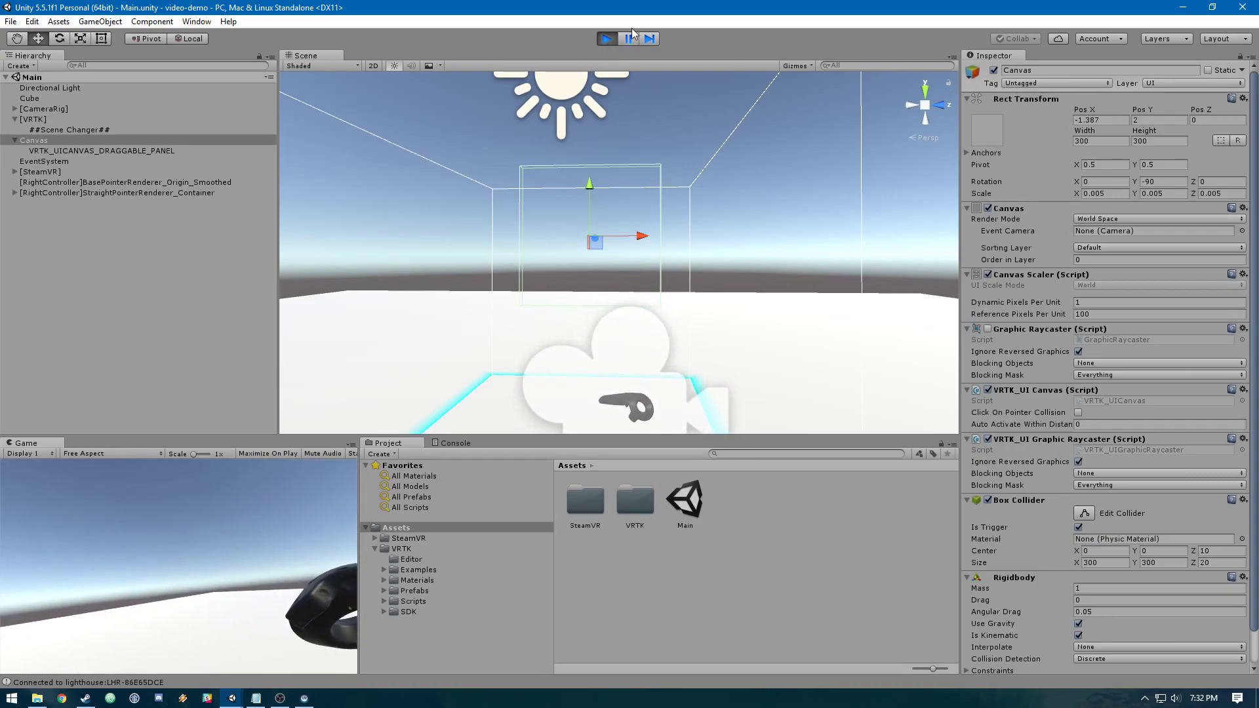
pyautogui.click(614, 38)
pyautogui.keyDown('alt'); pyautogui.moveTo(662, 268); pyautogui.dragTo(704, 275); pyautogui.keyUp('alt')
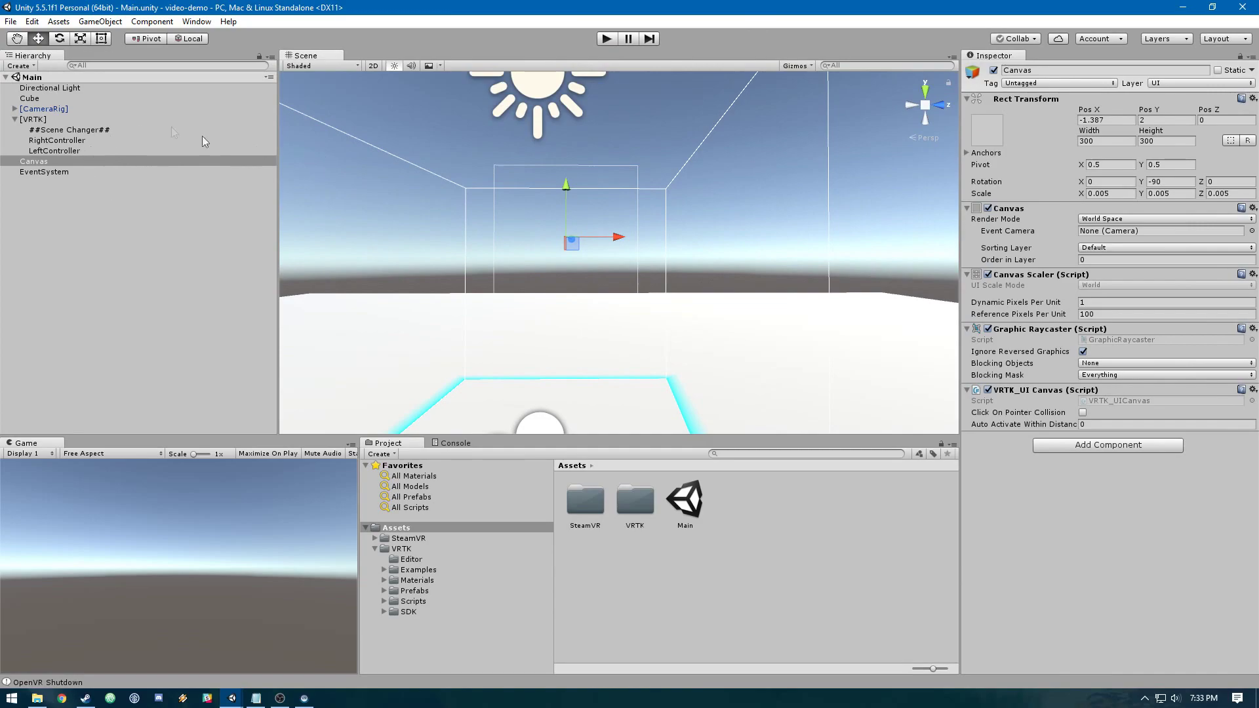
# Step: Add a UI Text under the Canvas with text 'R' and name it R
pyautogui.rightClick(84, 159)
pyautogui.moveTo(154, 339)
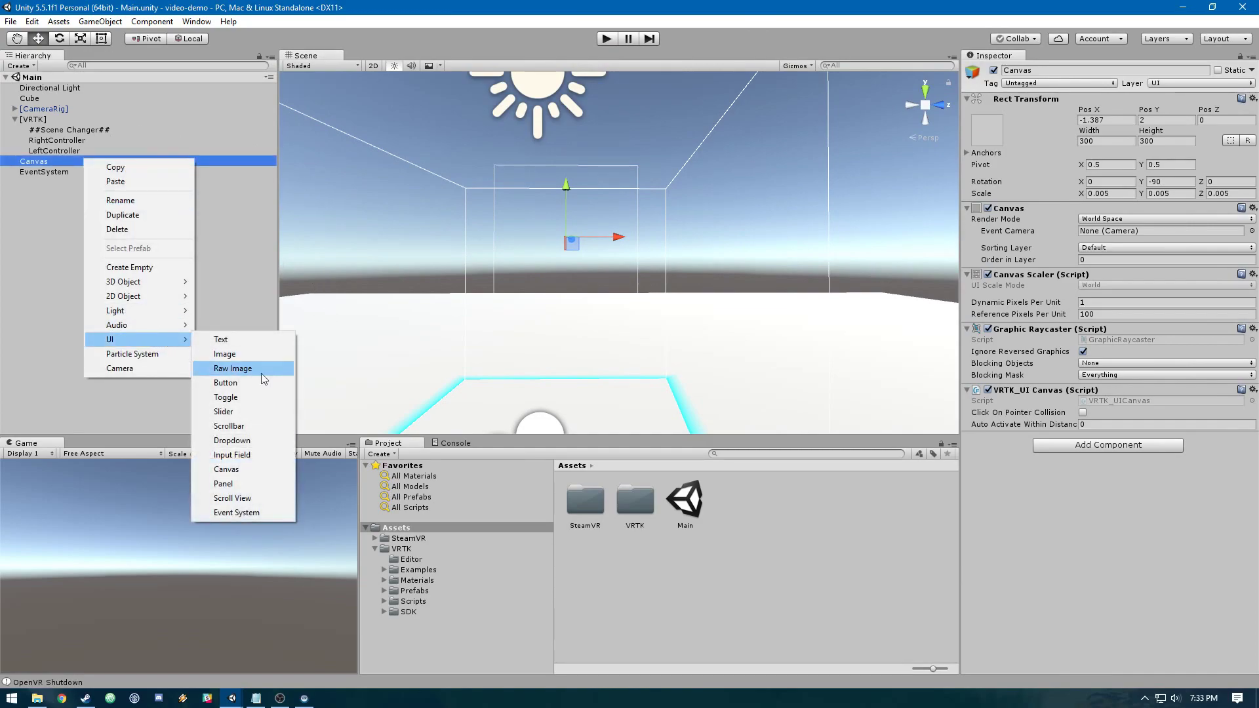
pyautogui.click(236, 340)
pyautogui.click(1059, 242)
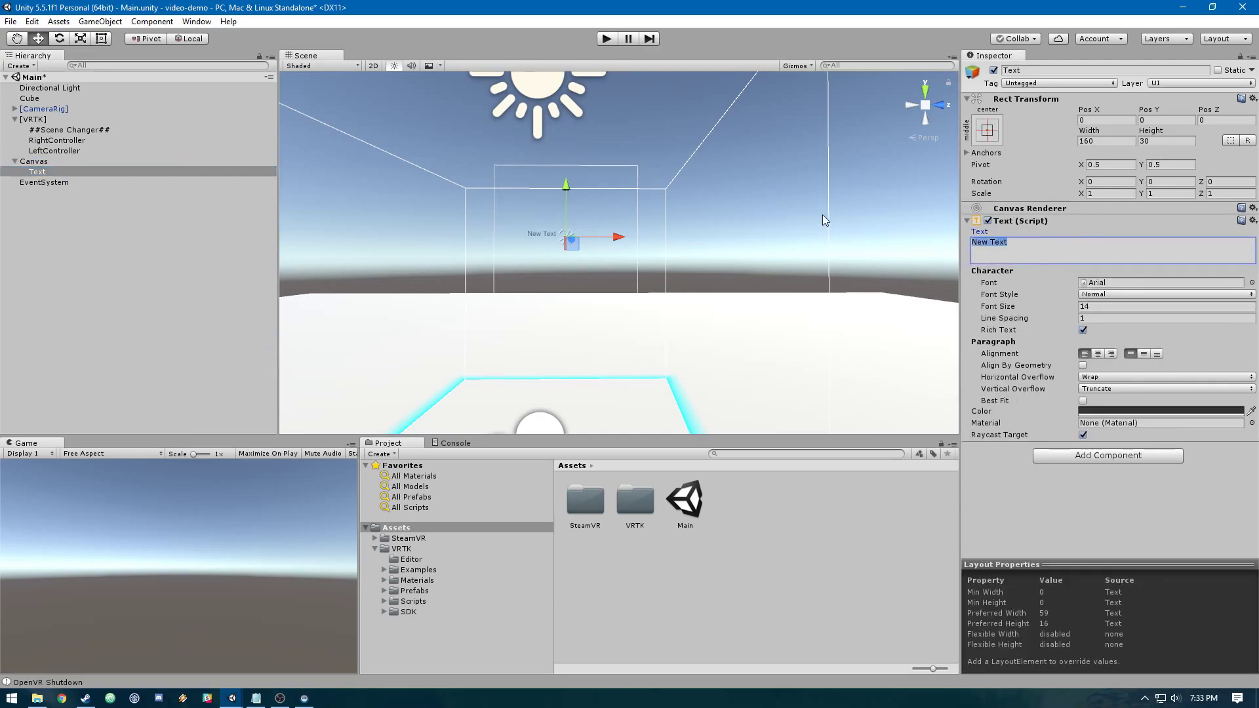
pyautogui.write('R')
pyautogui.click(93, 168)
pyautogui.click(94, 168)
pyautogui.write('R')
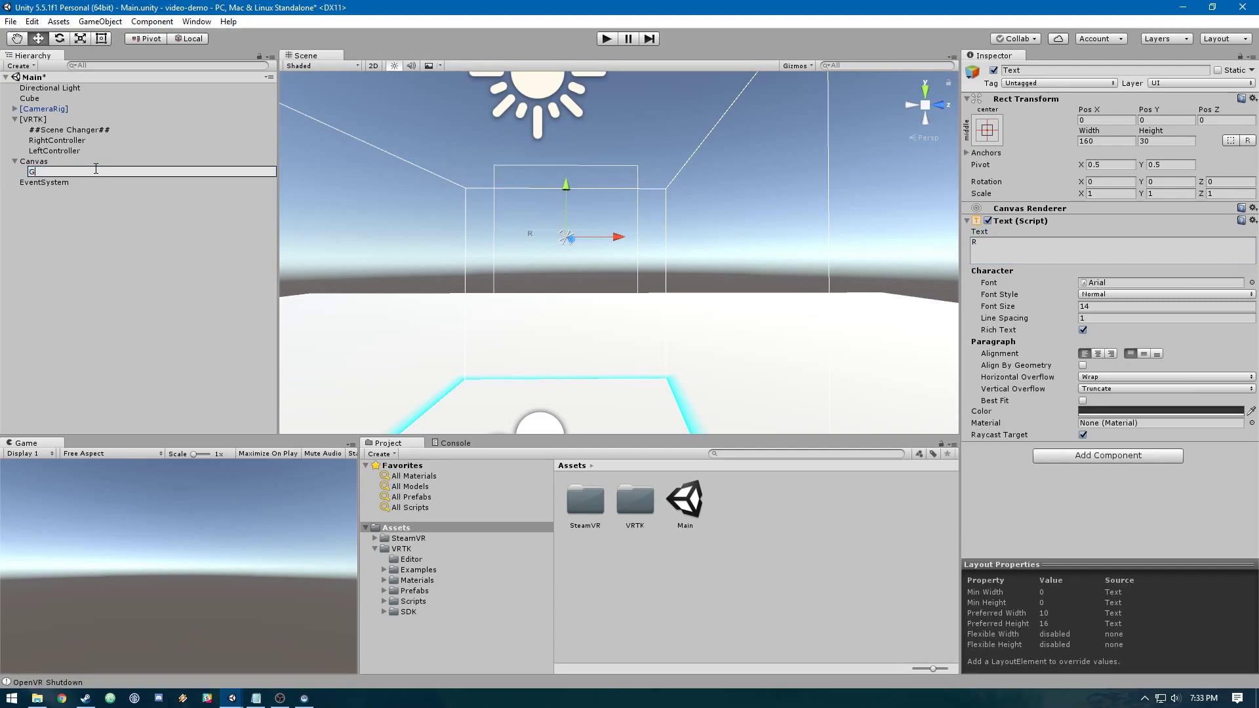
pyautogui.press('Return')
# Step: Add a UI Slider under the Canvas named RedSlider
pyautogui.rightClick(114, 161)
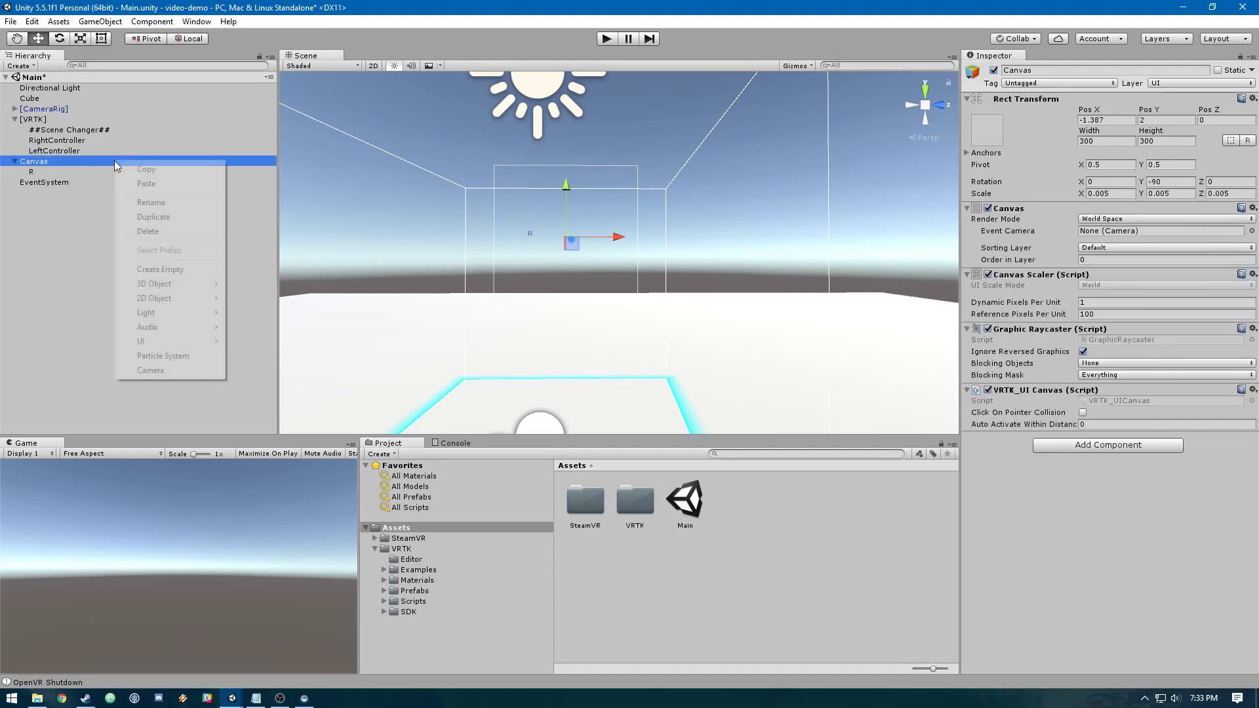
pyautogui.moveTo(182, 345)
pyautogui.click(268, 417)
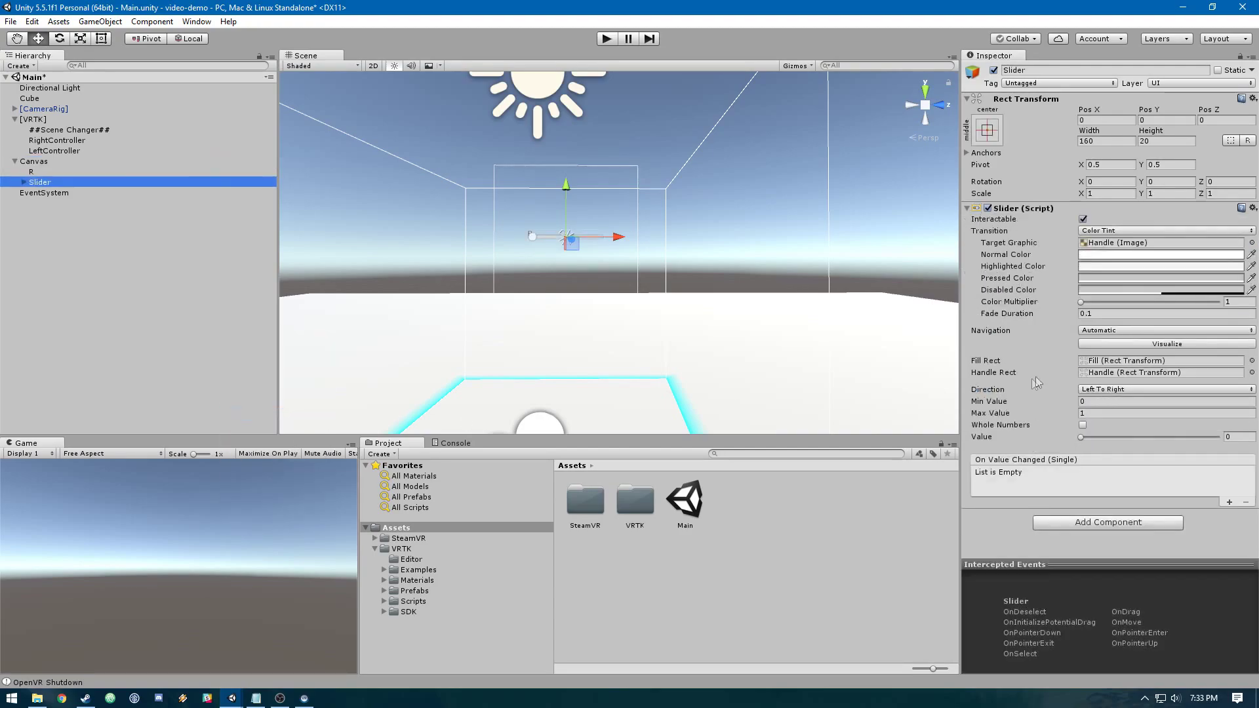
pyautogui.click(170, 182)
pyautogui.write('R')
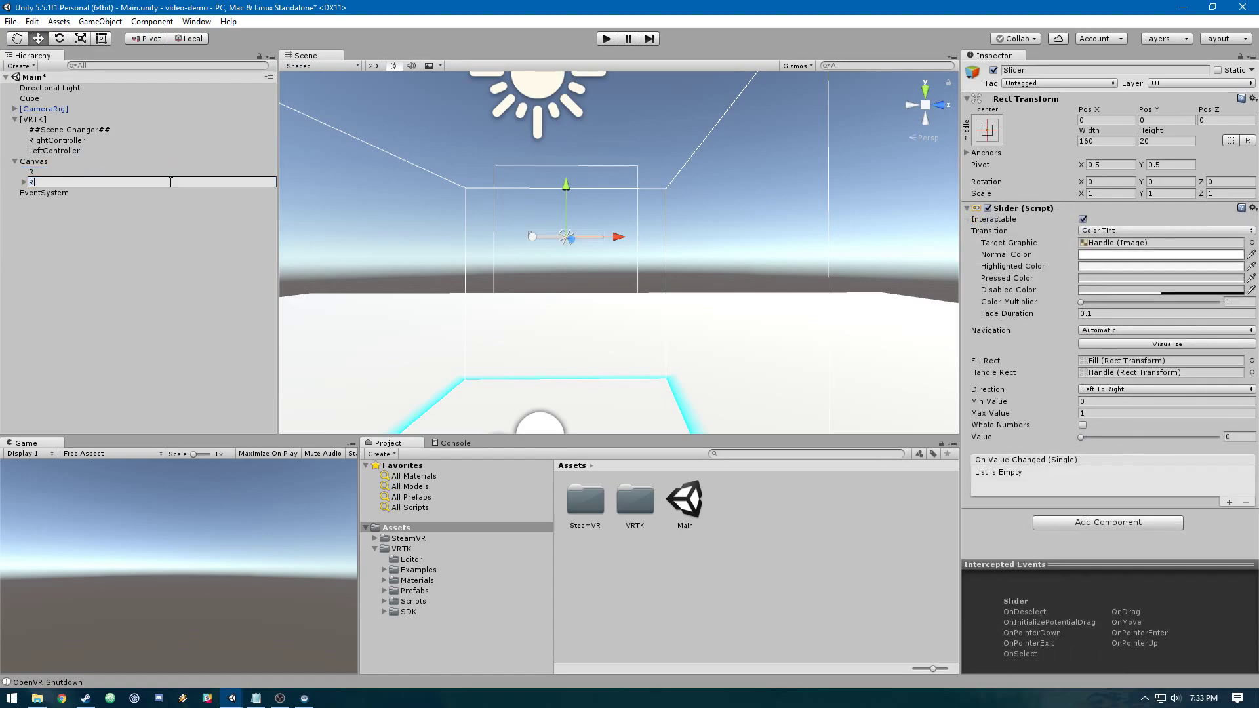
pyautogui.write('edSlider')
pyautogui.press('Return')
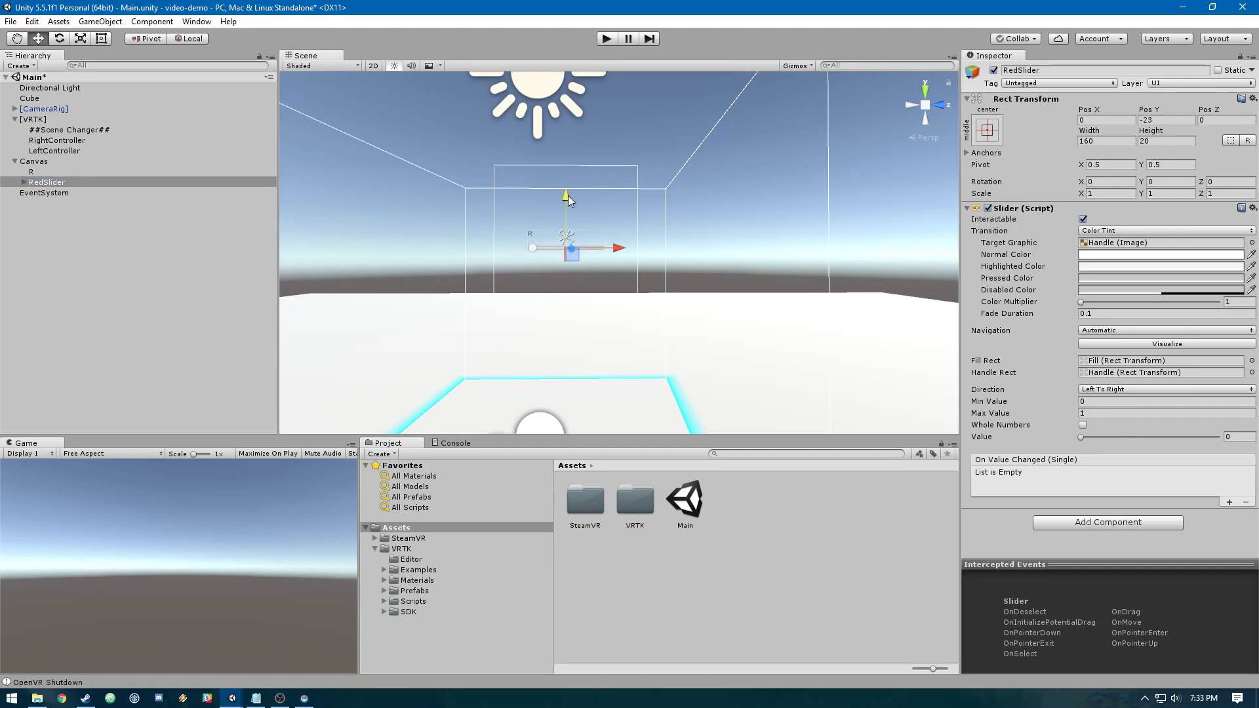
# Step: Move the R label and RedSlider up and left, then duplicate the pair
pyautogui.keyDown('ctrl'); pyautogui.click(76, 171); pyautogui.keyUp('ctrl')
pyautogui.moveTo(568, 204); pyautogui.dragTo(573, 141)
pyautogui.moveTo(621, 191); pyautogui.dragTo(598, 192)
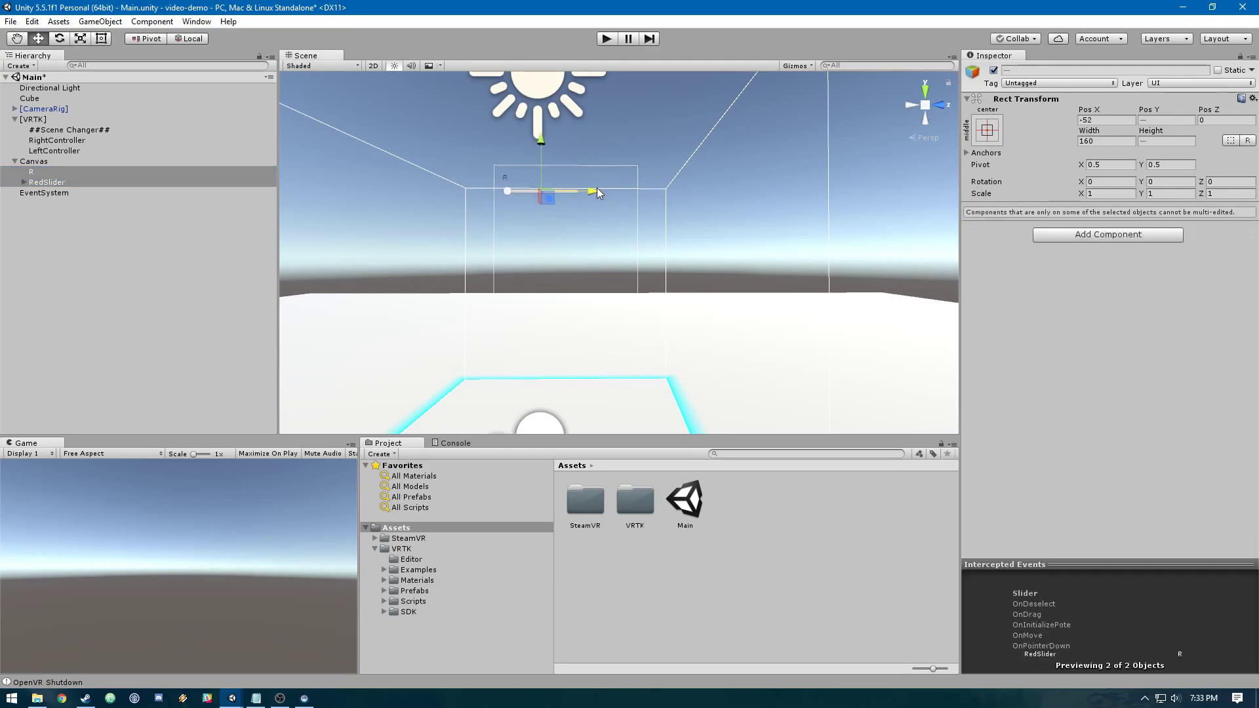
pyautogui.click(104, 173)
pyautogui.keyDown('ctrl'); pyautogui.click(98, 179); pyautogui.keyUp('ctrl')
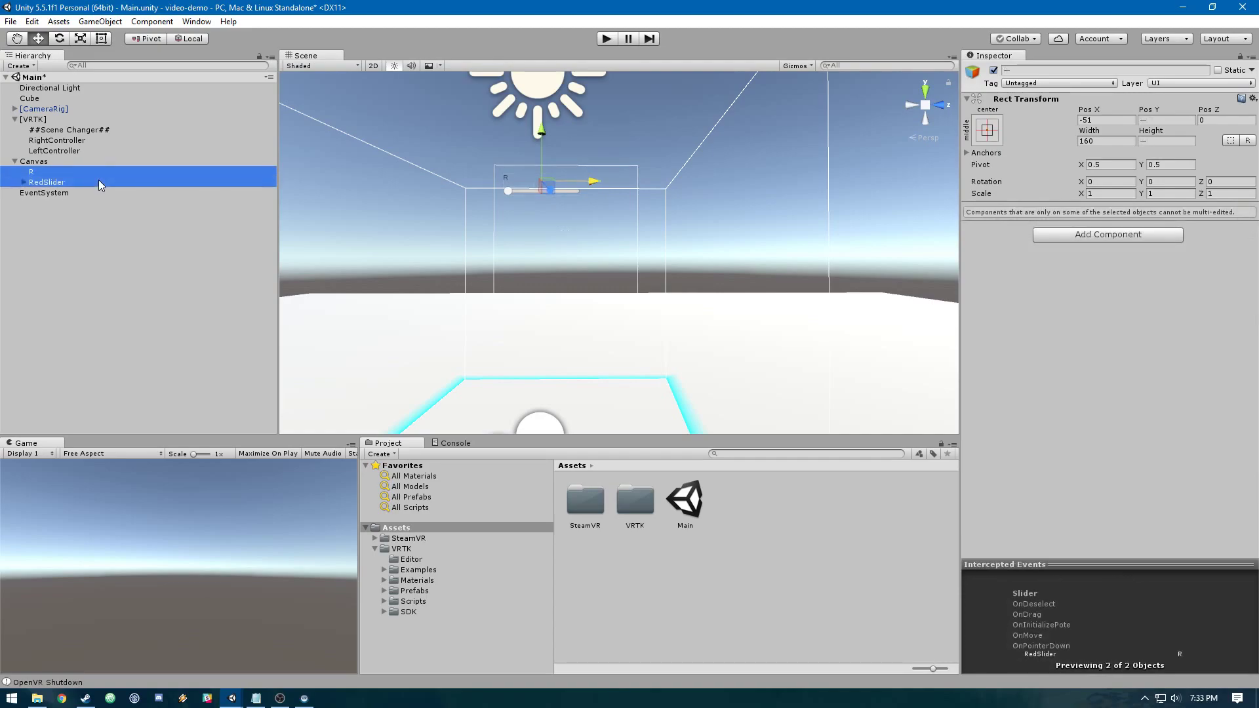
pyautogui.hotkey('ctrl', 'd')
pyautogui.moveTo(41, 203); pyautogui.dragTo(60, 188)
# Step: Rename the first label copy to G and set its text to 'G'
pyautogui.press('F2')
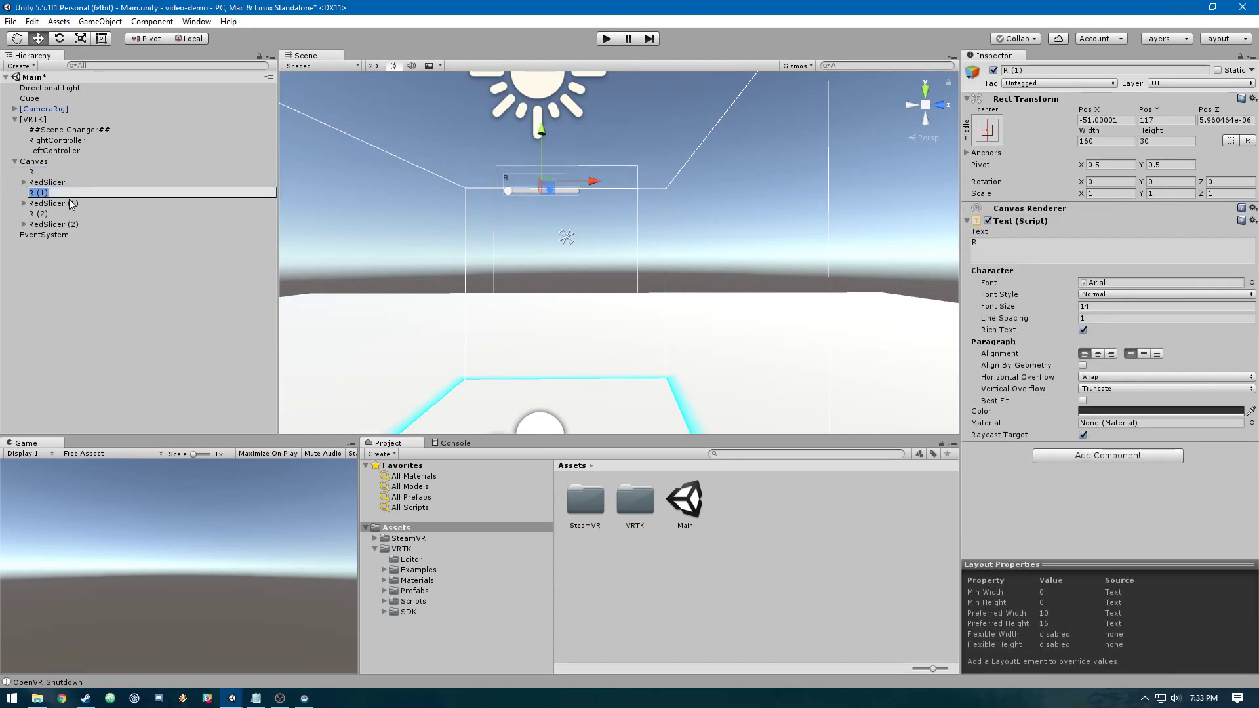
pyautogui.write('G')
pyautogui.press('Return')
pyautogui.doubleClick(975, 242)
pyautogui.write('G')
pyautogui.press('Return')
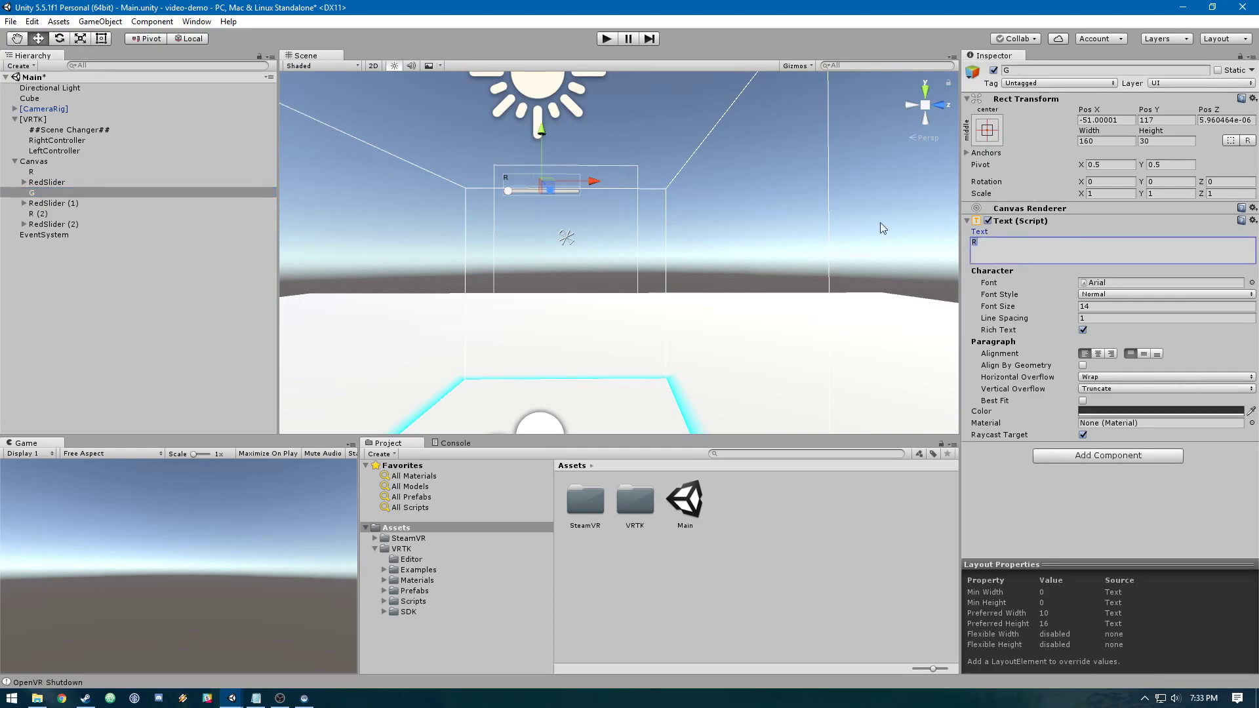
# Step: Rename the second label copy to B and set its text to 'B'
pyautogui.click(51, 204)
pyautogui.click(52, 214)
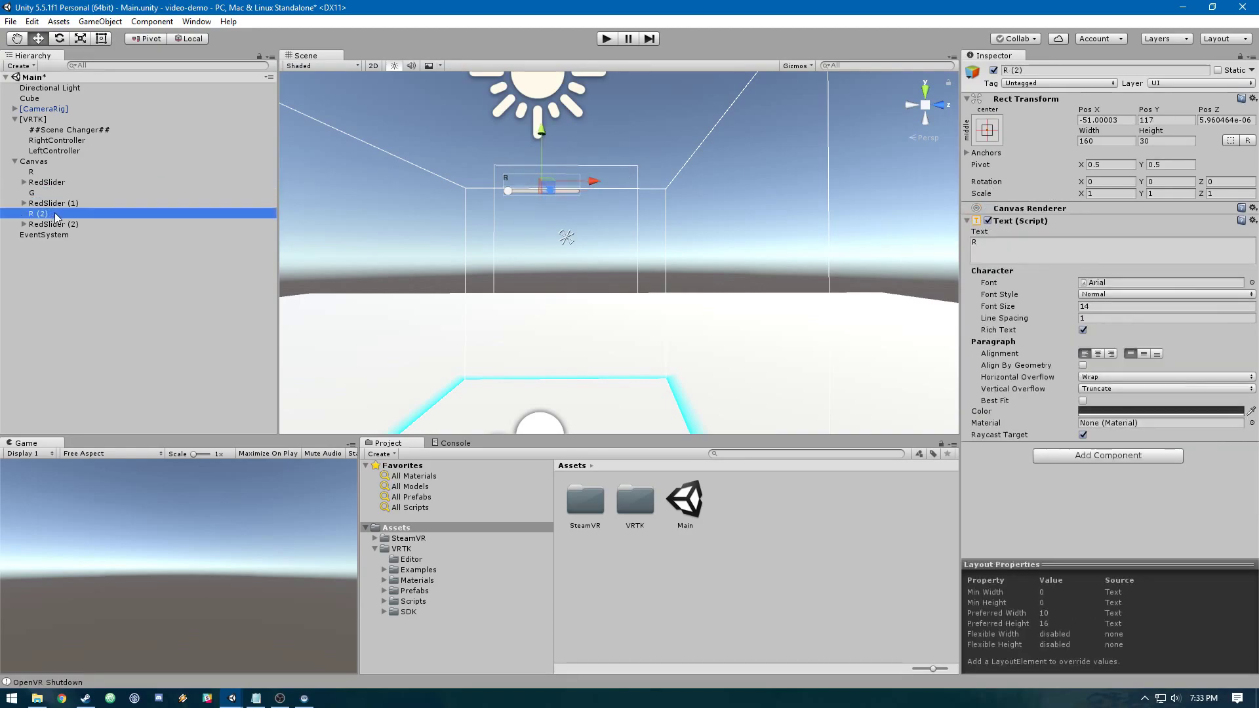
pyautogui.press('F2')
pyautogui.write('B')
pyautogui.press('Return')
pyautogui.doubleClick(990, 242)
pyautogui.write('B')
pyautogui.press('Return')
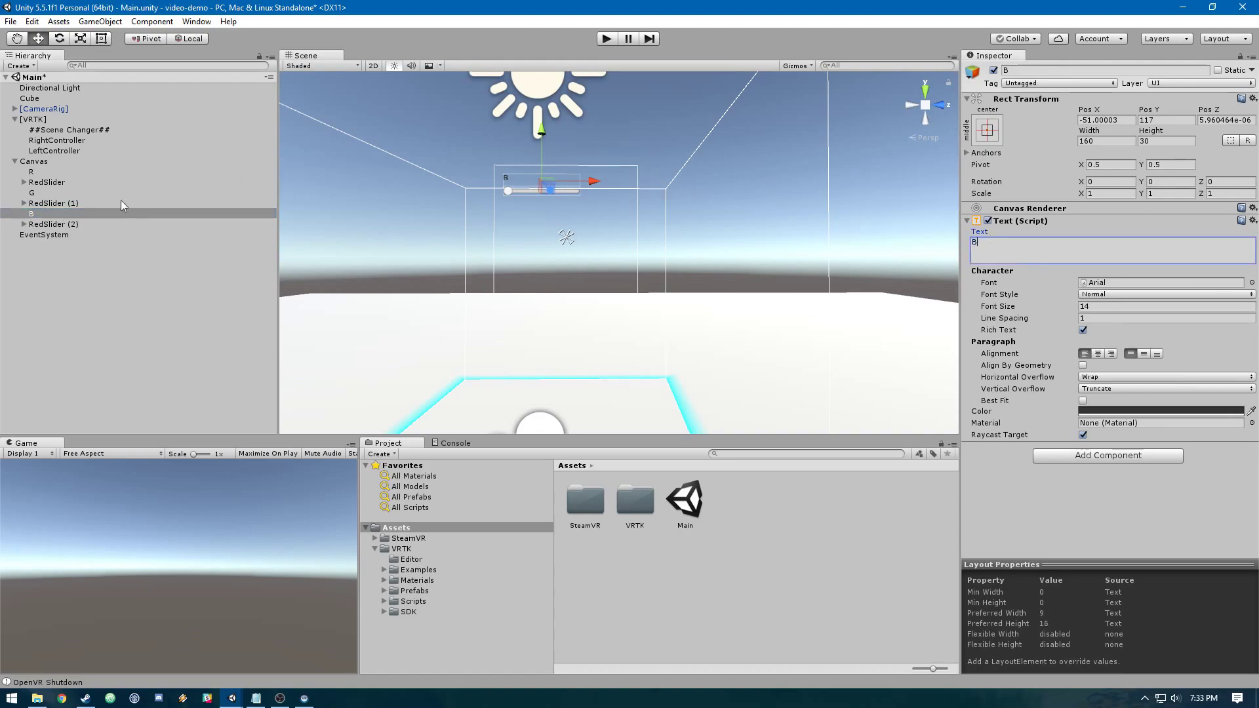
# Step: Rename the slider copies to GreenSlider and BlueSlider
pyautogui.click(121, 201)
pyautogui.press('F2')
pyautogui.write('GreenS')
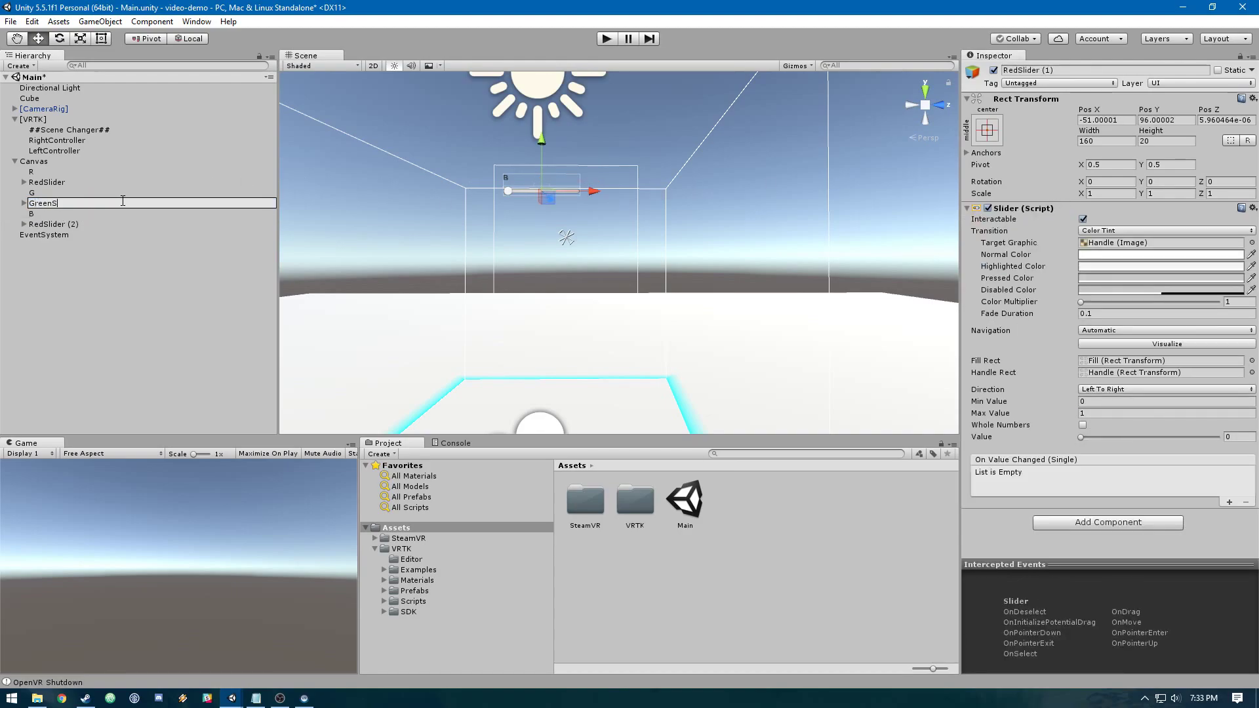
pyautogui.write('lider')
pyautogui.press('Return')
pyautogui.click(106, 224)
pyautogui.press('F2')
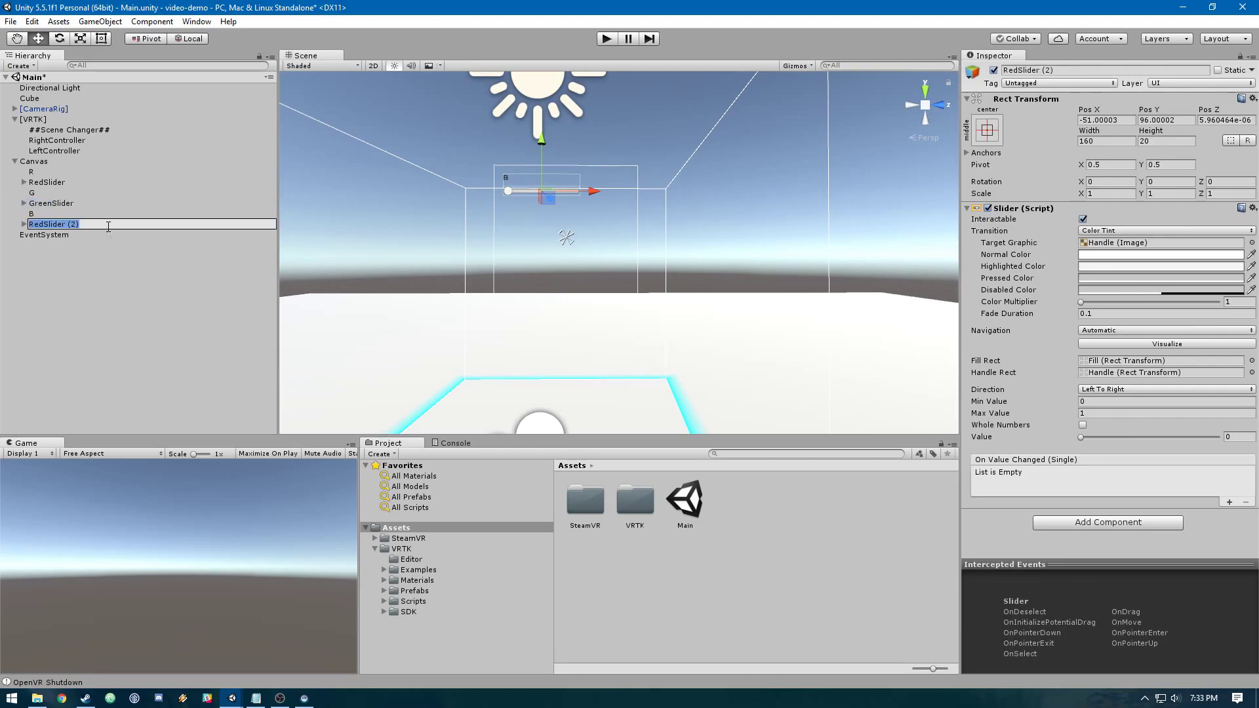
pyautogui.write('BlueSlider')
pyautogui.press('Return')
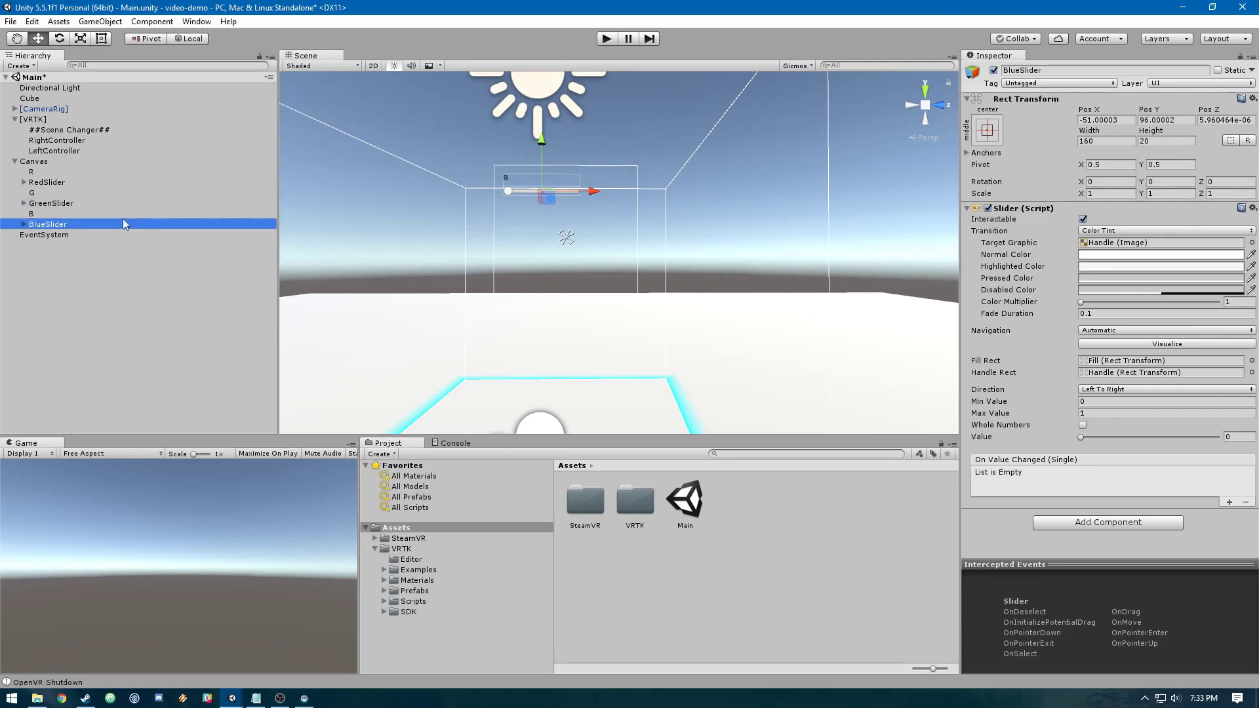
# Step: Move G and GreenSlider below the R row, then select BlueSlider with B
pyautogui.click(49, 195)
pyautogui.keyDown('shift'); pyautogui.click(49, 204); pyautogui.keyUp('shift')
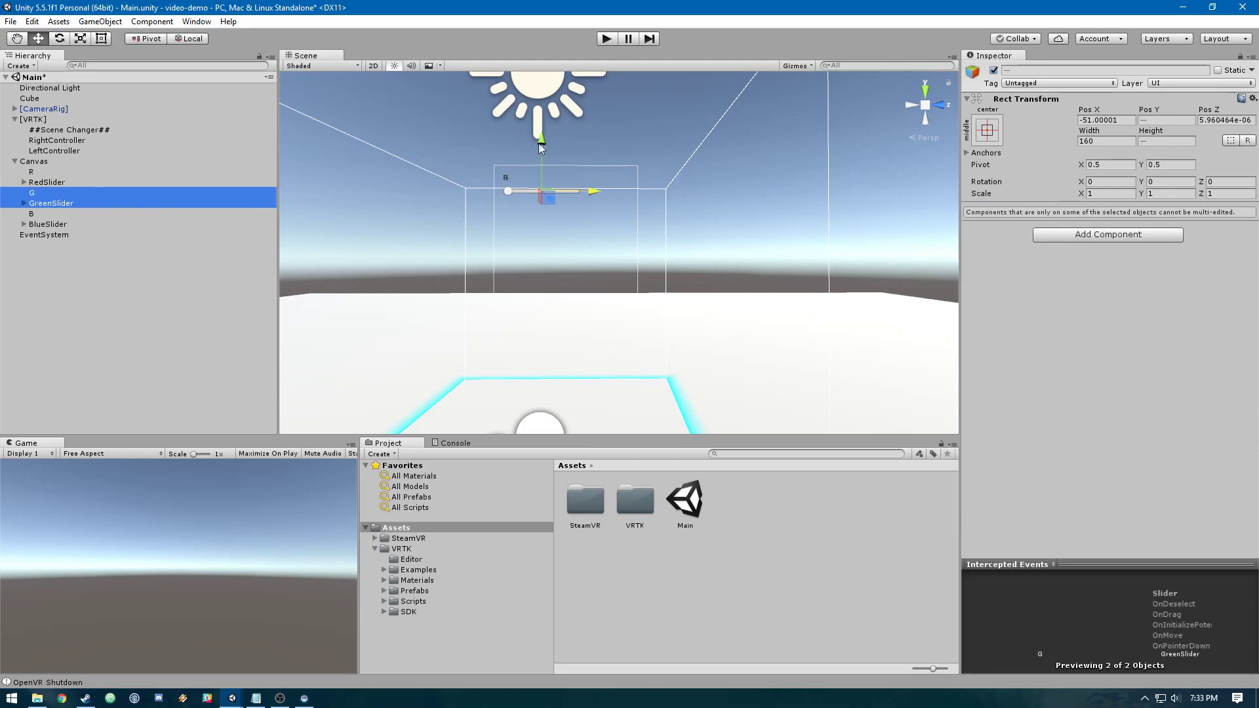
pyautogui.moveTo(541, 148); pyautogui.dragTo(545, 203)
pyautogui.click(55, 226)
pyautogui.keyDown('shift'); pyautogui.click(39, 214); pyautogui.keyUp('shift')
# Step: Create a cube, move it right of the slider panel, and name it ColorCube
pyautogui.click(118, 289)
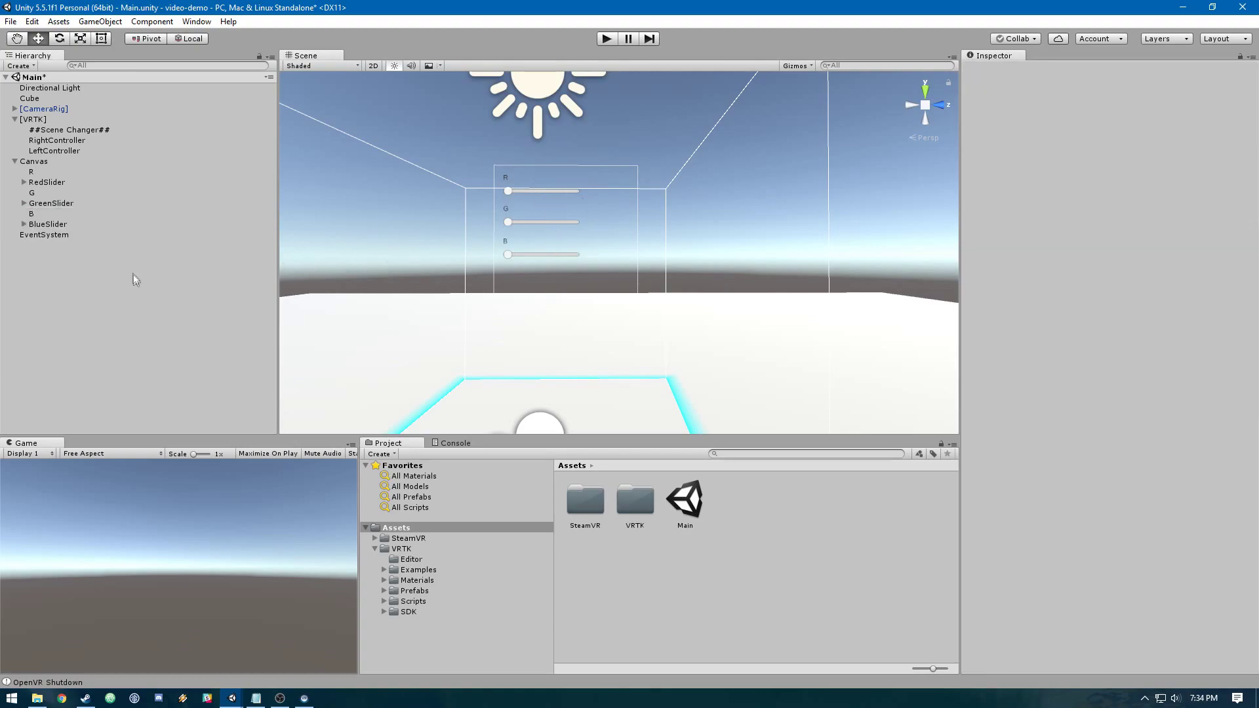
pyautogui.rightClick(84, 282)
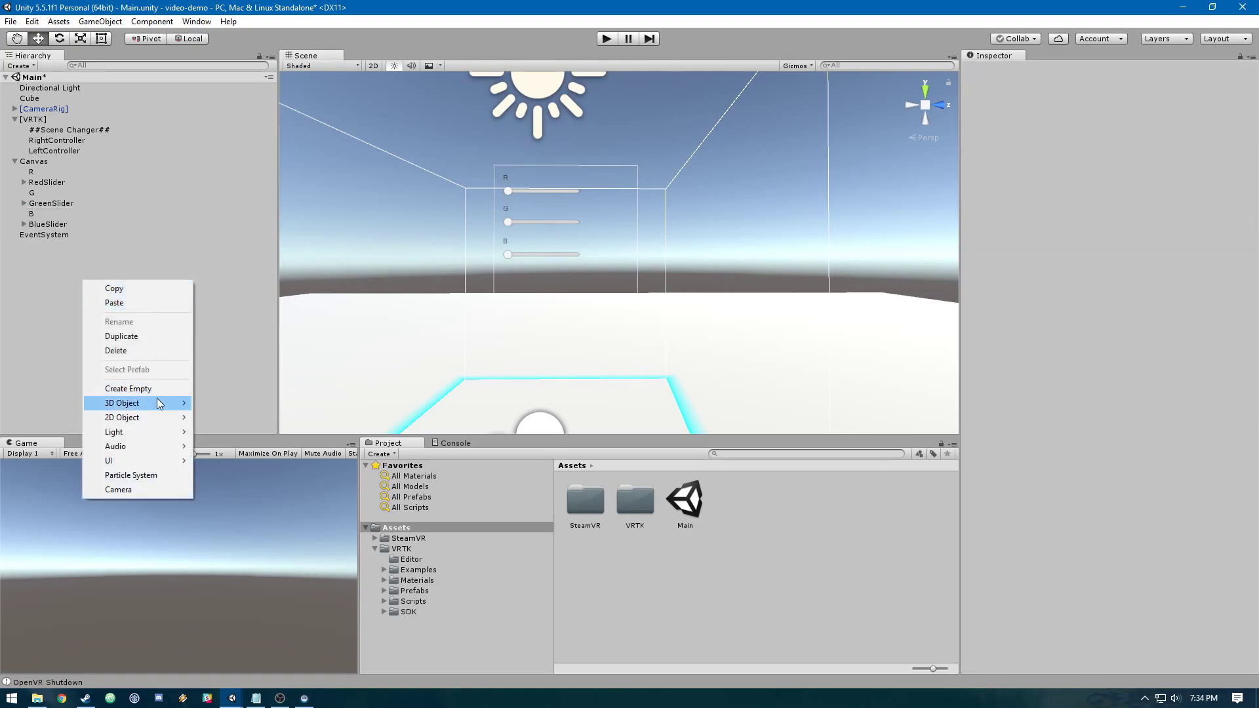
pyautogui.moveTo(166, 403)
pyautogui.click(222, 402)
pyautogui.moveTo(682, 269); pyautogui.dragTo(751, 257)
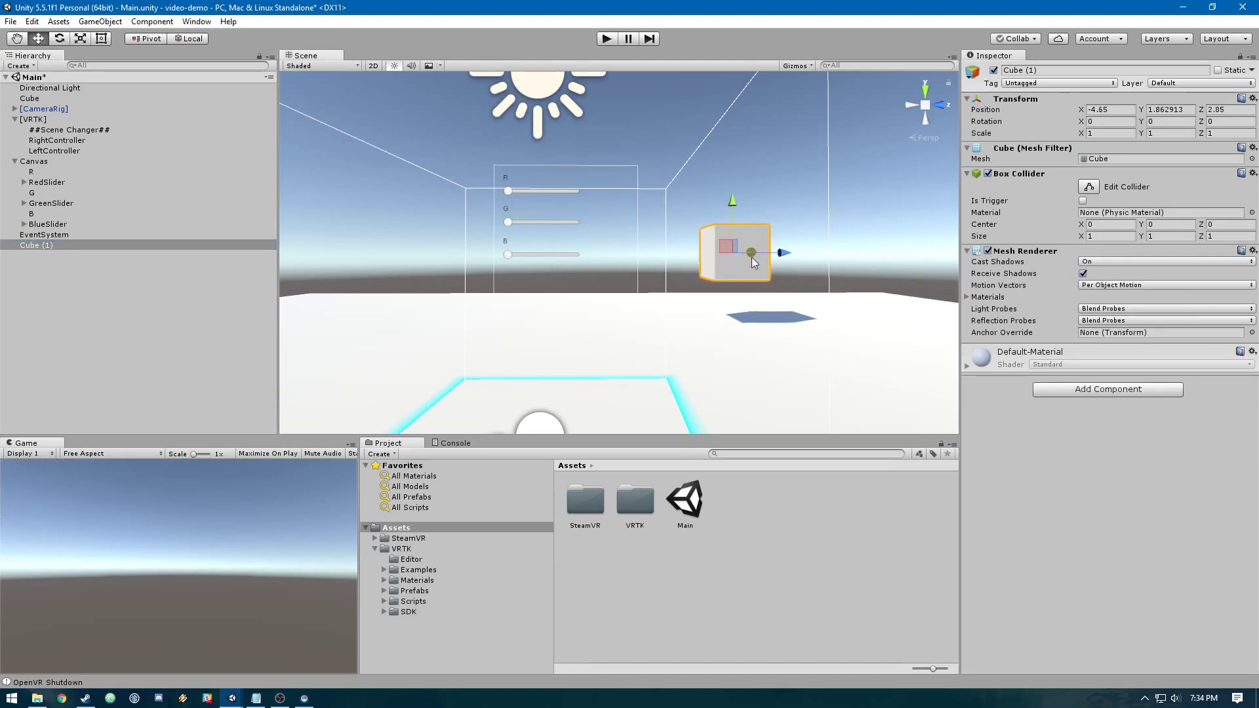
pyautogui.click(30, 245)
pyautogui.write('ColorC')
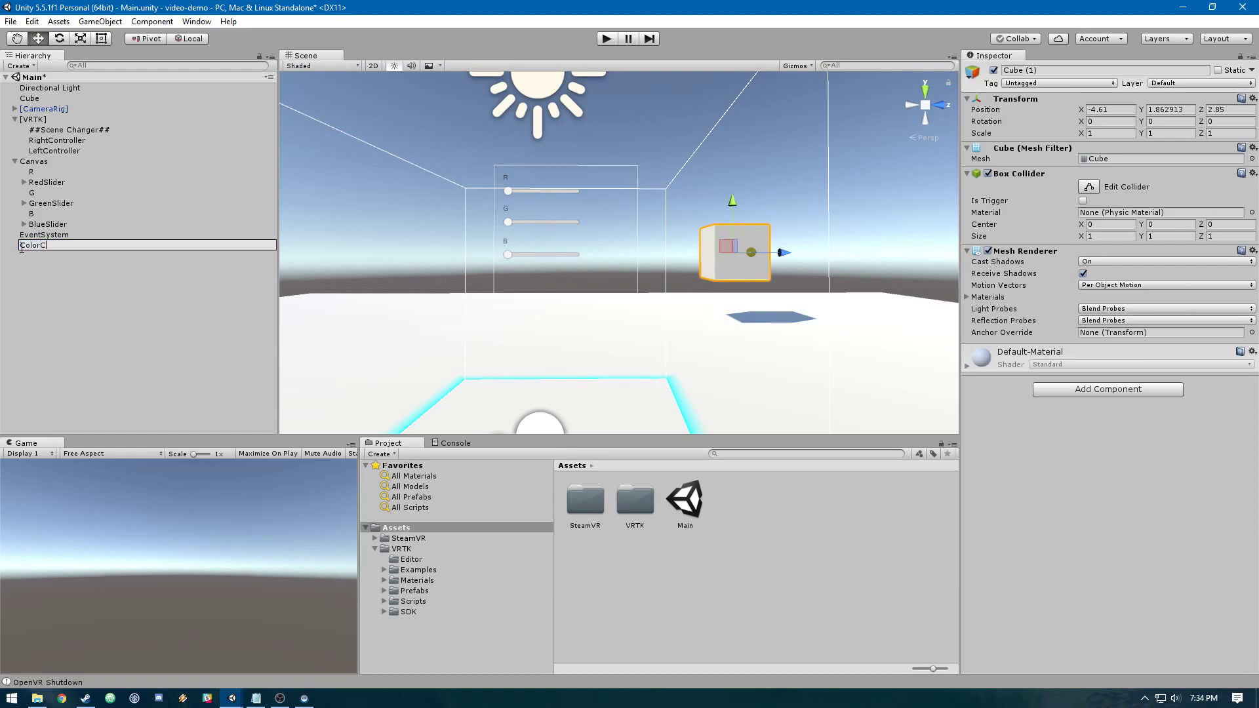
pyautogui.press('Return')
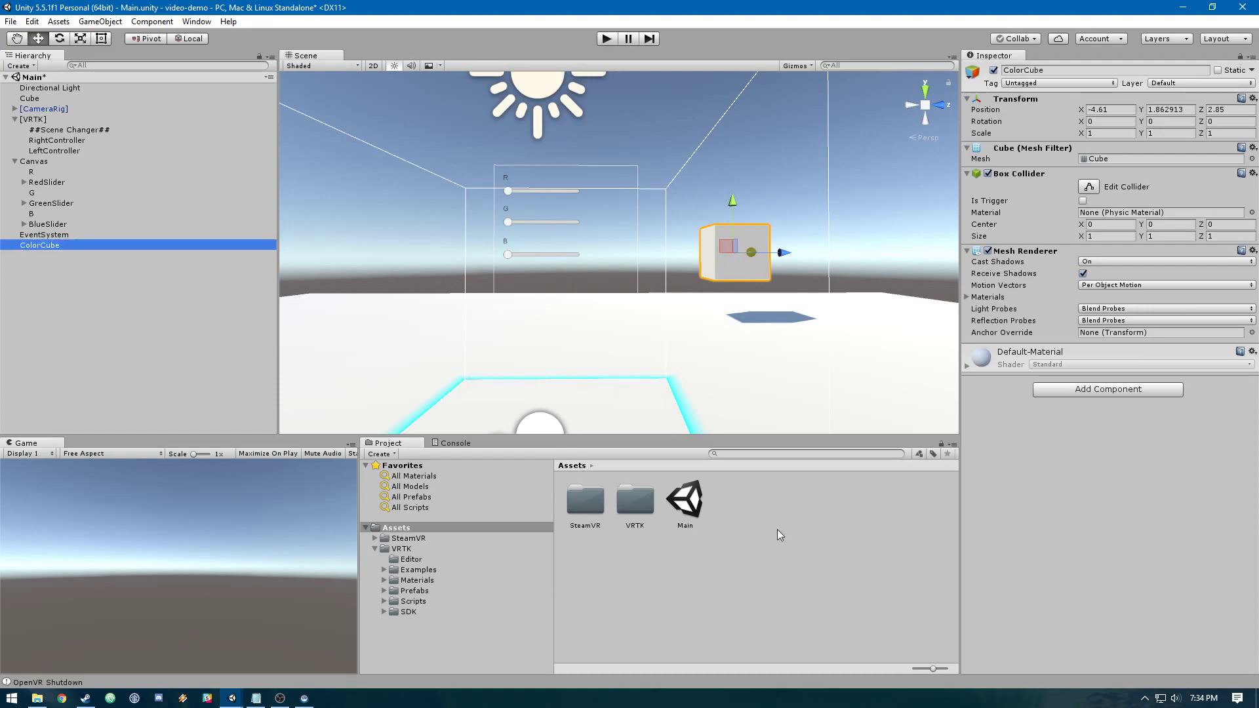
pyautogui.click(639, 544)
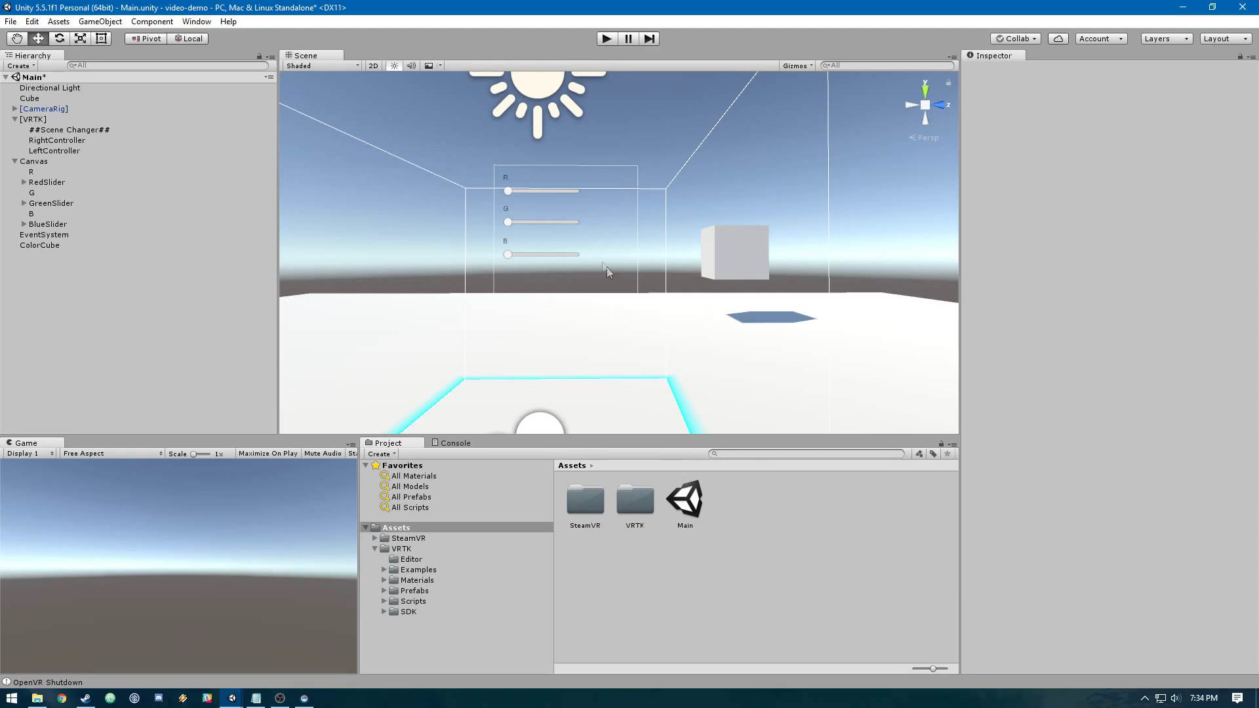
# Step: Create a ColorSlider C# script, attach it to ColorCube, and open it in MonoDevelop
pyautogui.click(517, 189)
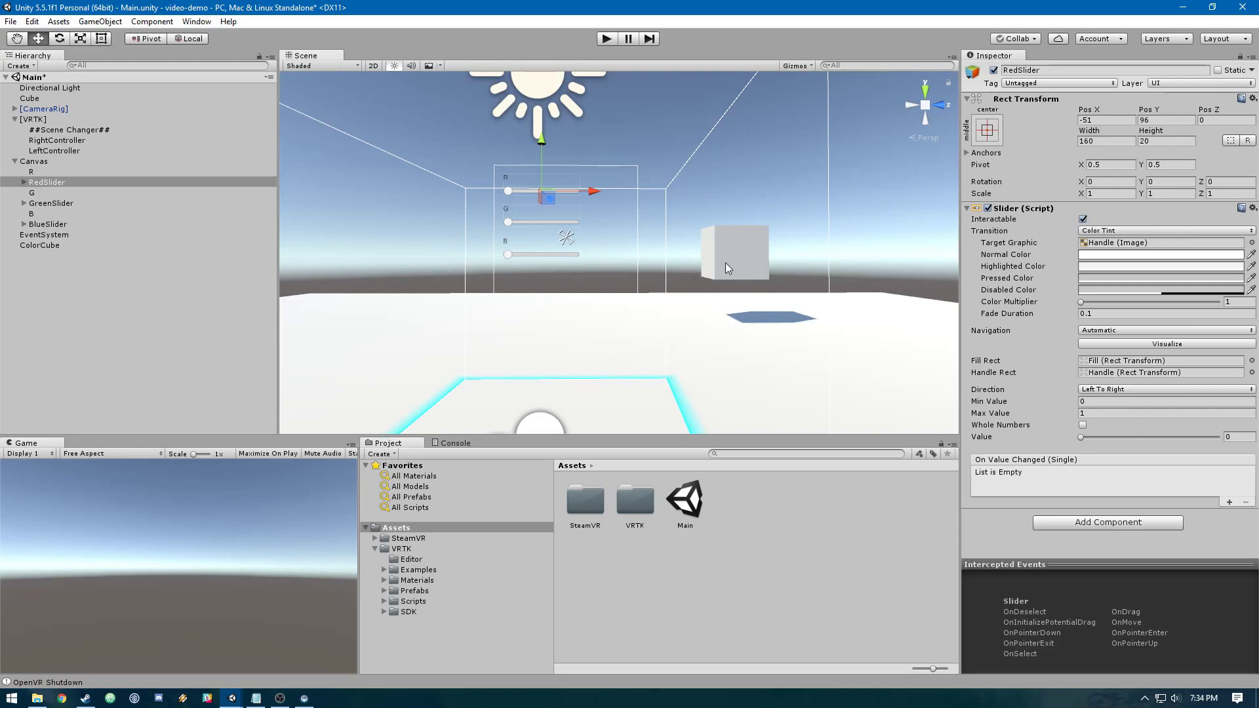
pyautogui.rightClick(770, 507)
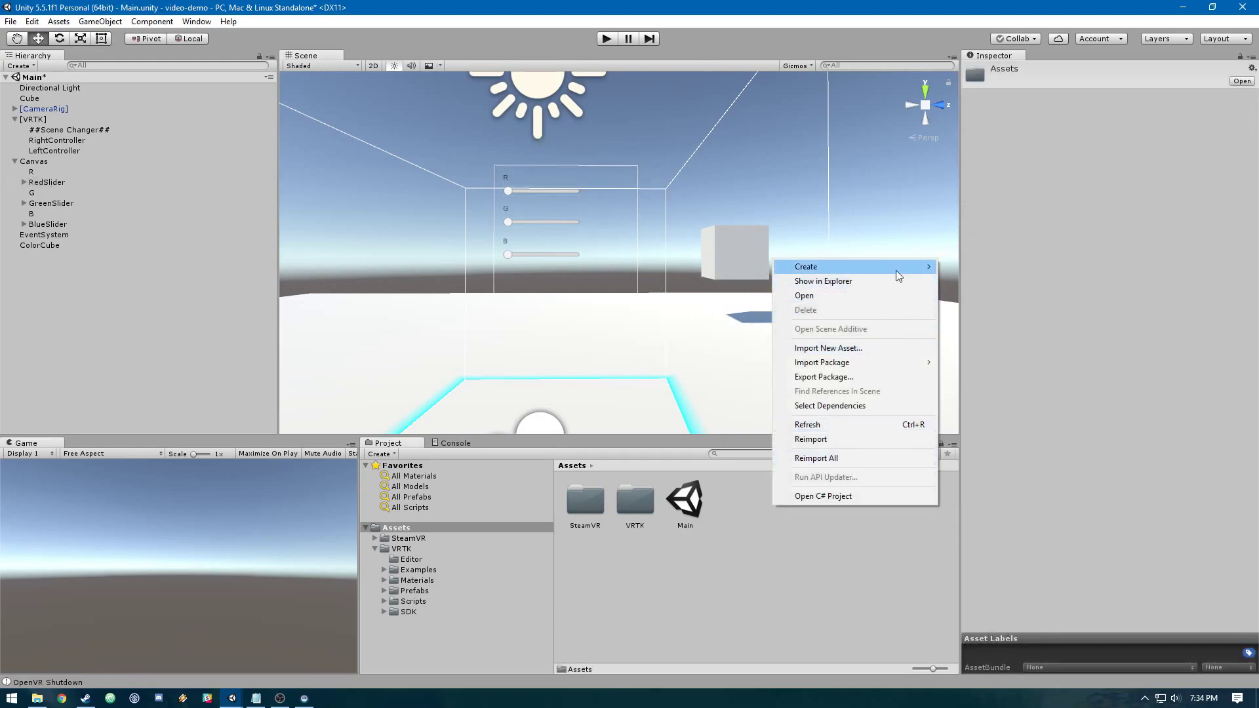
pyautogui.moveTo(903, 269)
pyautogui.click(970, 286)
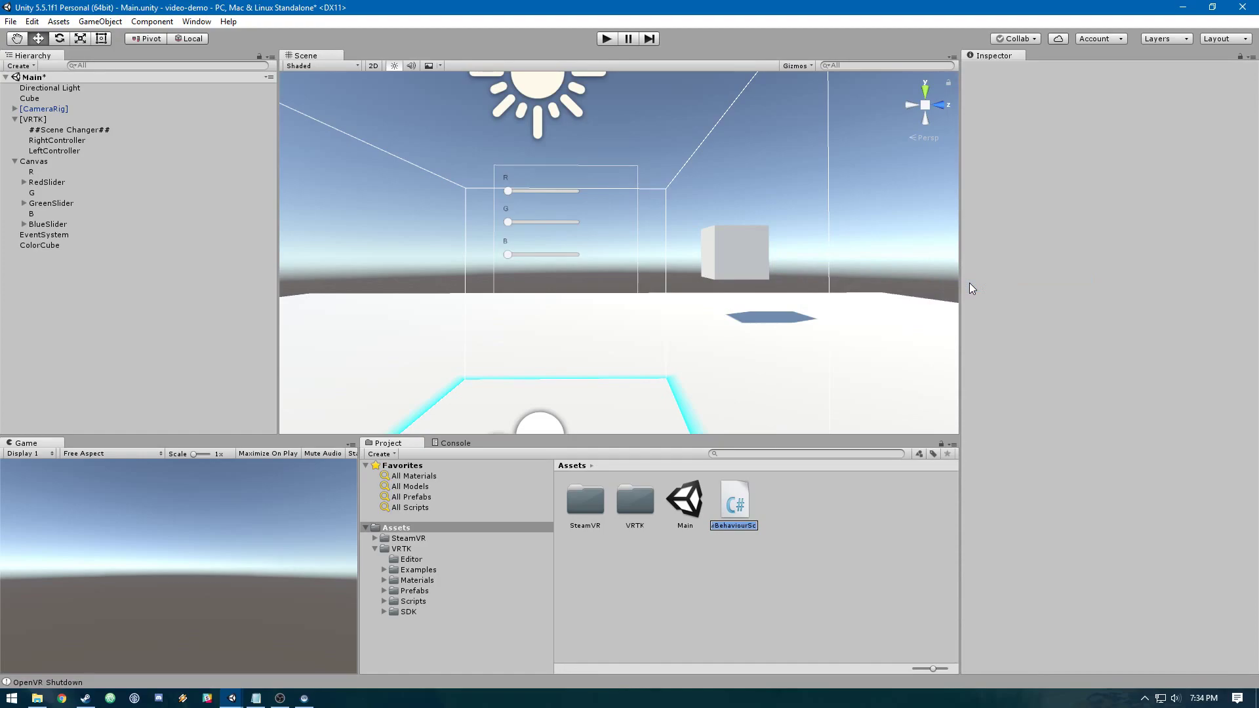
pyautogui.write('ColorSlider')
pyautogui.press('Return')
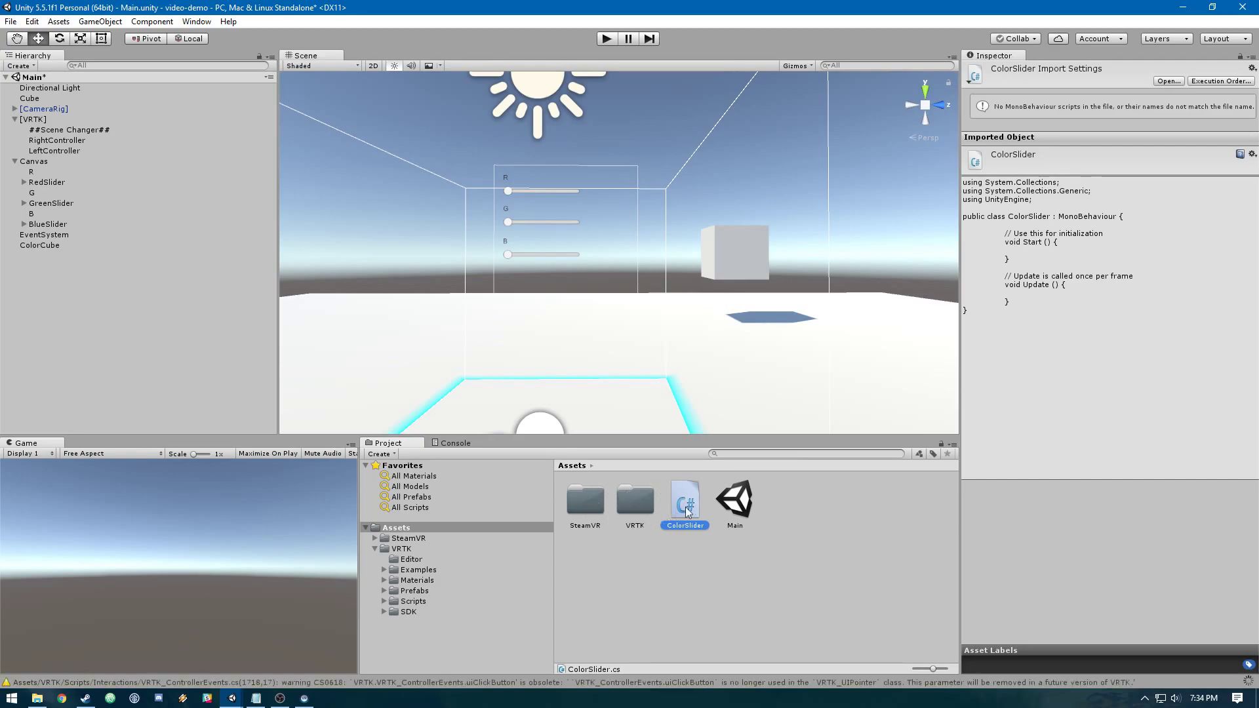
pyautogui.moveTo(32, 271); pyautogui.dragTo(74, 249)
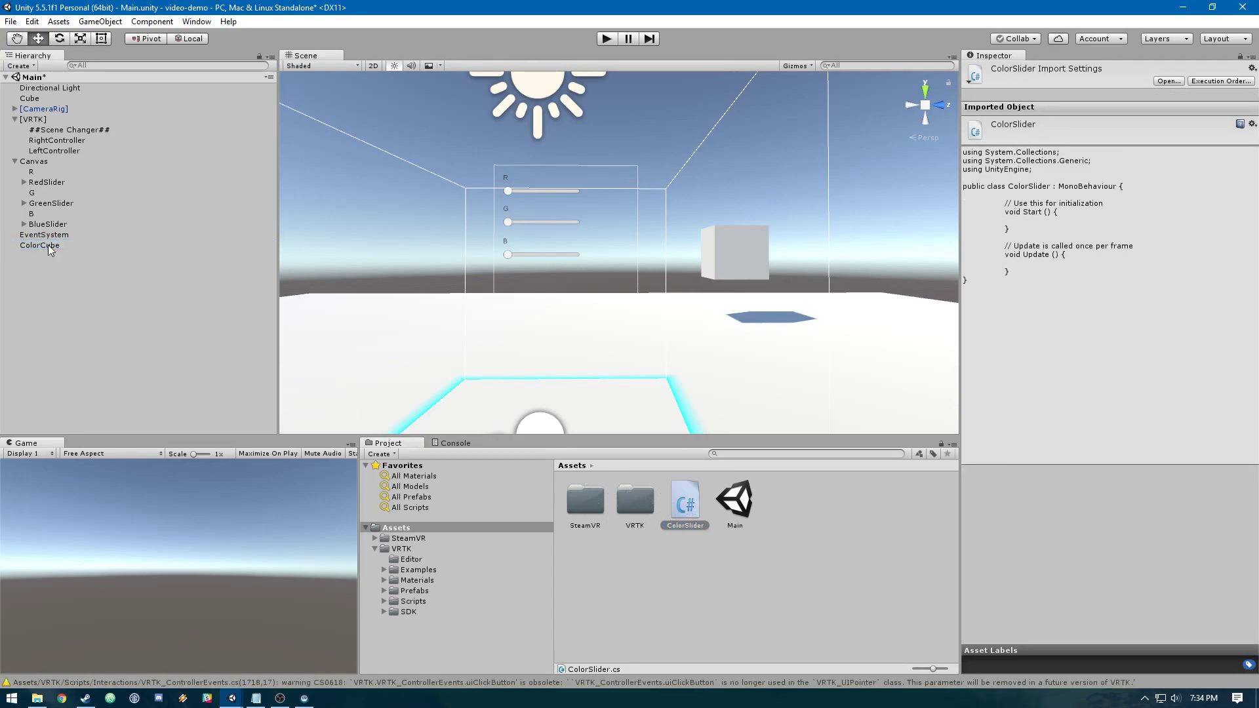
pyautogui.doubleClick(686, 503)
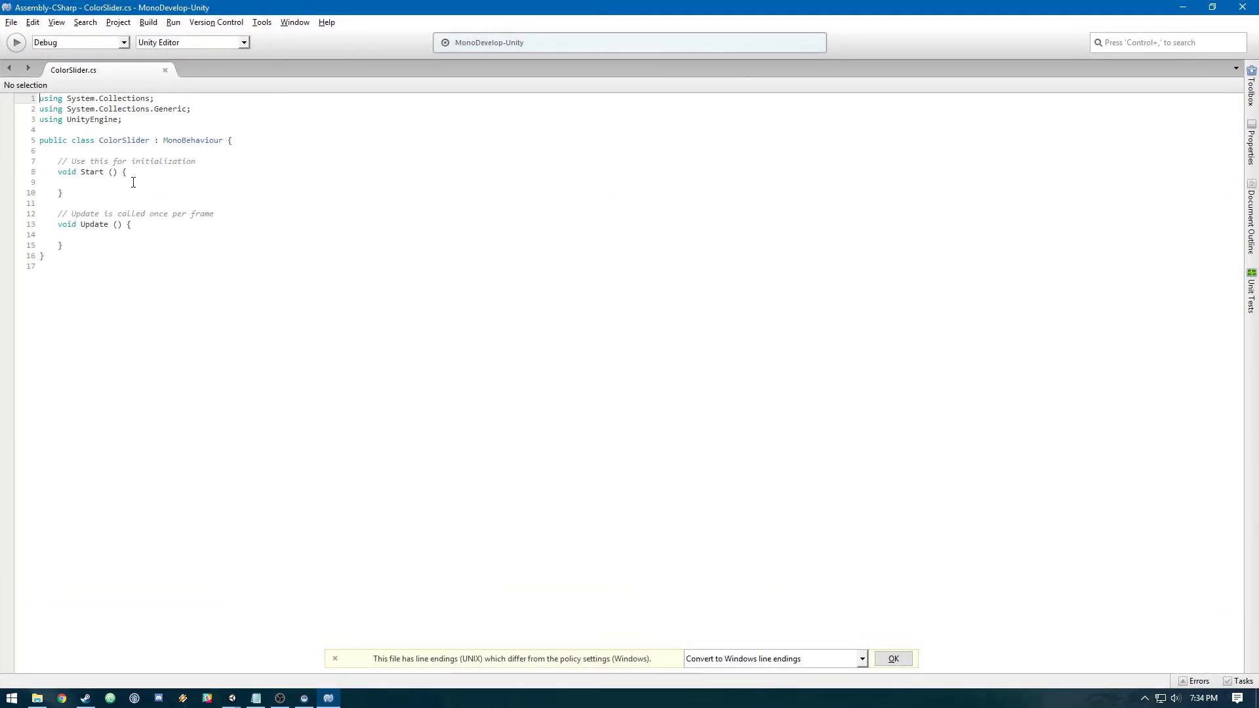
# Step: Declare public float fields for red, green and blue in the ColorSlider class
pyautogui.click(169, 160)
pyautogui.click(216, 152)
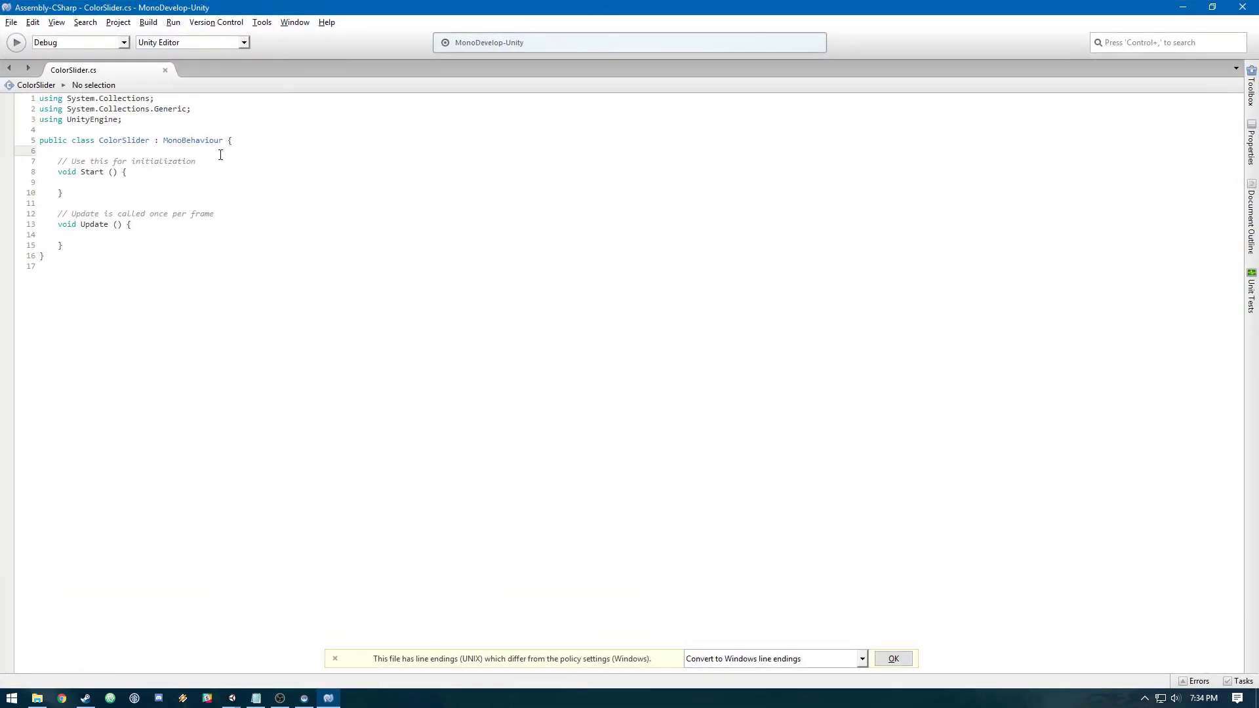
pyautogui.press('Return')
pyautogui.press('Return')
pyautogui.press('Up')
pyautogui.write('public')
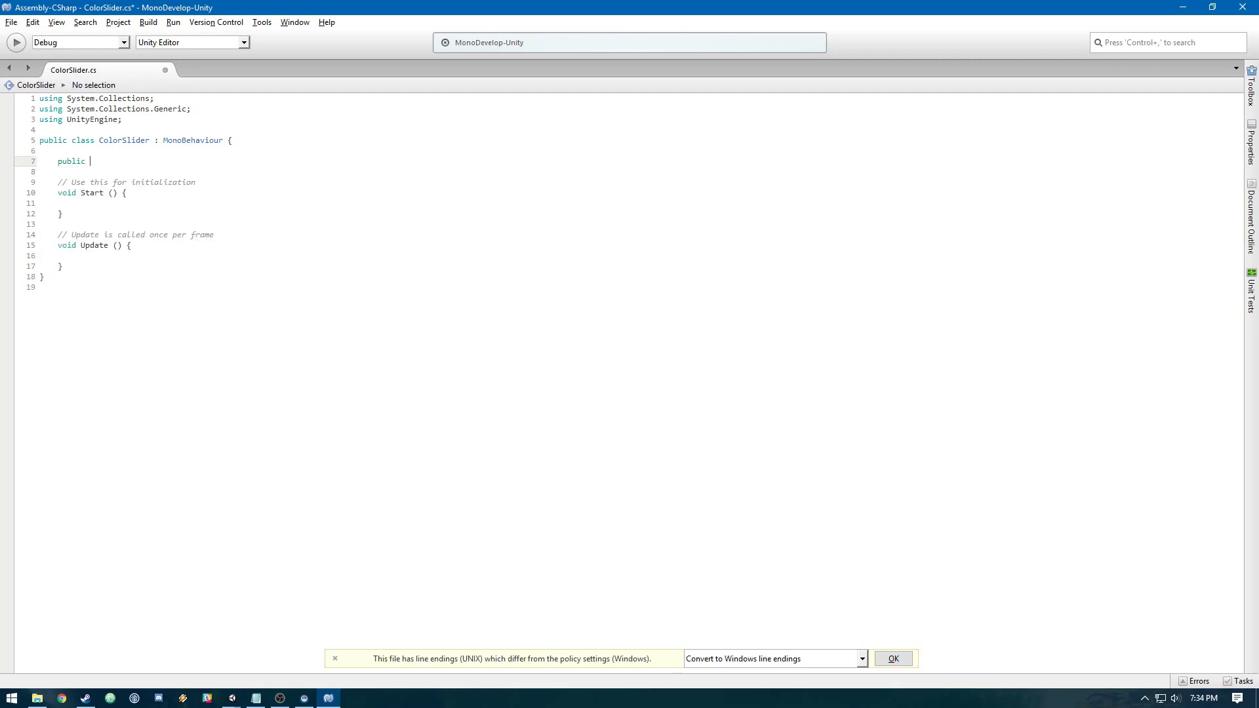
pyautogui.write(' float')
# Step: Write a RedChanged(float value) method that sets red to value and calls SetColor()
pyautogui.click(167, 269)
pyautogui.press('Return')
pyautogui.press('Return')
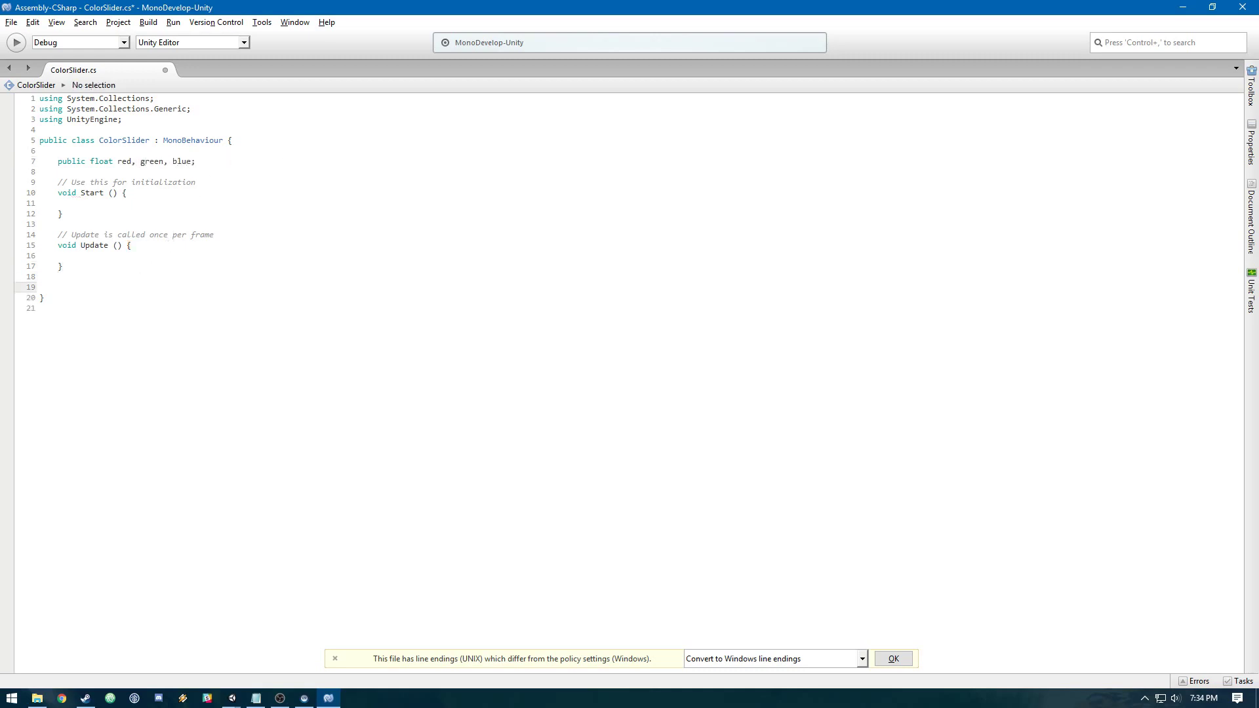
pyautogui.write('public void')
pyautogui.write('RedChanged(float value) {')
pyautogui.press('Return')
pyautogui.press('Left')
pyautogui.press('Return')
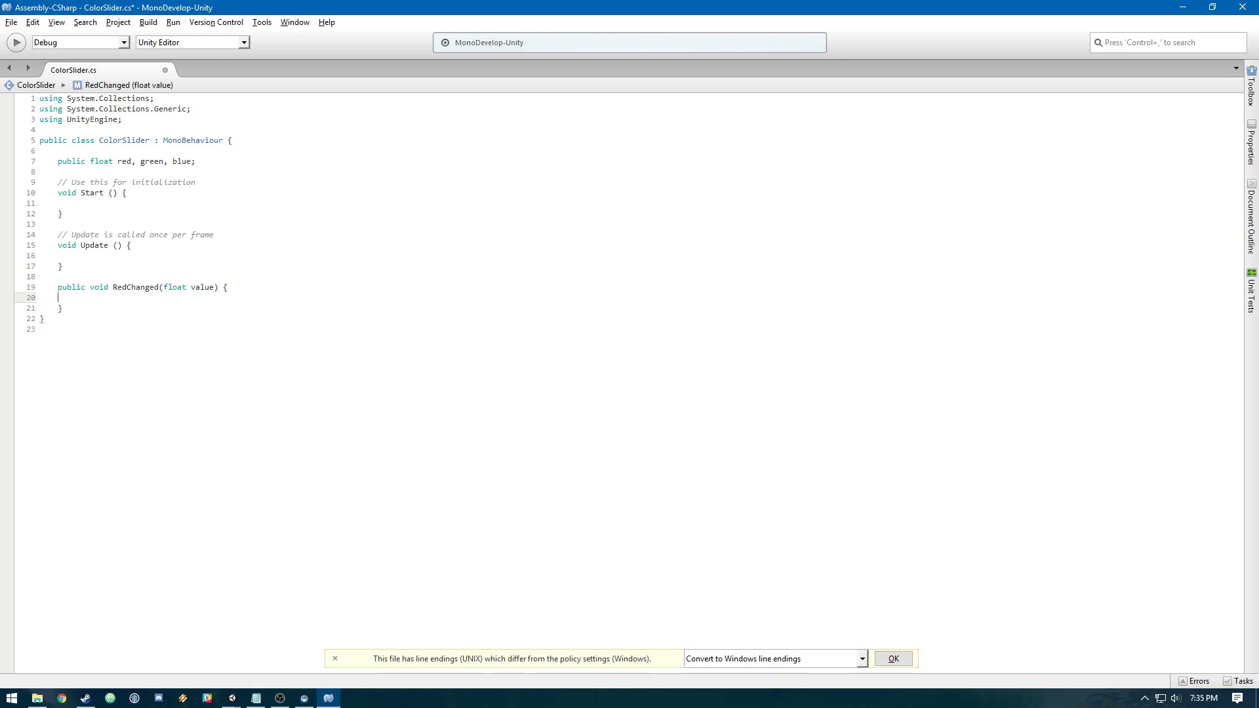
pyautogui.write('this.red')
pyautogui.write('= value;')
pyautogui.press('Return')
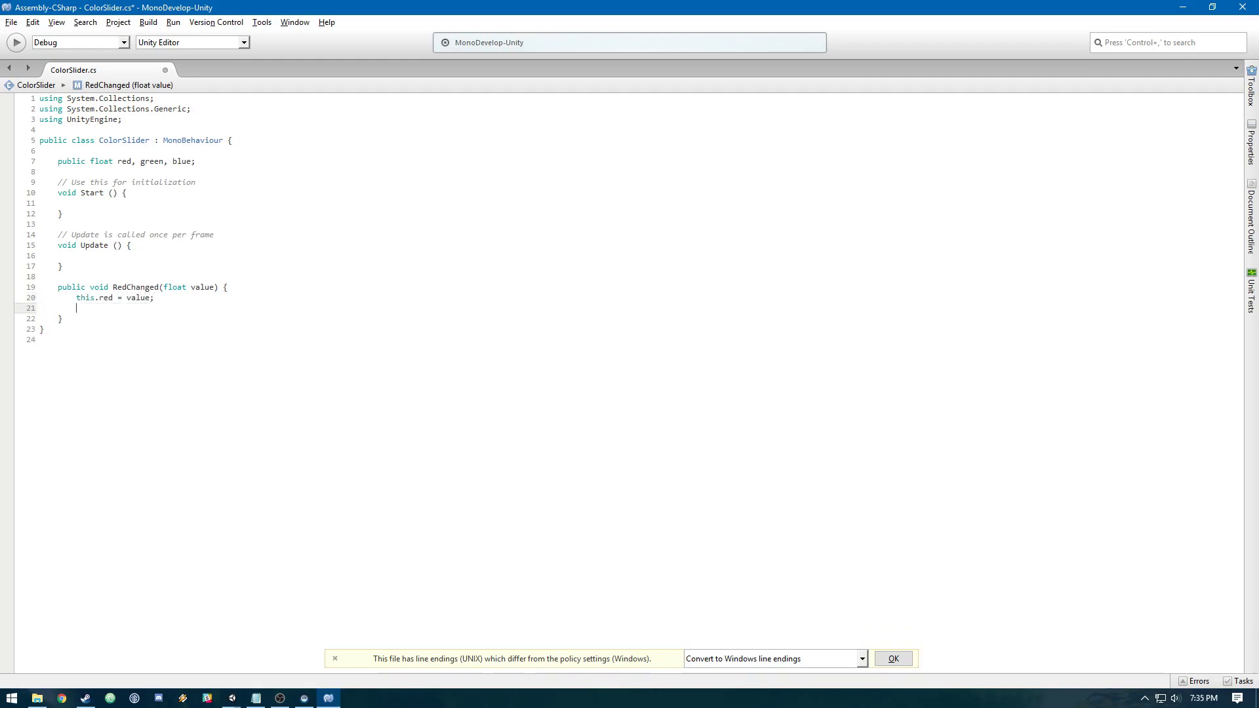
pyautogui.write('SetColor ();')
# Step: Copy RedChanged into a GreenChanged method that assigns green
pyautogui.moveTo(78, 323); pyautogui.dragTo(125, 276)
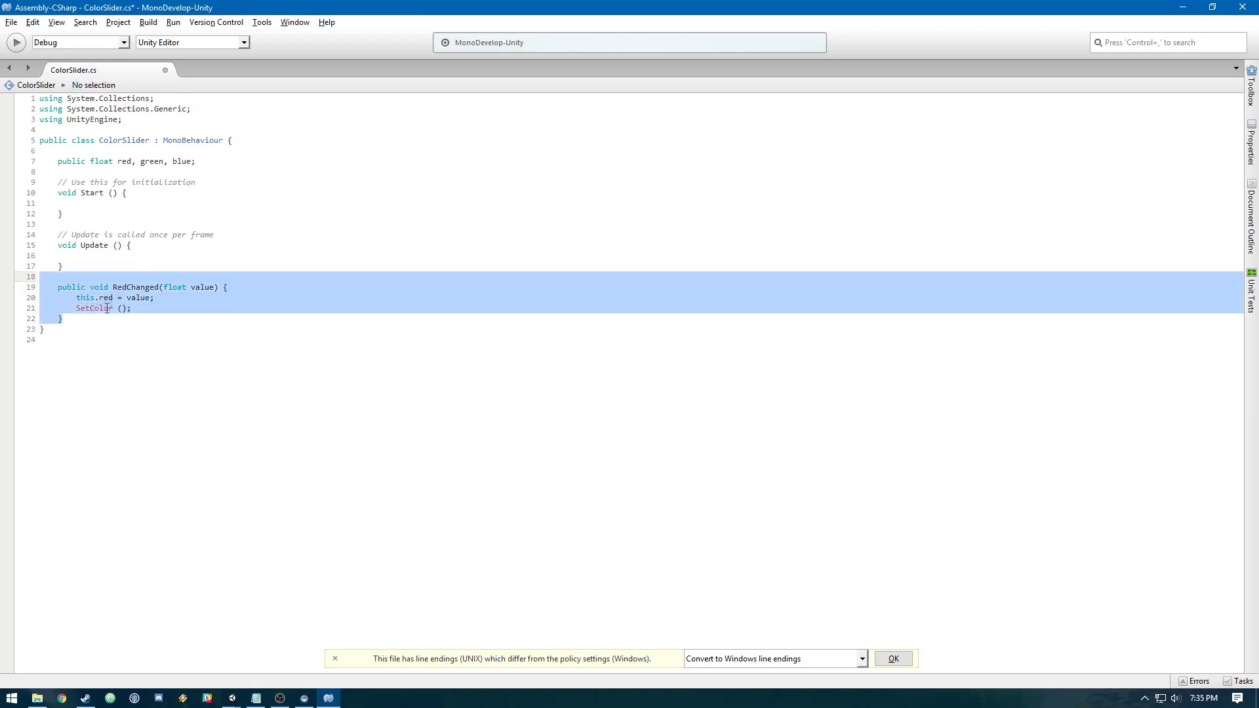
pyautogui.hotkey('ctrl', 'c')
pyautogui.hotkey('ctrl', 'v')
pyautogui.hotkey('ctrl', 'v')
pyautogui.hotkey('ctrl', 'v')
pyautogui.click(125, 330)
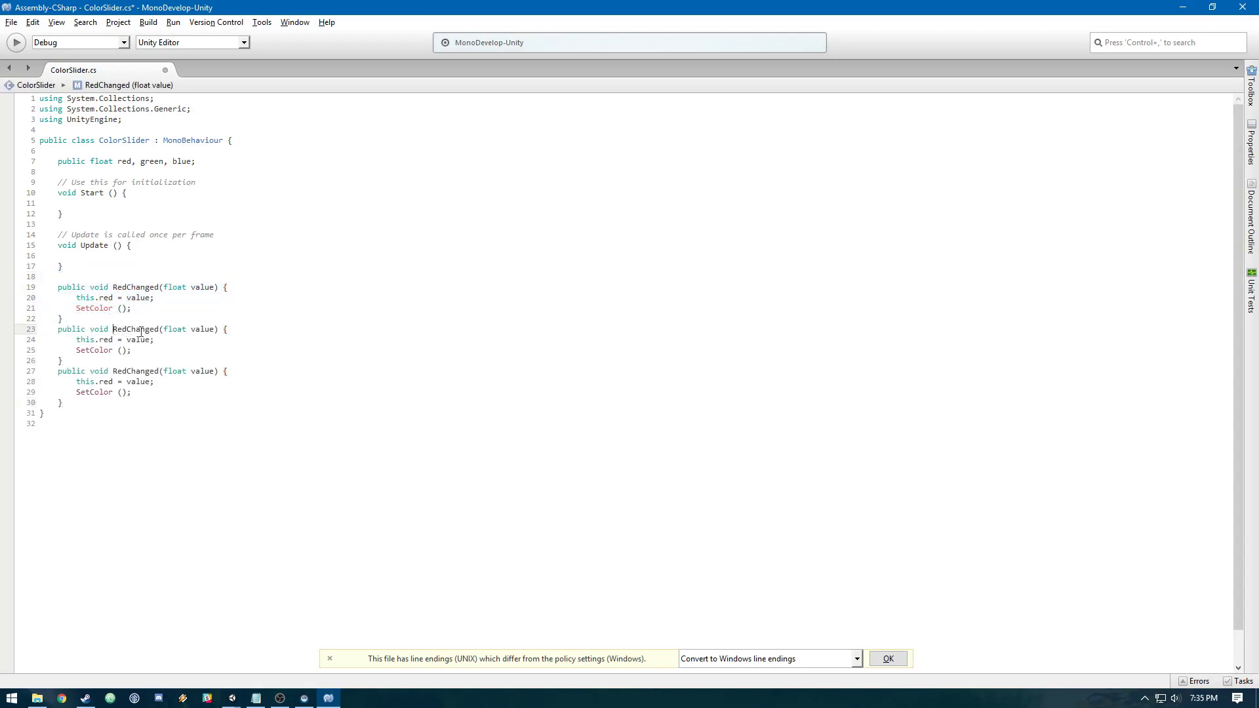
pyautogui.press('Delete')
pyautogui.press('Delete')
pyautogui.press('Delete')
pyautogui.write('Green')
pyautogui.doubleClick(101, 342)
pyautogui.write('gr')
pyautogui.press('Return')
pyautogui.click(157, 288)
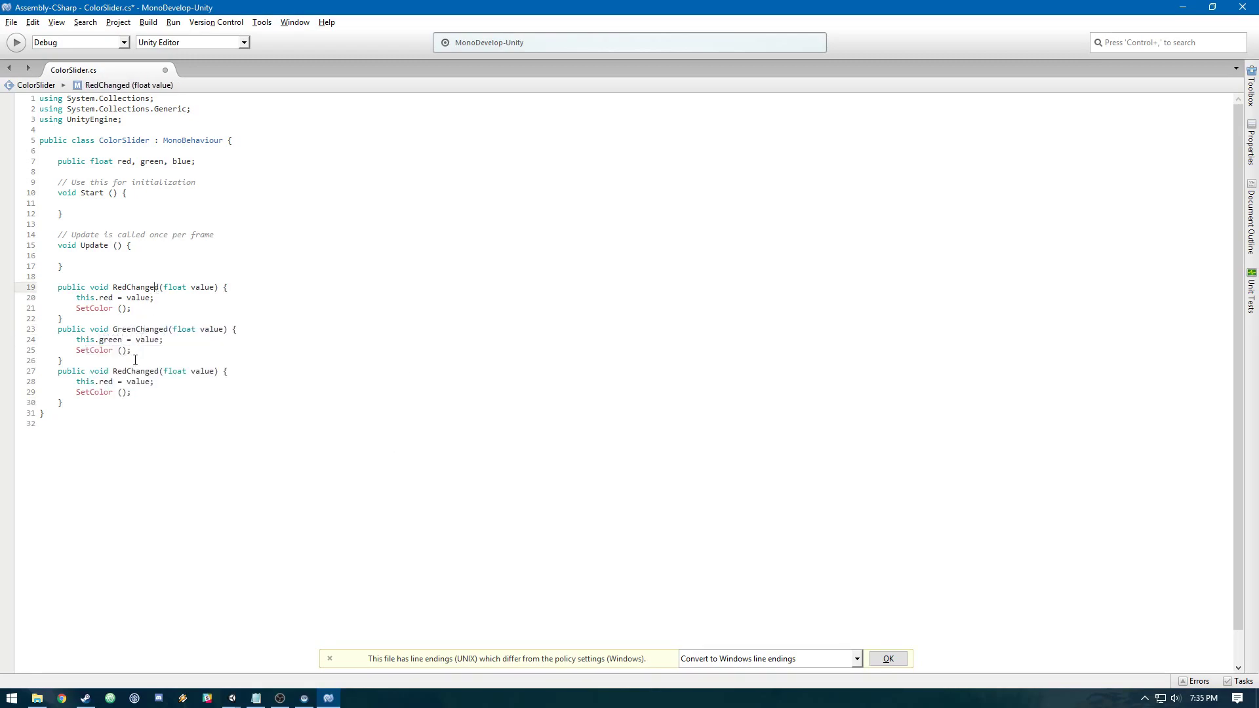
# Step: Turn the second copy into a BlueChanged method that assigns blue
pyautogui.click(118, 371)
pyautogui.press('Delete')
pyautogui.press('Delete')
pyautogui.press('Delete')
pyautogui.write('Blu')
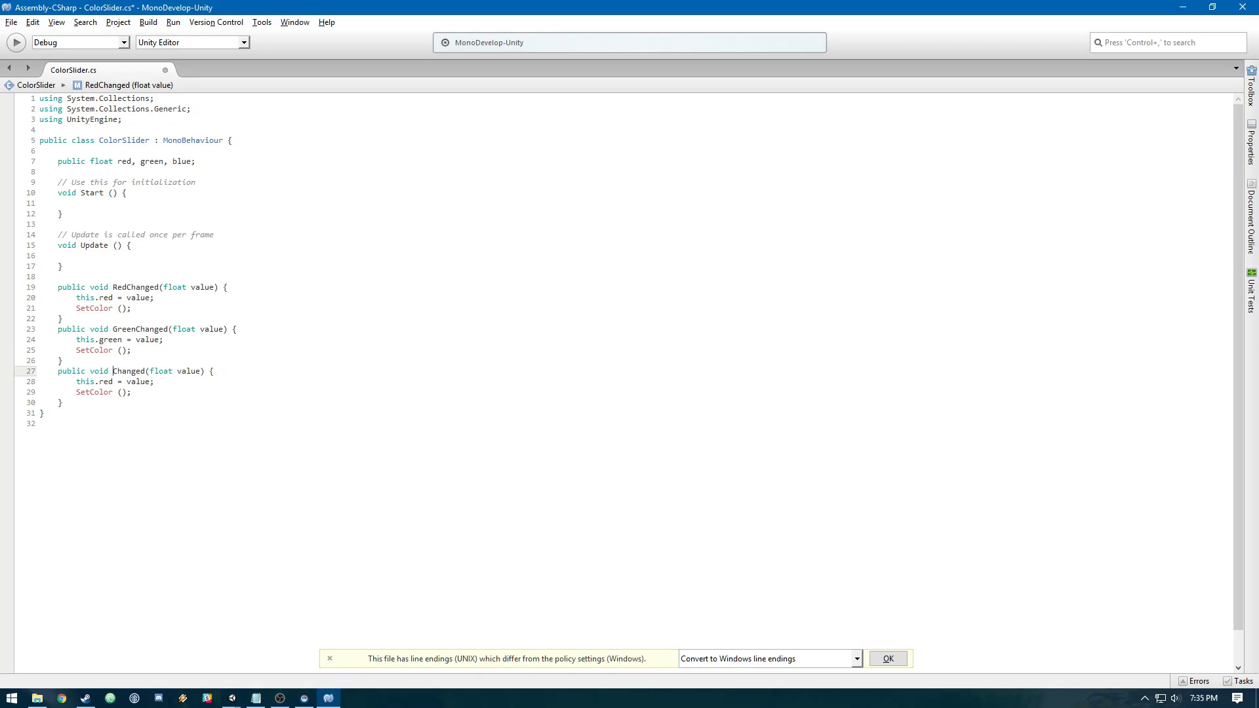
pyautogui.write('e')
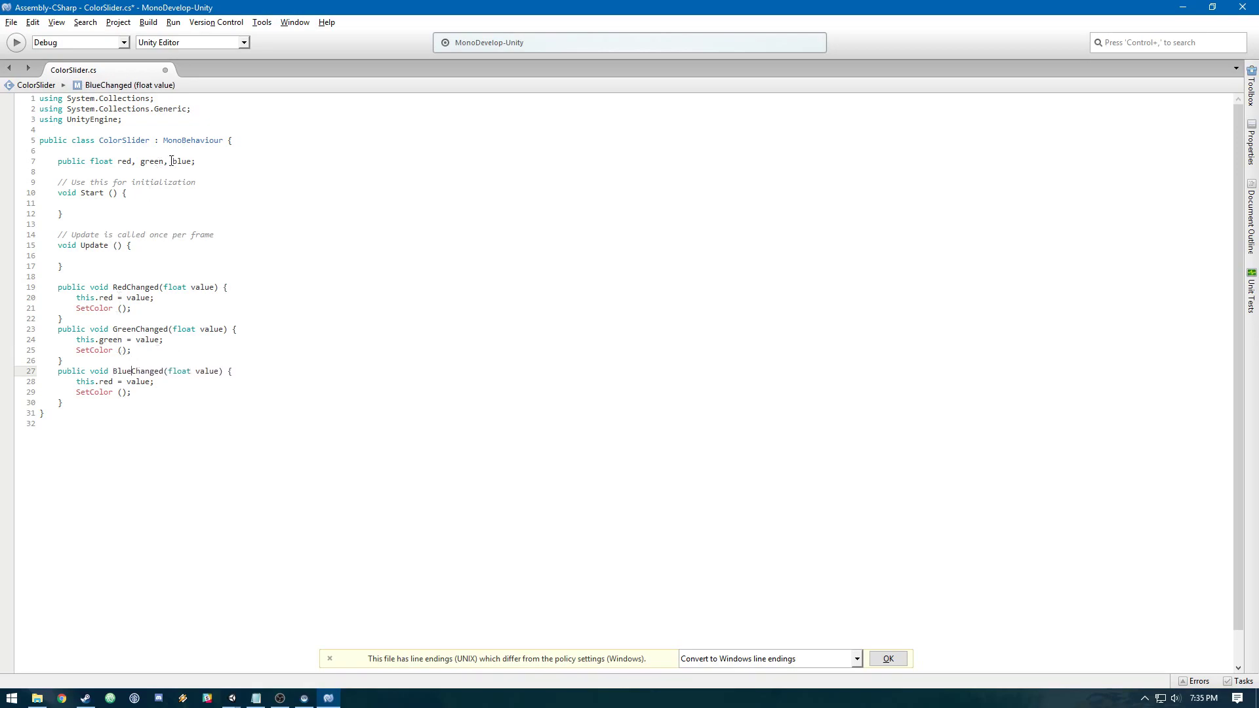
pyautogui.doubleClick(177, 161)
pyautogui.doubleClick(105, 381)
pyautogui.hotkey('ctrl', 'v')
# Step: Add SetColor() setting GetComponent<Renderer>().material.color to new Color(red, green, blue)
pyautogui.click(105, 402)
pyautogui.press('Return')
pyautogui.press('Return')
pyautogui.write('pu')
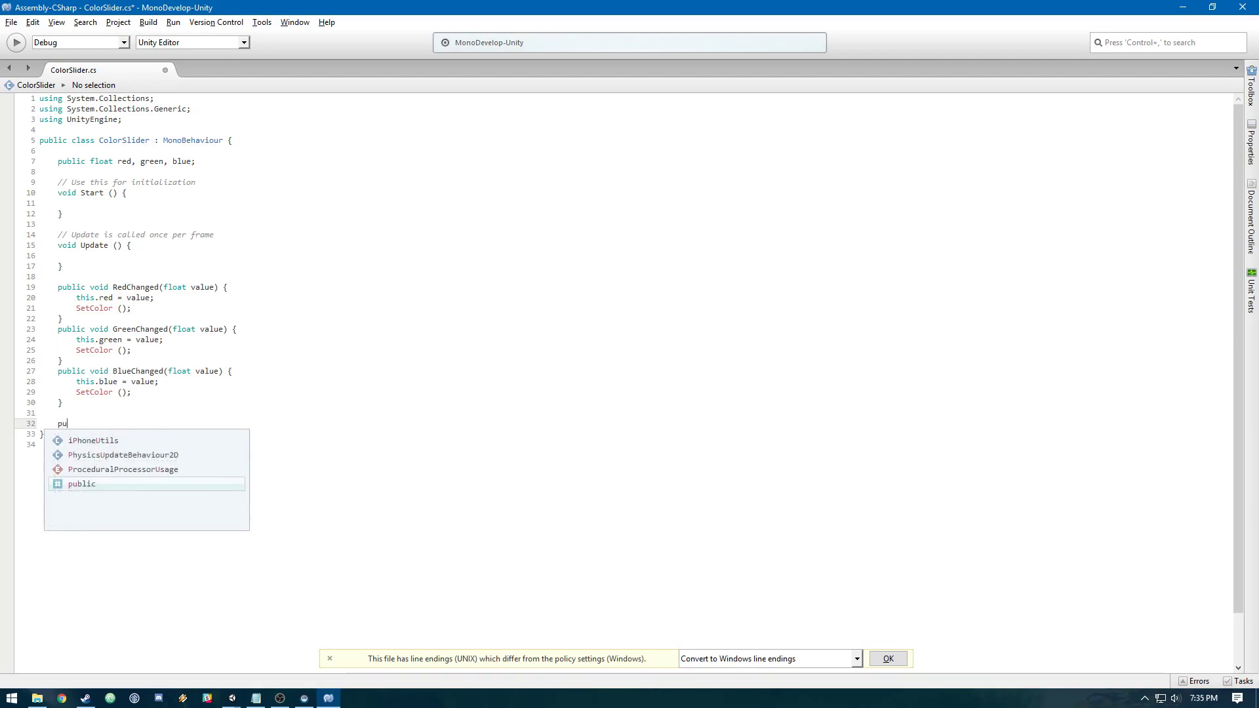
pyautogui.write('blic void SetC')
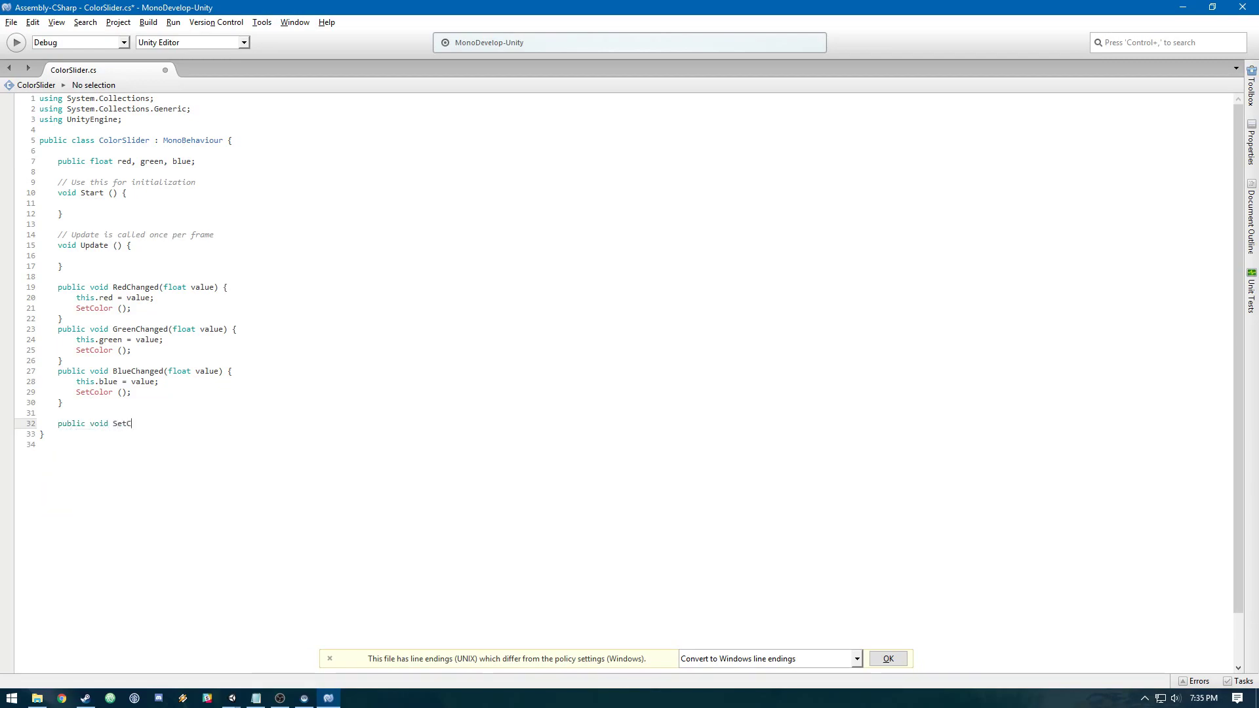
pyautogui.write('olor() {')
pyautogui.press('Return')
pyautogui.press('Return')
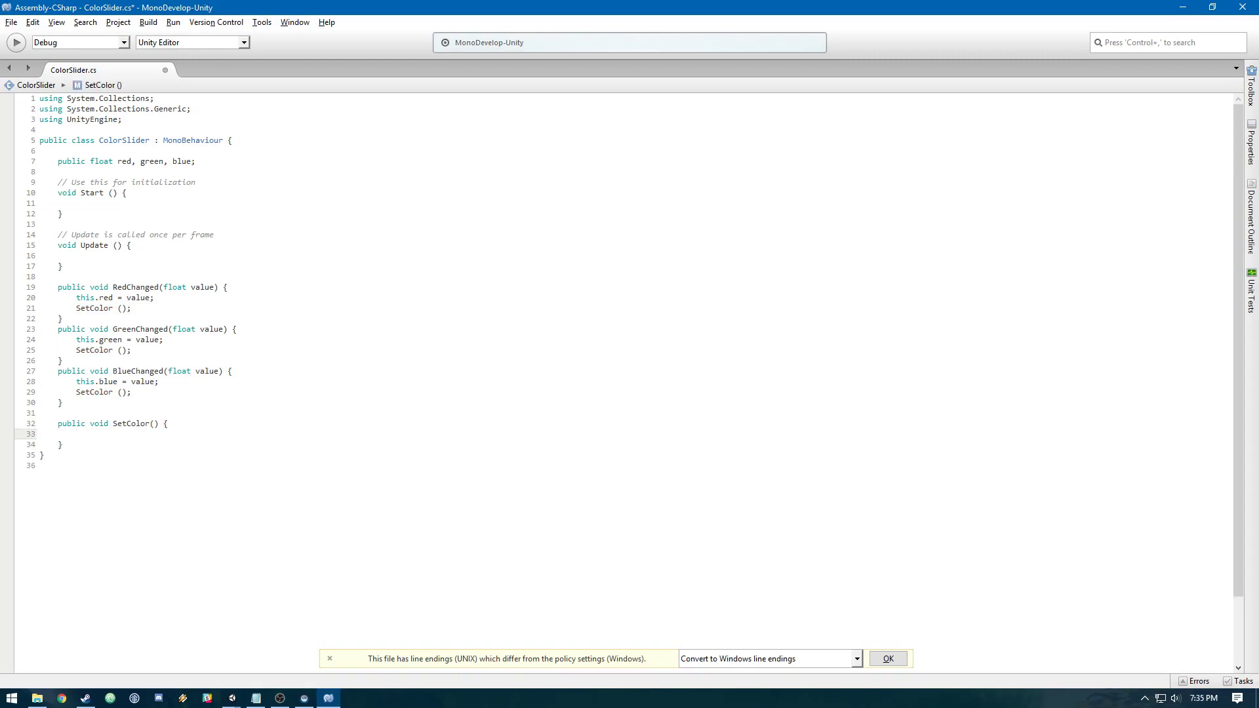
pyautogui.write('GetCom')
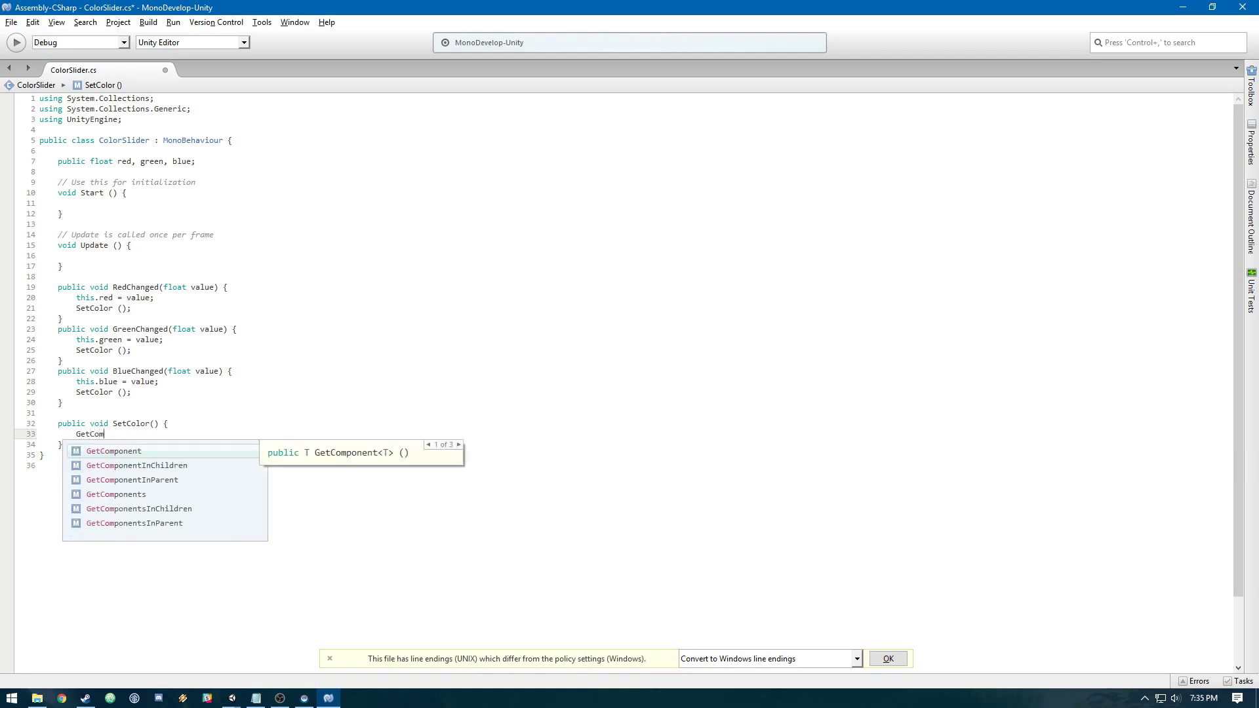
pyautogui.write('ponent<Render')
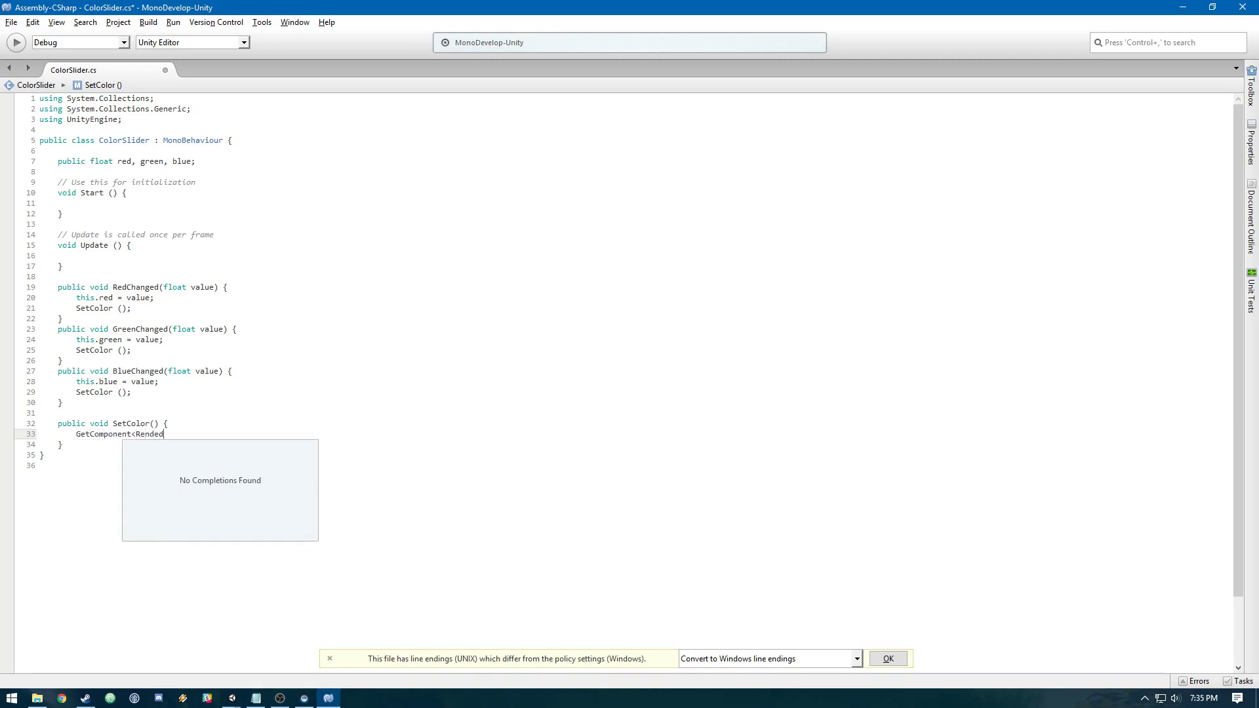
pyautogui.press('Return')
pyautogui.write('>(')
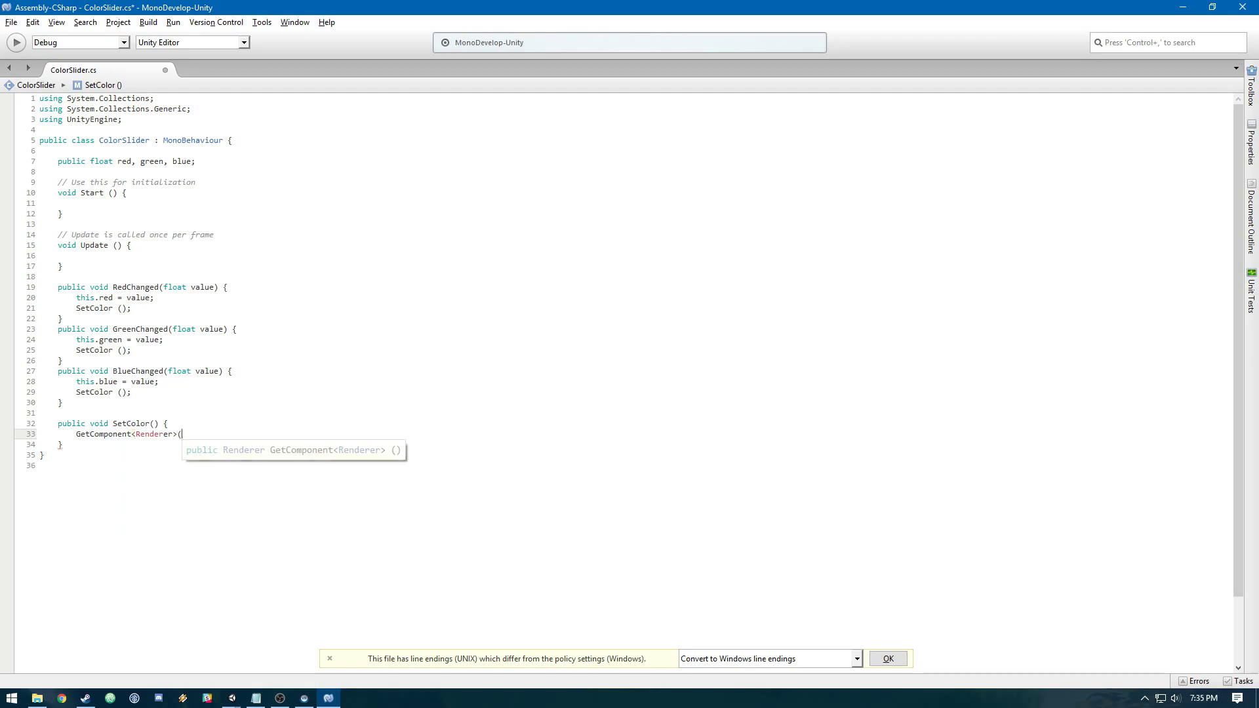
pyautogui.write(')/.')
pyautogui.press('BackSpace')
pyautogui.press('BackSpace')
pyautogui.write('.')
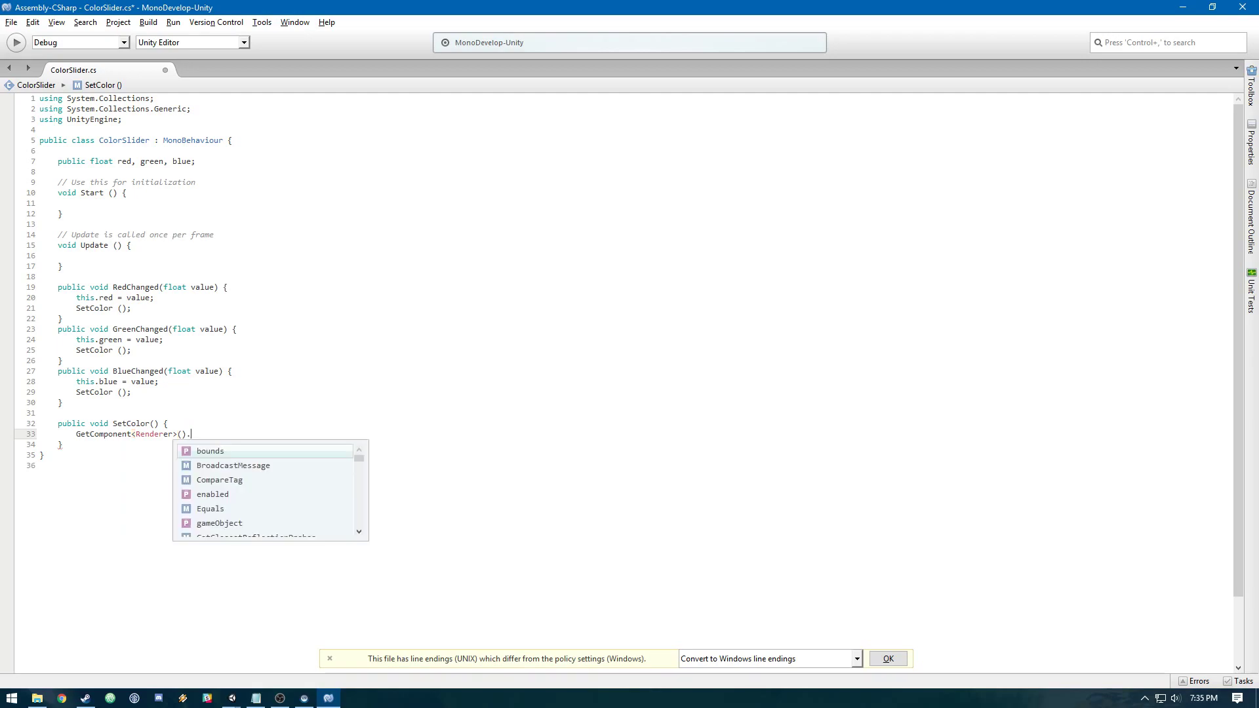
pyautogui.write('material.color = ')
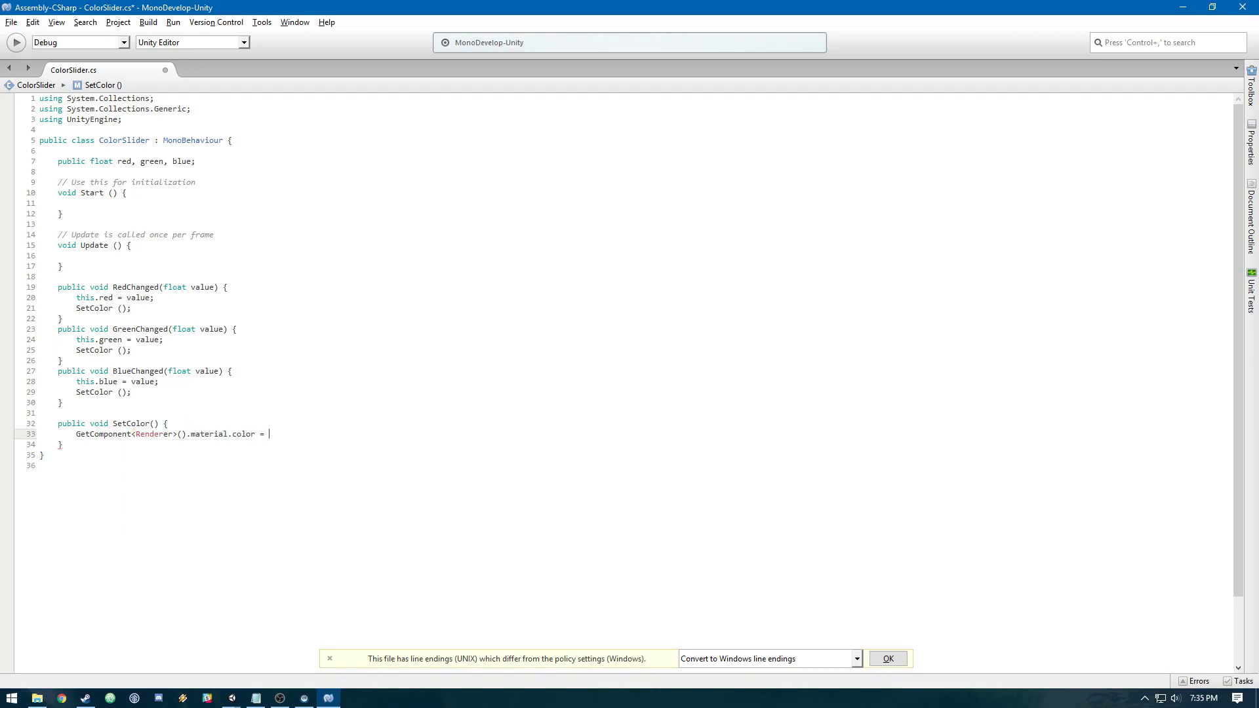
pyautogui.write('new Color();')
pyautogui.write('red')
pyautogui.write(' .CompareTo')
pyautogui.press('BackSpace')
pyautogui.press('BackSpace')
pyautogui.press('BackSpace')
pyautogui.press('BackSpace')
pyautogui.press('BackSpace')
pyautogui.press('BackSpace')
pyautogui.press('BackSpace')
pyautogui.press('BackSpace')
pyautogui.press('BackSpace')
pyautogui.press('BackSpace')
pyautogui.write(', green, blue')
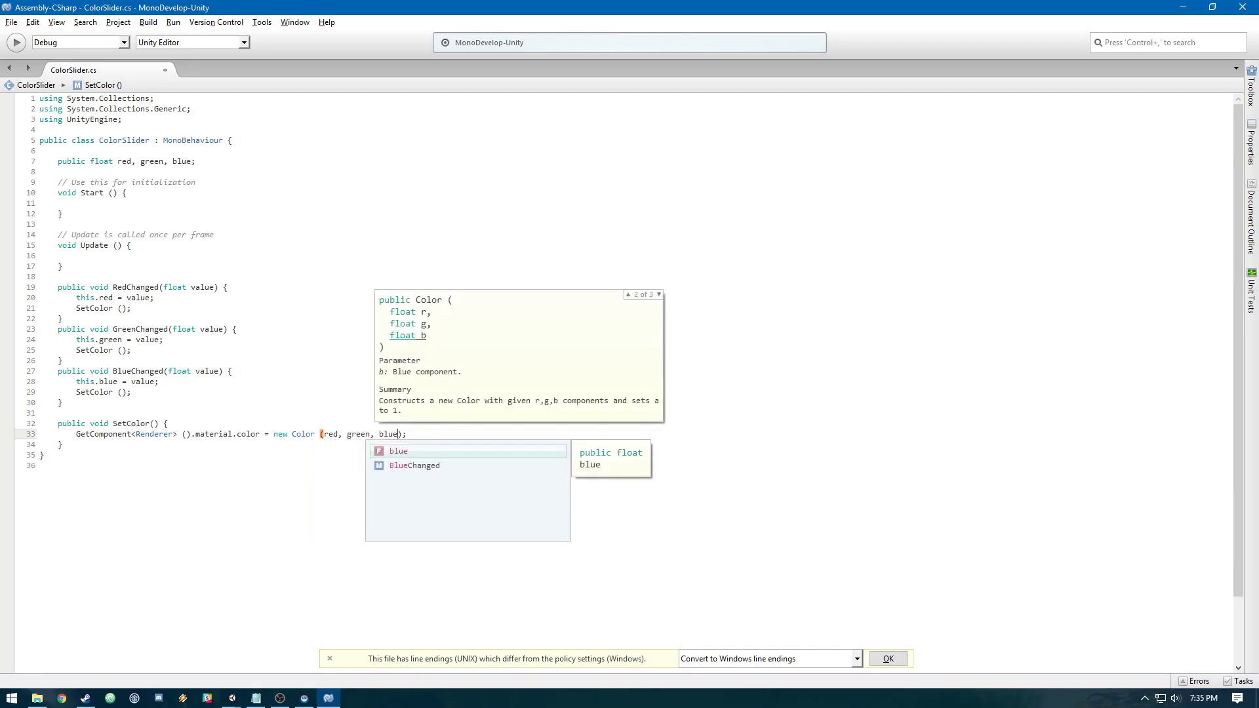
pyautogui.click(291, 217)
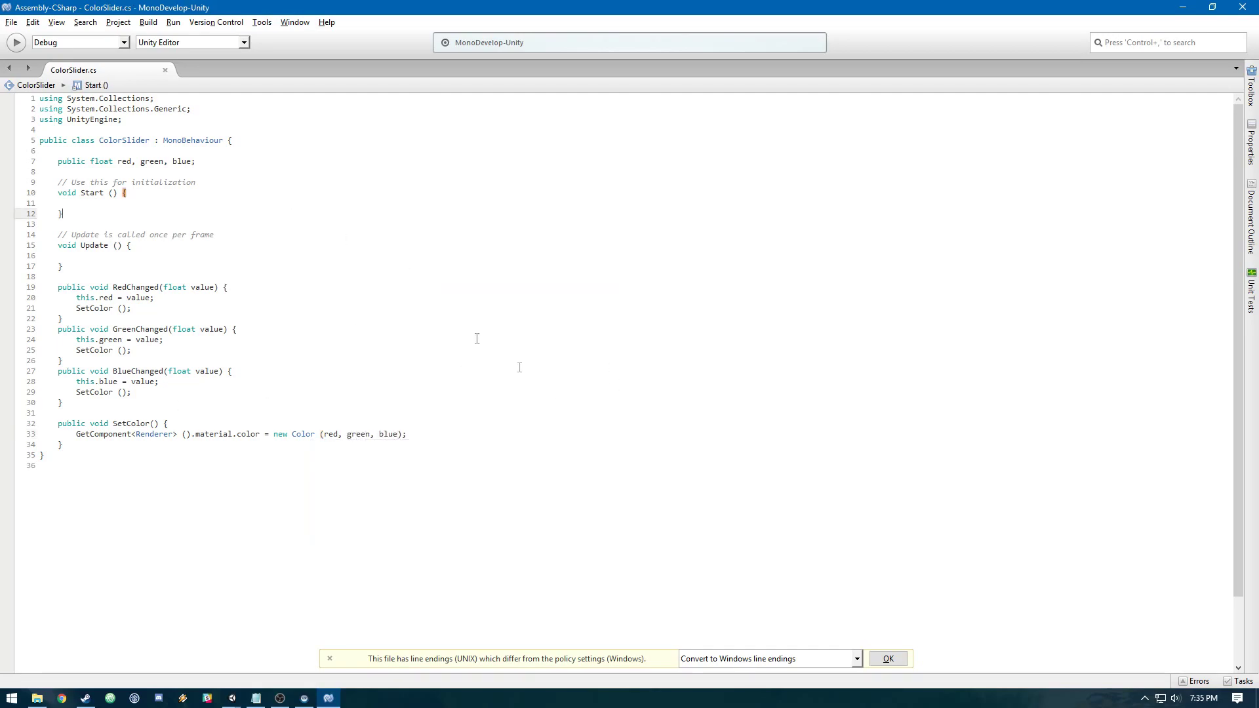
# Step: Convert the file to Windows line endings and return to the Unity editor
pyautogui.click(888, 659)
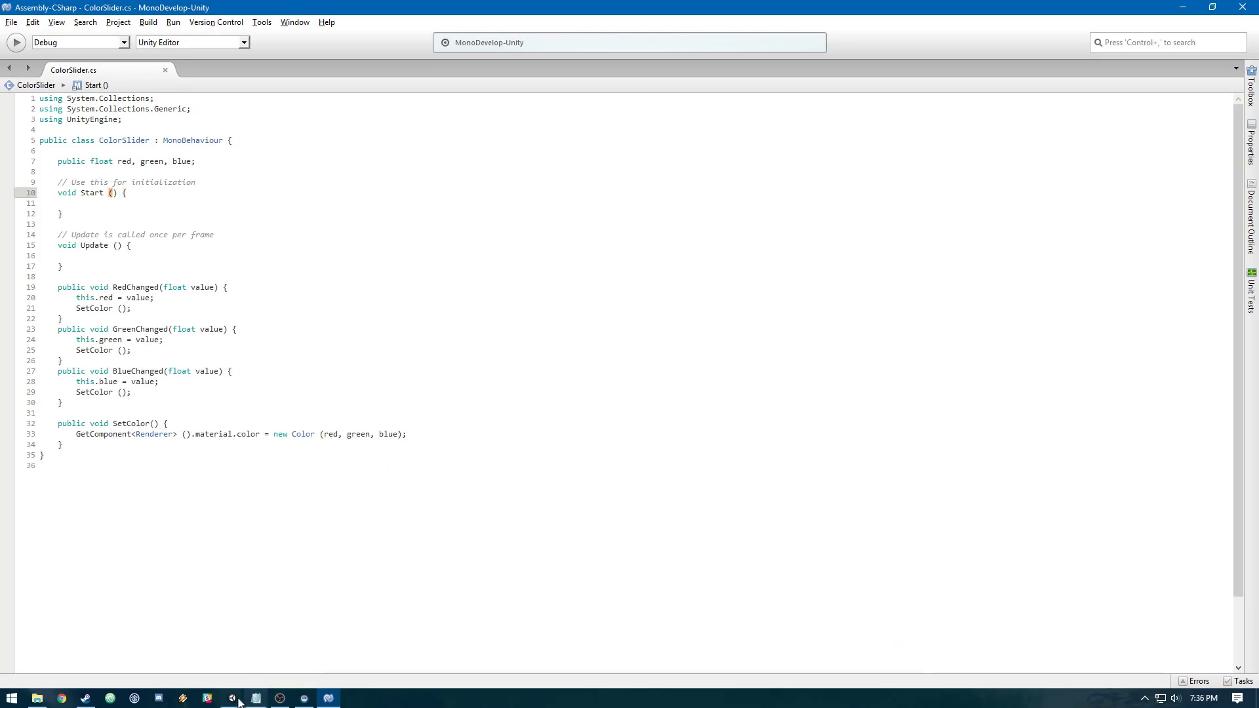
pyautogui.moveTo(261, 700)
pyautogui.click(276, 640)
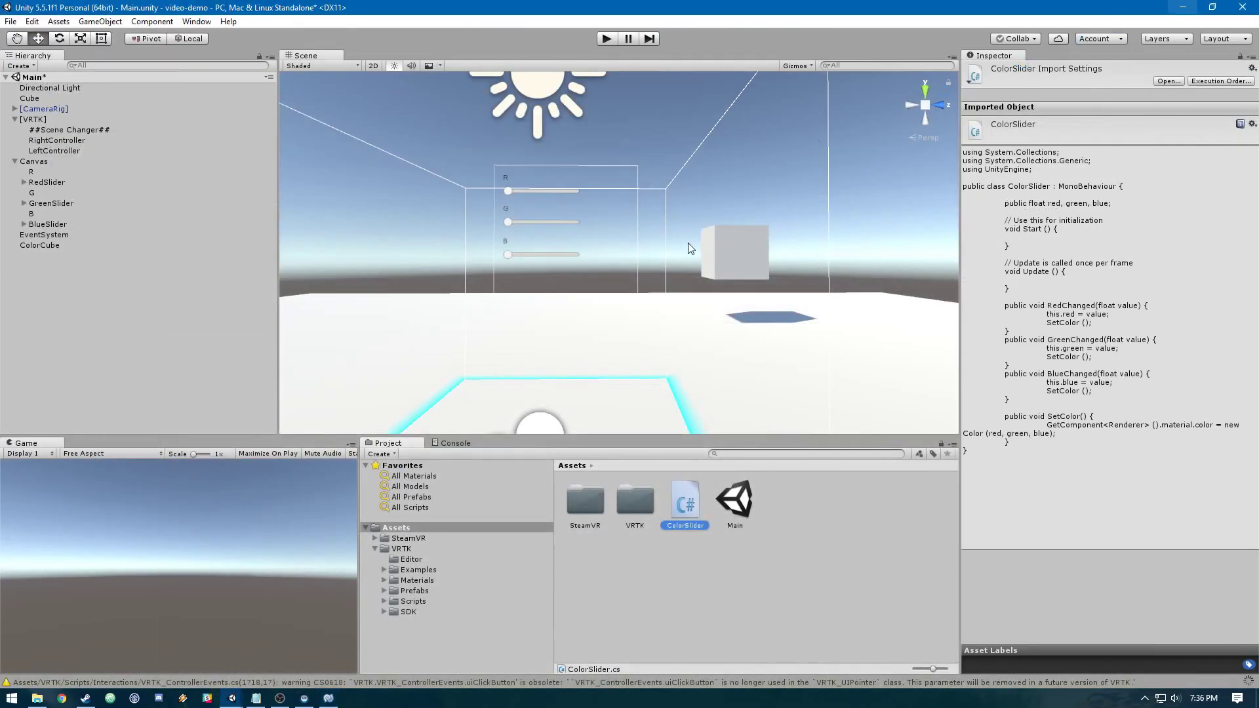
# Step: Wire RedSlider's On Value Changed to ColorCube's ColorSlider.RedChanged and save the scene
pyautogui.click(40, 244)
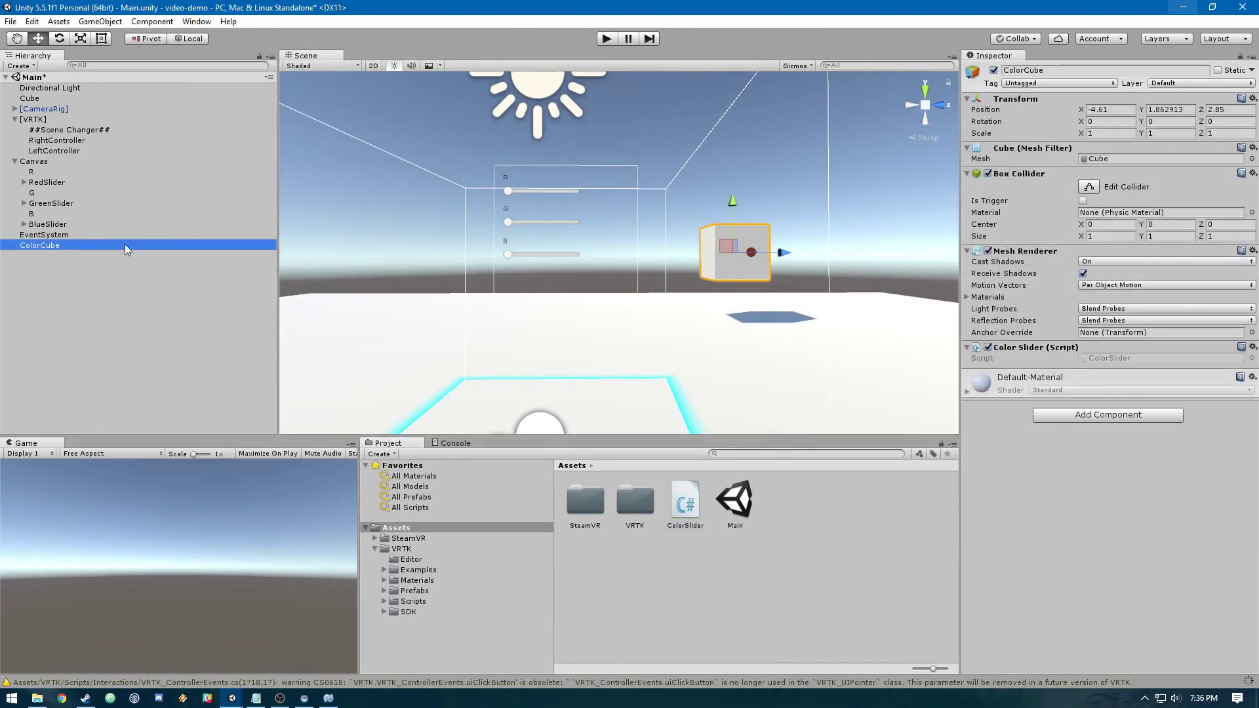
pyautogui.click(76, 182)
pyautogui.click(1228, 502)
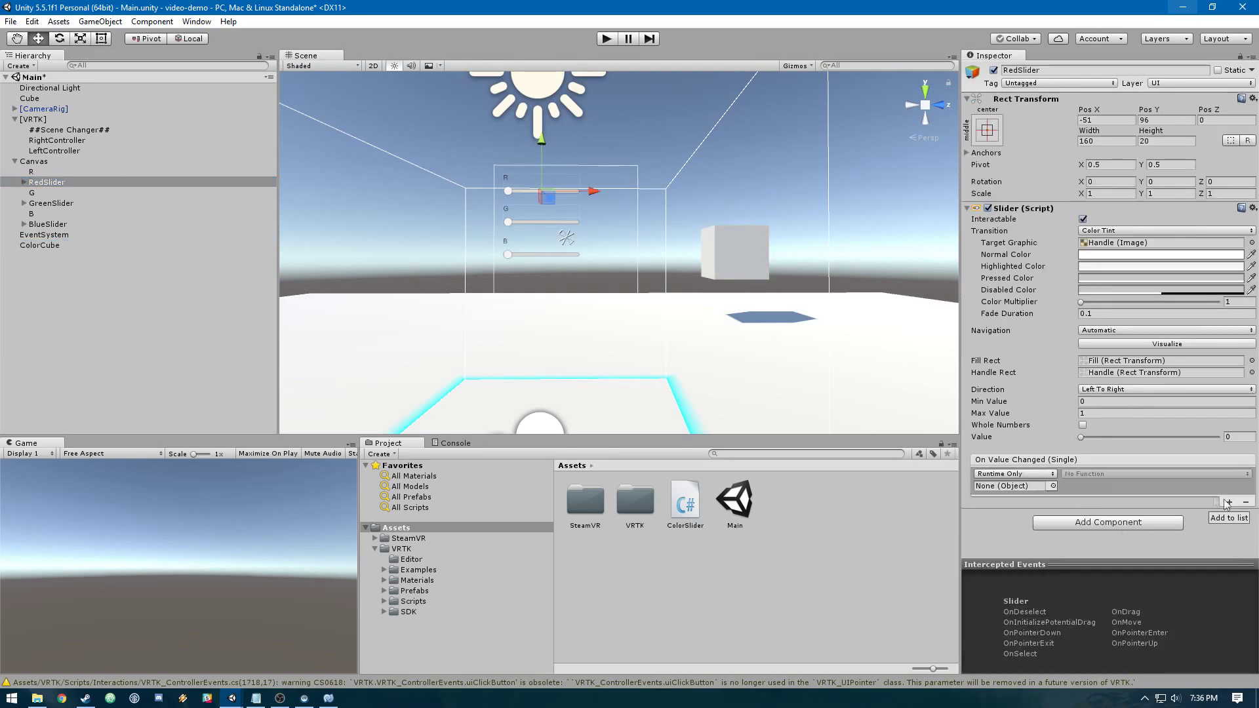
pyautogui.click(1053, 485)
pyautogui.scroll(-4, 393, 151)
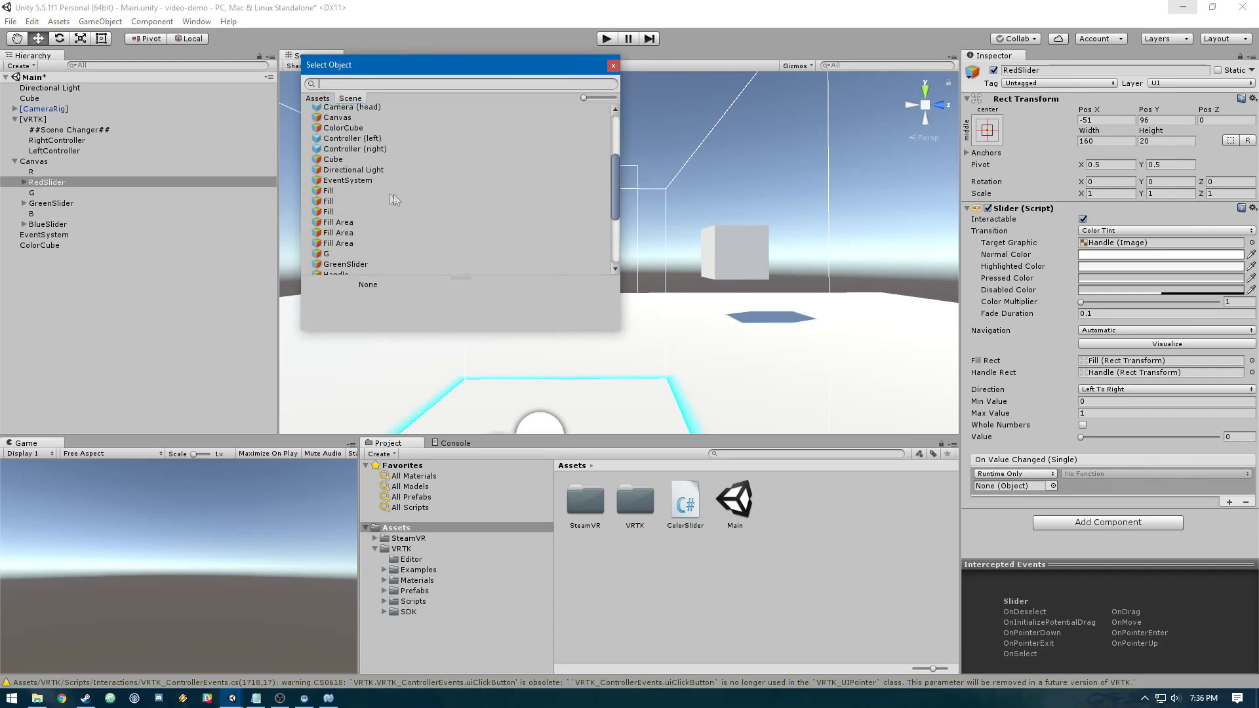
pyautogui.doubleClick(346, 135)
pyautogui.click(1095, 472)
pyautogui.moveTo(1114, 579)
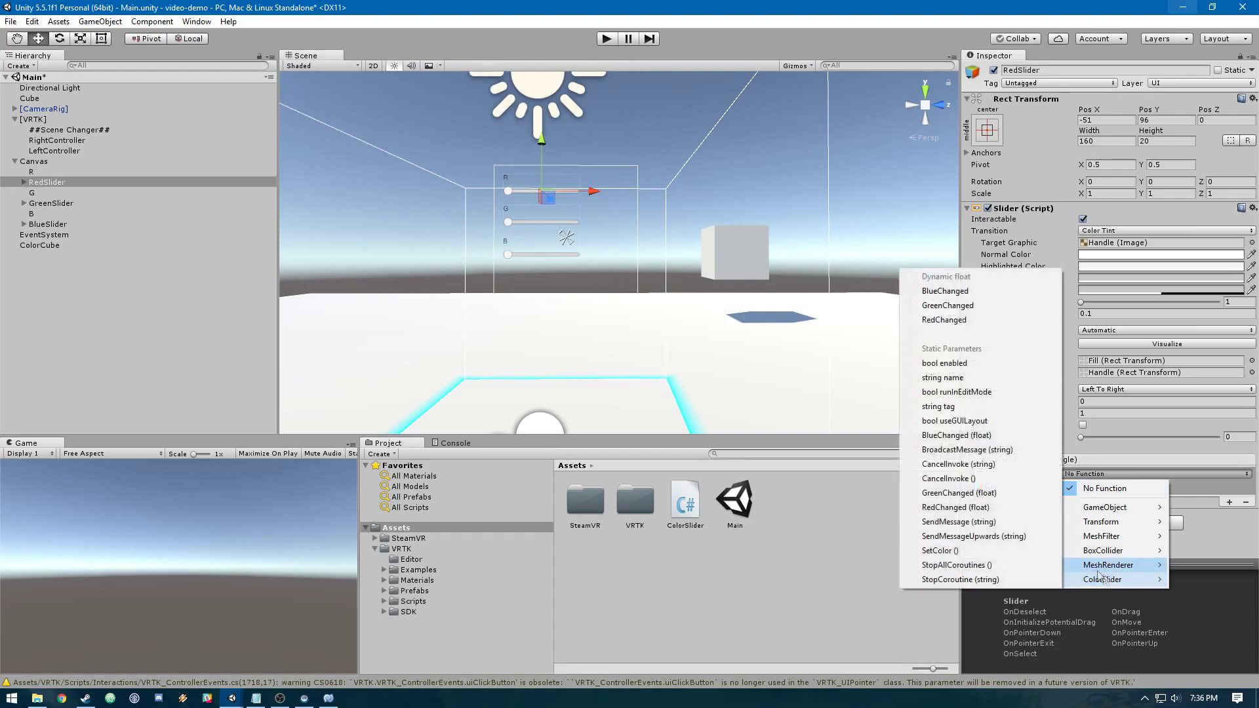
pyautogui.click(981, 321)
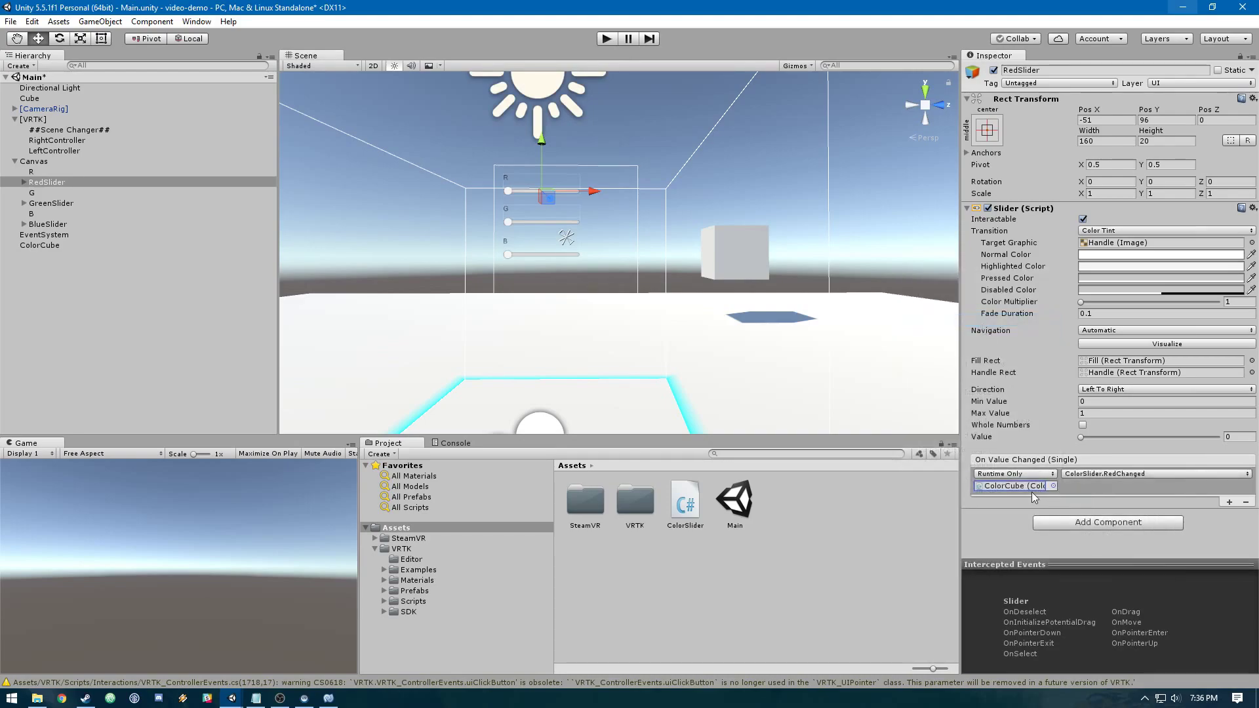
pyautogui.hotkey('ctrl', 's')
pyautogui.click(174, 203)
# Step: Add an On Value Changed entry to GreenSlider that calls ColorSlider.GreenChanged on ColorCube
pyautogui.click(1229, 502)
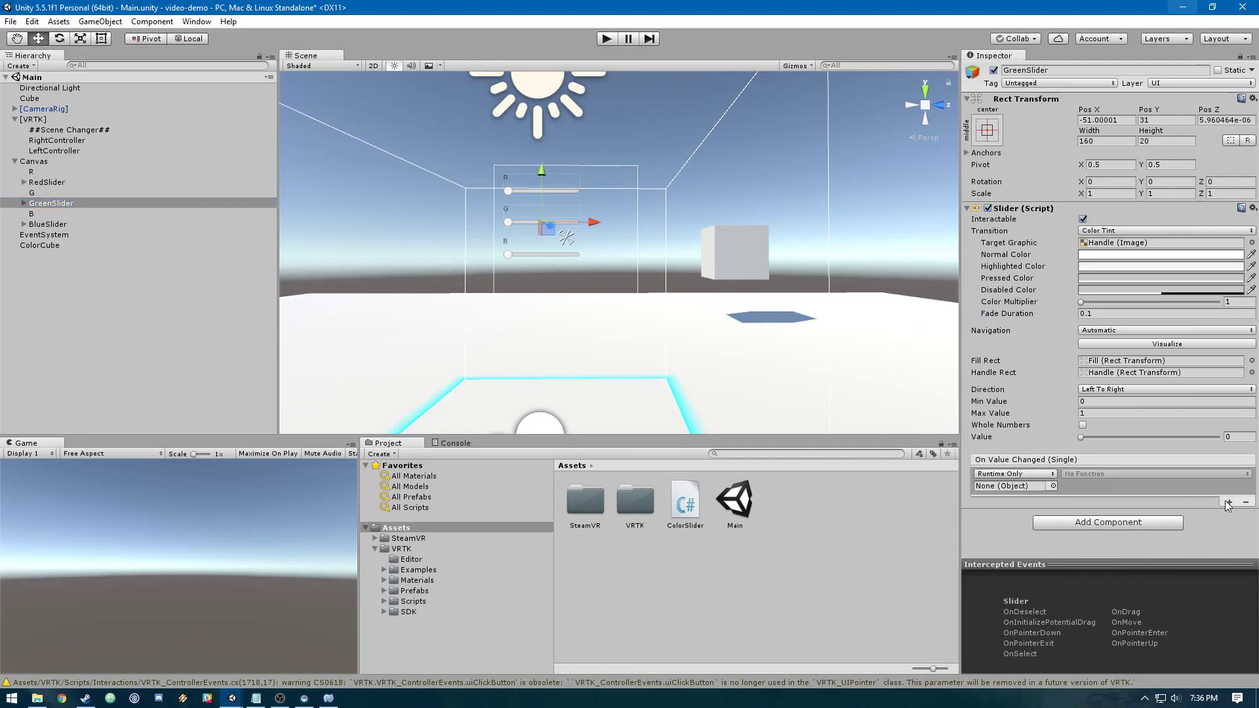
pyautogui.click(1052, 486)
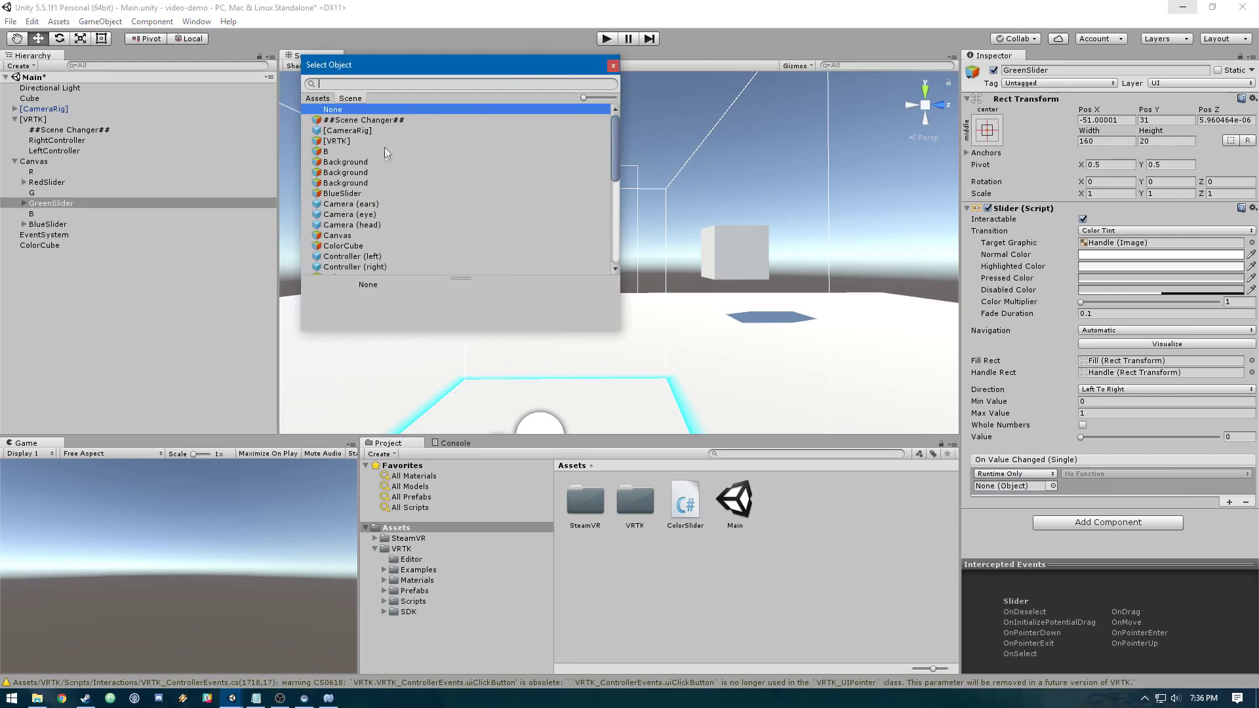
pyautogui.scroll(-3, 393, 154)
pyautogui.doubleClick(367, 168)
pyautogui.click(1131, 473)
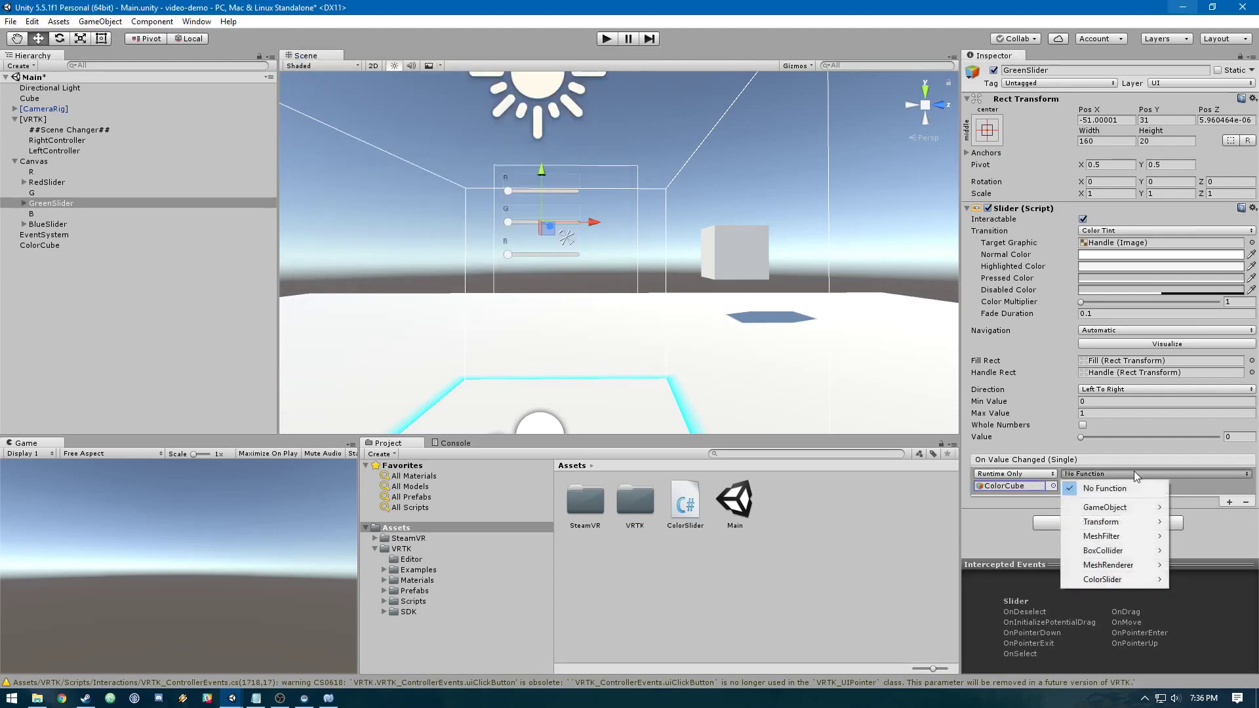
pyautogui.moveTo(1117, 581)
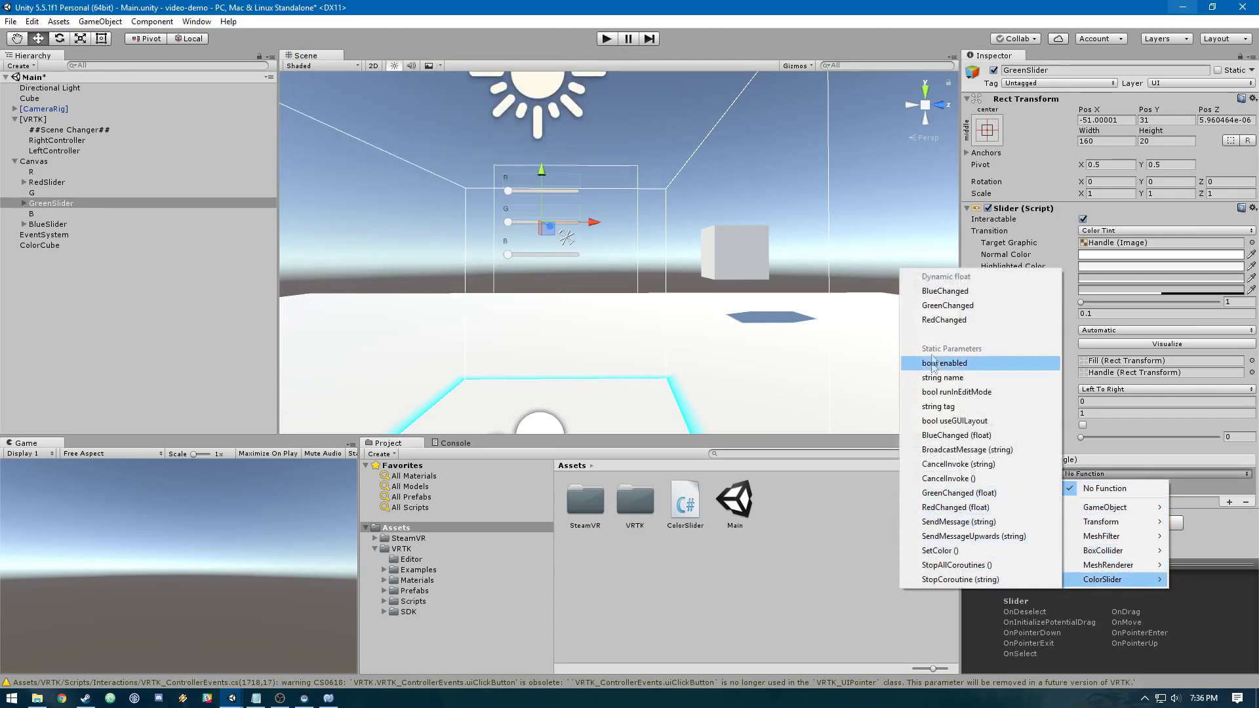
pyautogui.click(948, 305)
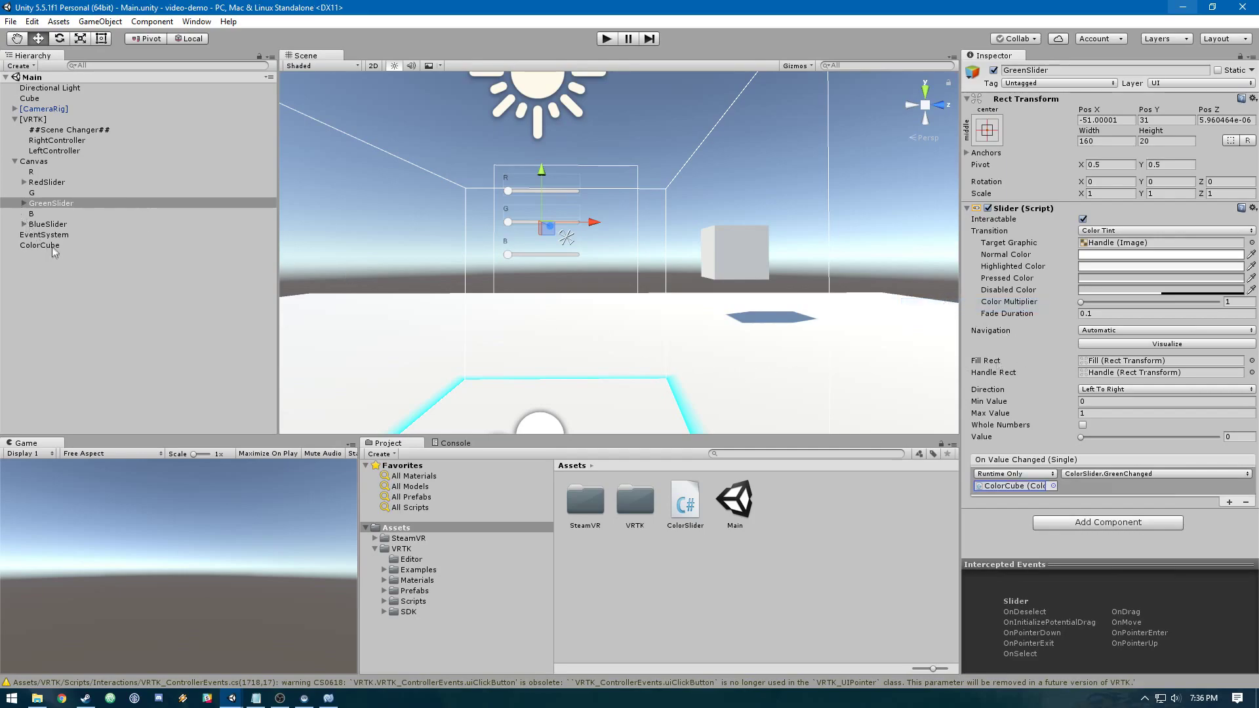
# Step: Add an On Value Changed entry to BlueSlider that calls ColorSlider.BlueChanged on ColorCube
pyautogui.click(58, 226)
pyautogui.click(1230, 503)
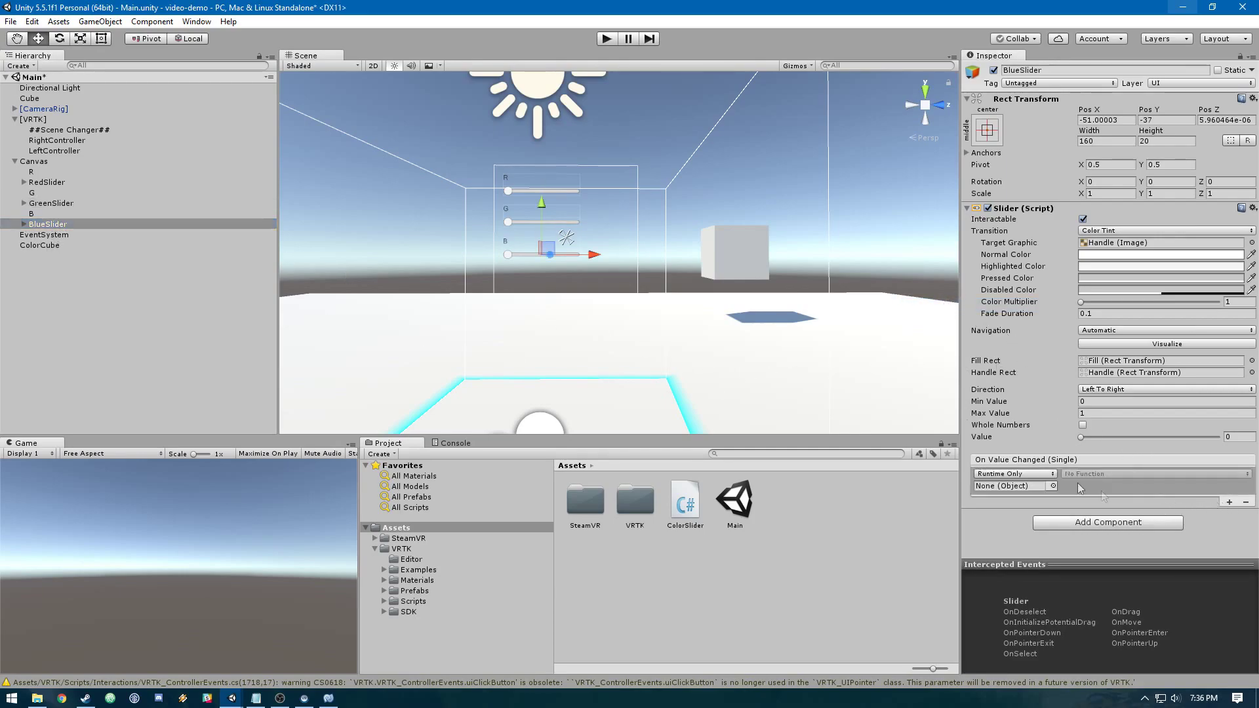
pyautogui.click(1014, 473)
pyautogui.click(1087, 469)
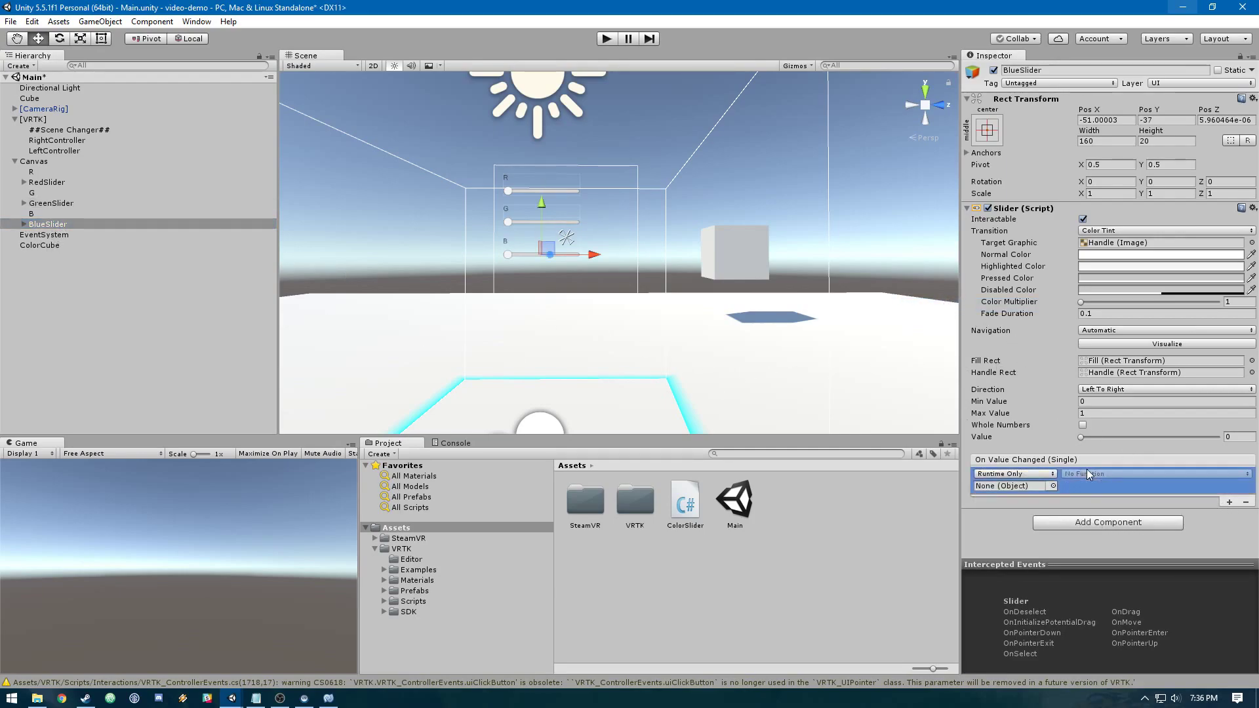
pyautogui.click(1053, 486)
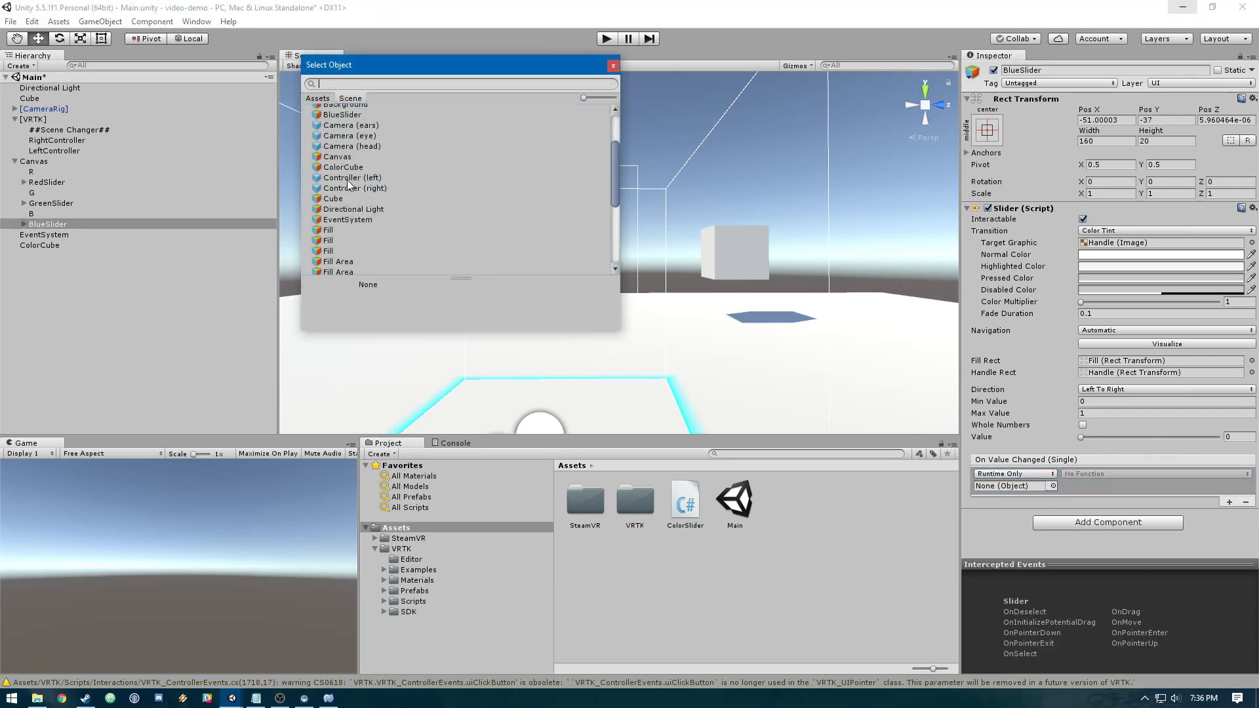
pyautogui.doubleClick(343, 167)
pyautogui.click(1092, 474)
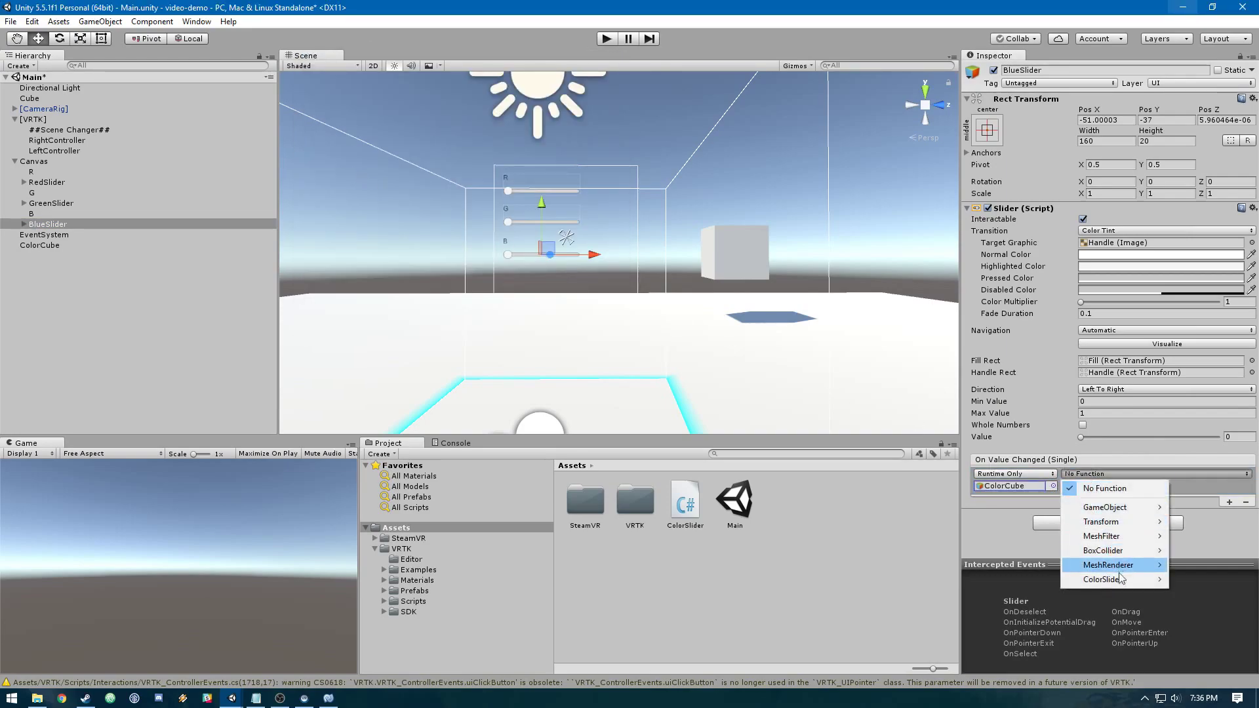
pyautogui.moveTo(1114, 579)
pyautogui.click(984, 290)
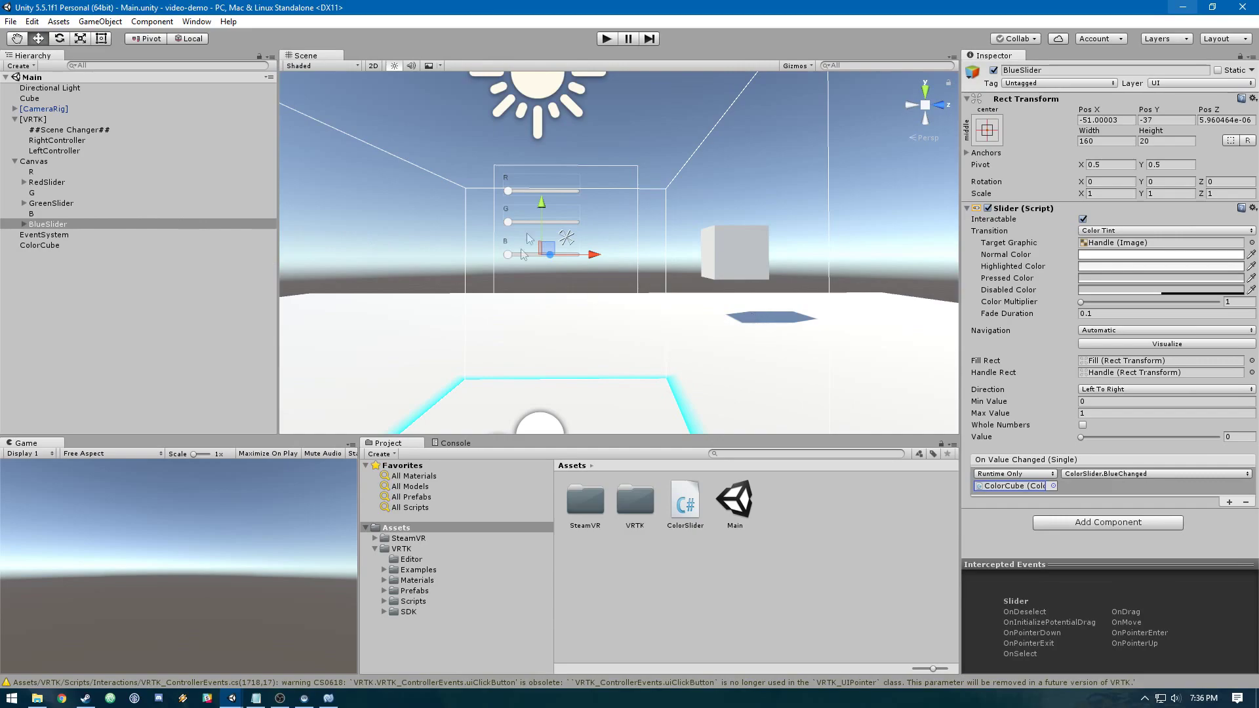
pyautogui.keyDown('ctrl'); pyautogui.click(66, 204); pyautogui.keyUp('ctrl')
# Step: Set the selected sliders' On Value Changed events to Editor And Runtime
pyautogui.keyDown('ctrl'); pyautogui.click(69, 184); pyautogui.keyUp('ctrl')
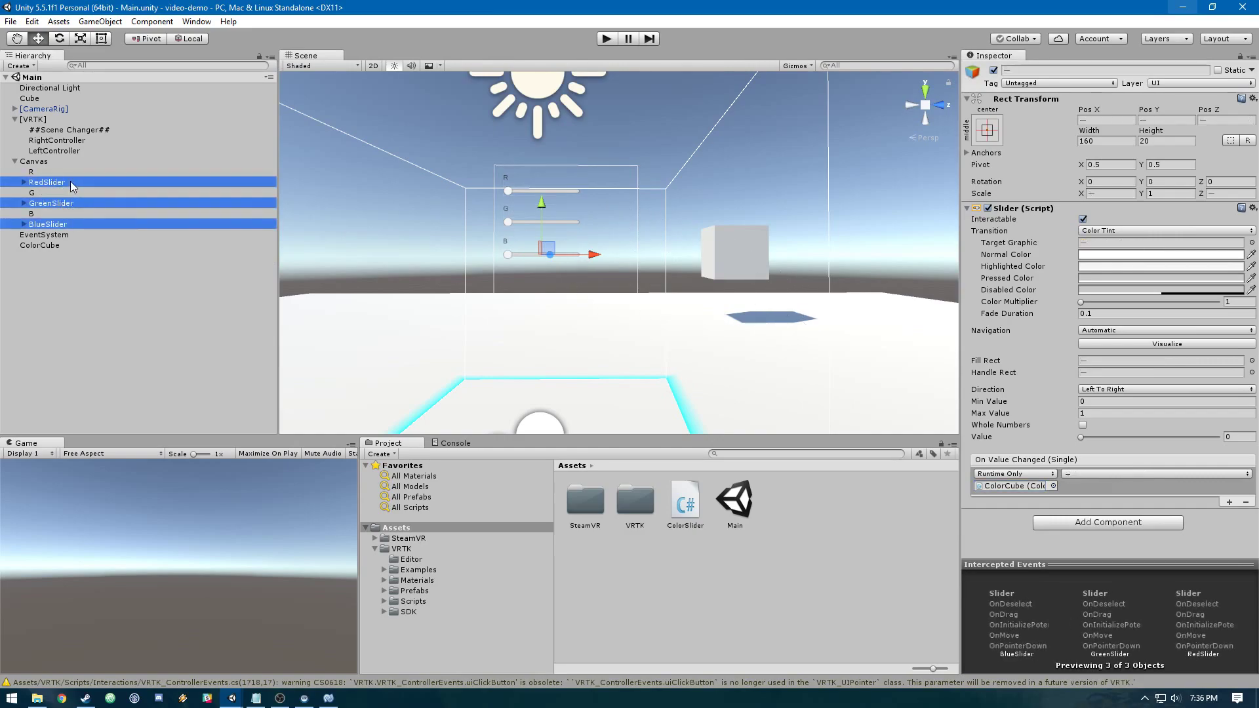
pyautogui.click(1013, 473)
pyautogui.click(1030, 502)
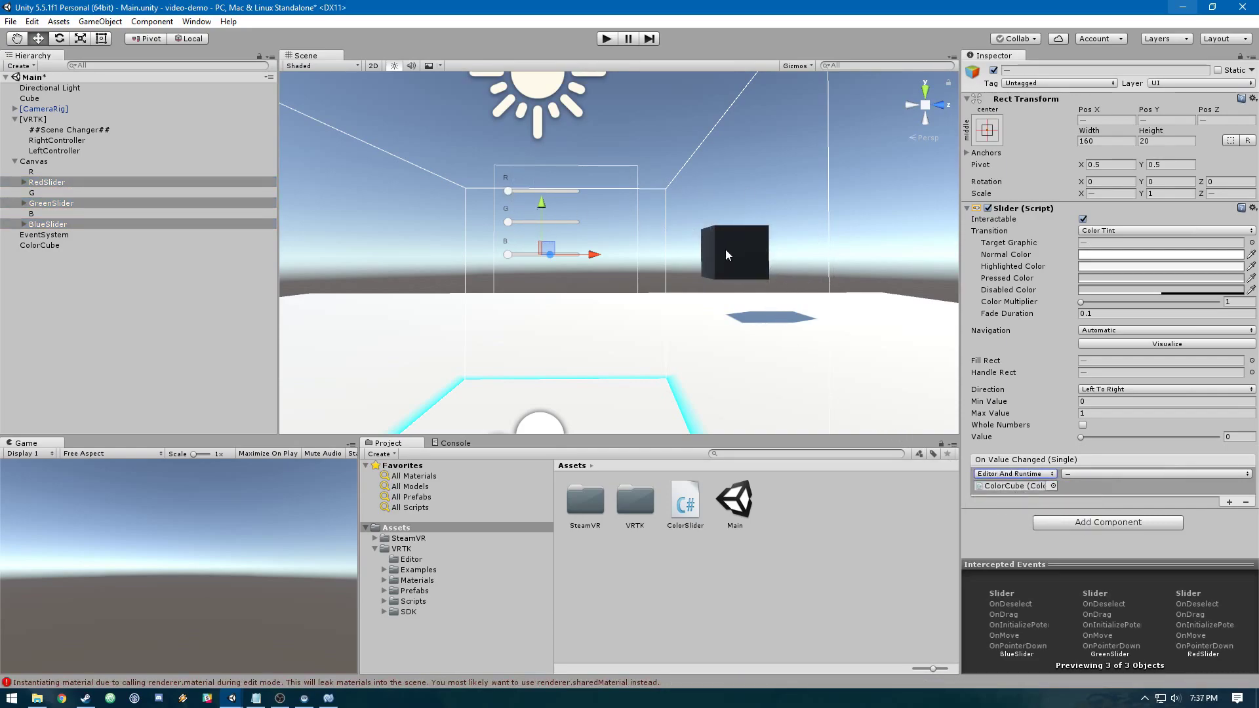
# Step: Test the red and green sliders on ColorCube in the editor, reset them to 0, and save
pyautogui.click(685, 190)
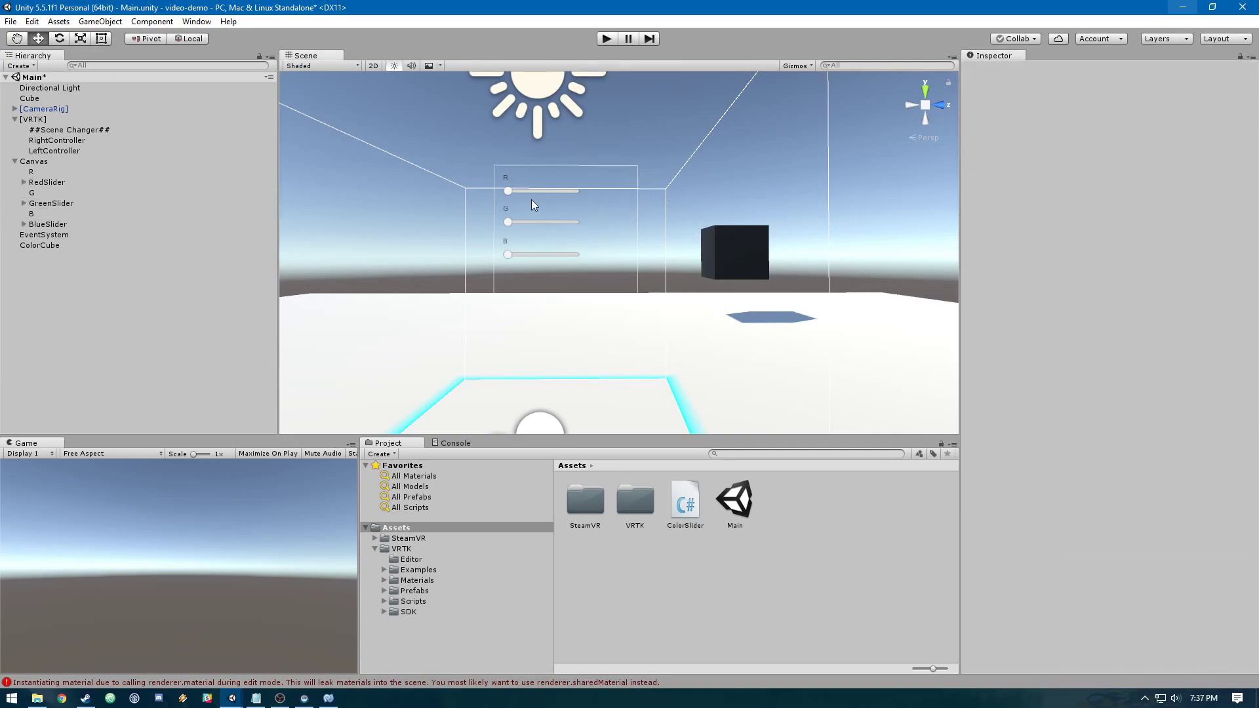
pyautogui.click(510, 191)
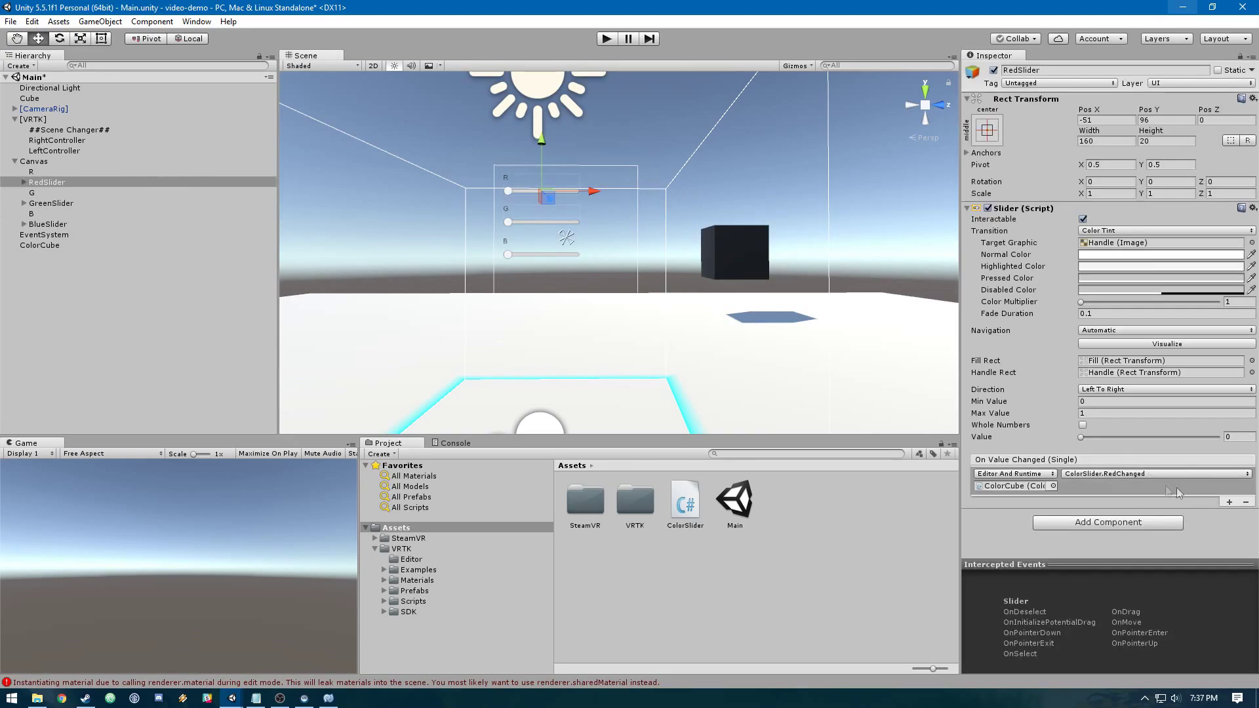
pyautogui.moveTo(1081, 436)
pyautogui.mouseDown()
pyautogui.moveTo(1218, 436)
pyautogui.moveTo(1080, 437)
pyautogui.mouseUp()
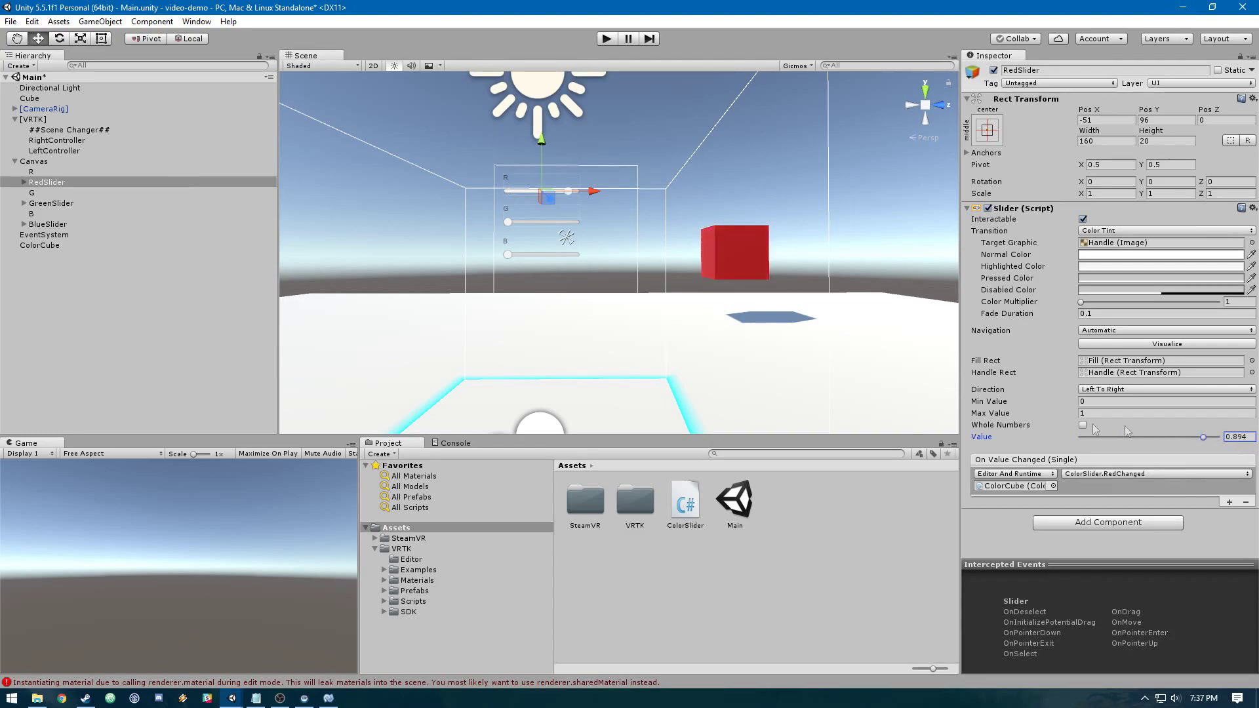
pyautogui.click(51, 203)
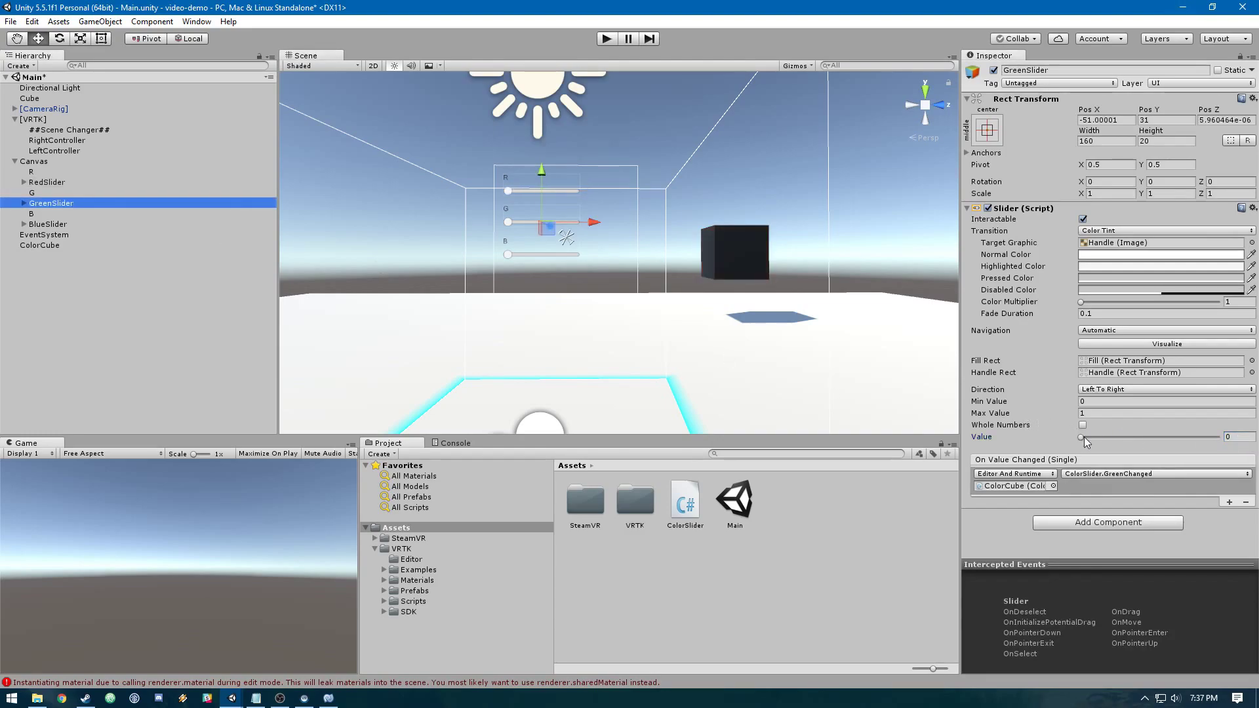
pyautogui.moveTo(1083, 437); pyautogui.dragTo(859, 414)
pyautogui.hotkey('ctrl', 's')
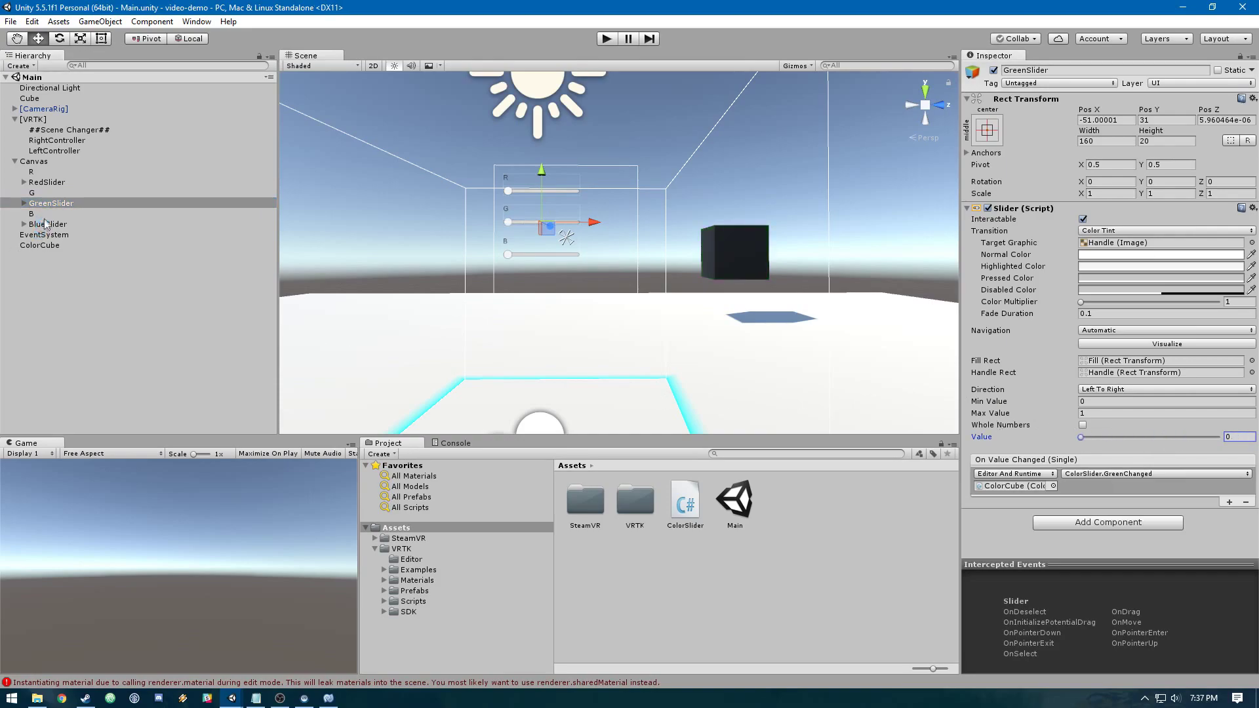
# Step: Switch all three sliders' events back to Runtime Only, save the scene, and enter Play mode
pyautogui.click(60, 184)
pyautogui.keyDown('ctrl'); pyautogui.click(72, 203); pyautogui.keyUp('ctrl')
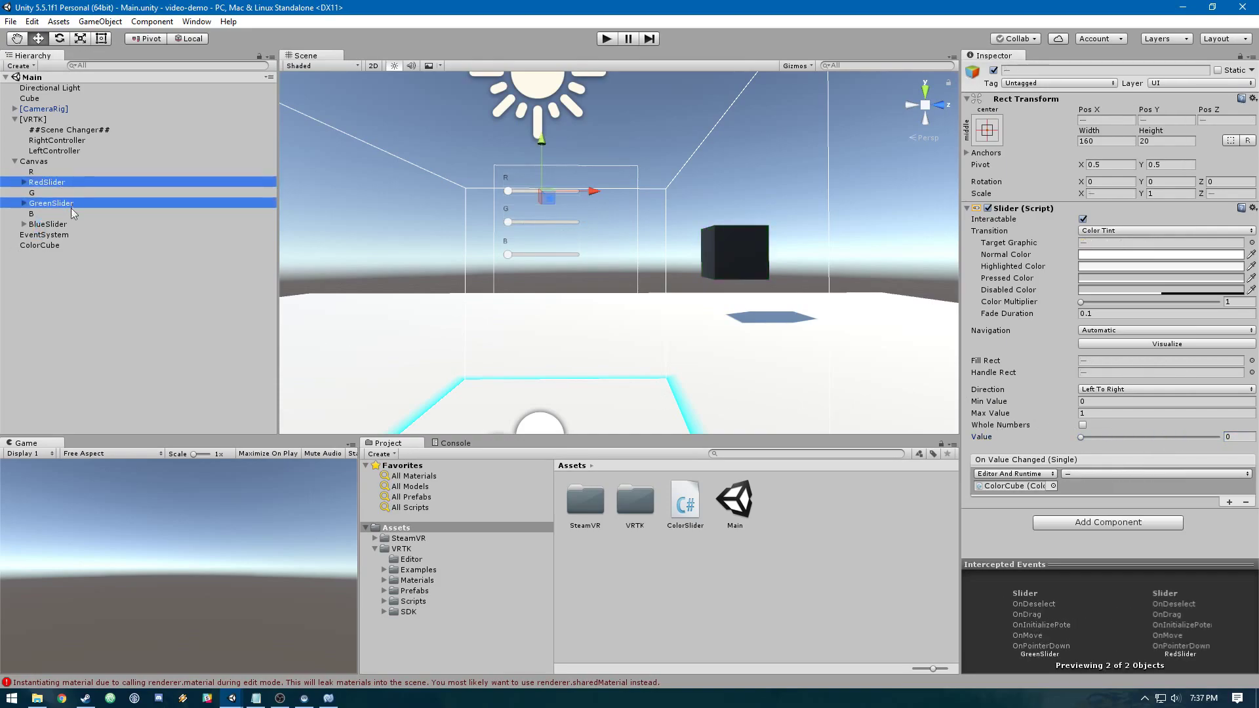
pyautogui.keyDown('ctrl'); pyautogui.click(79, 224); pyautogui.keyUp('ctrl')
pyautogui.click(272, 683)
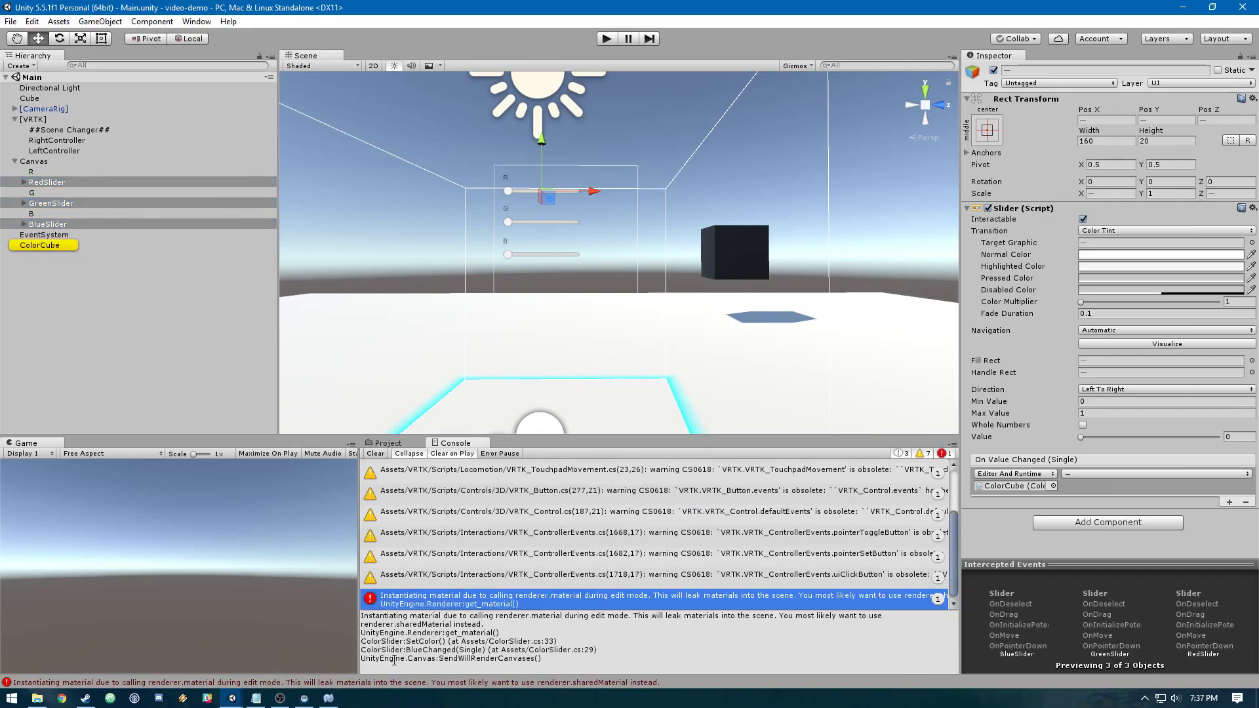
pyautogui.click(388, 443)
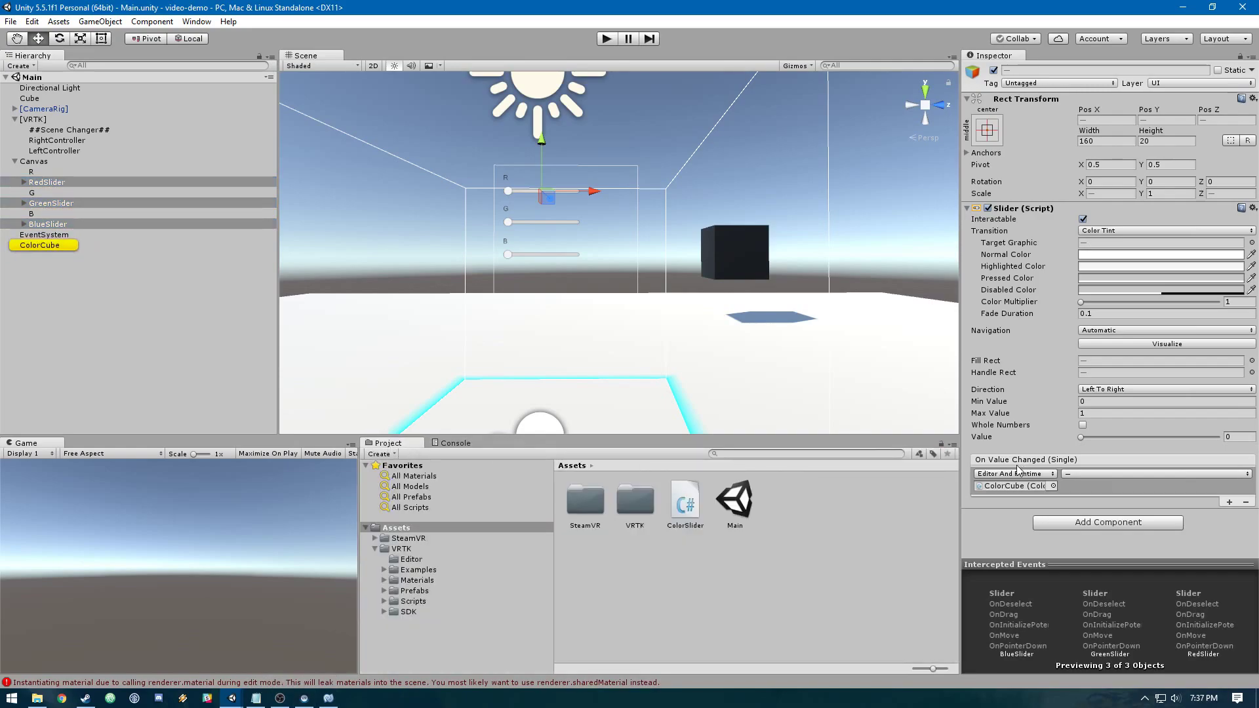
pyautogui.click(1018, 477)
pyautogui.click(1025, 518)
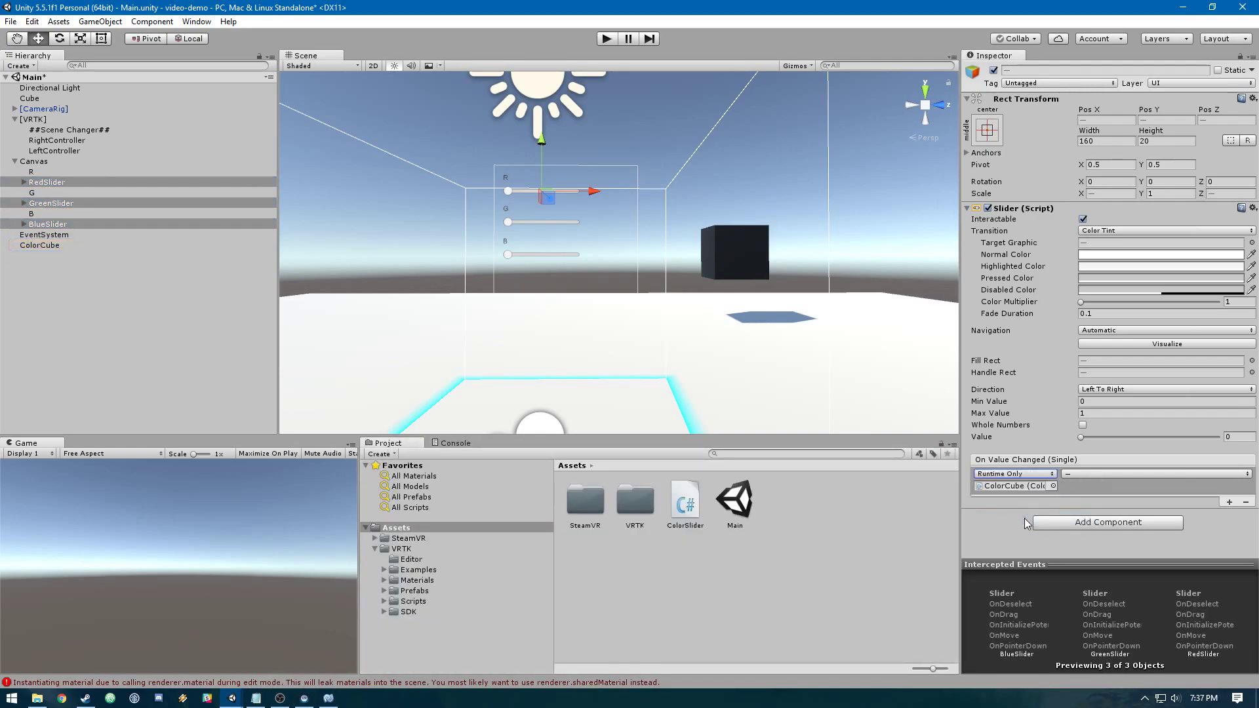
pyautogui.hotkey('ctrl', 's')
pyautogui.click(610, 40)
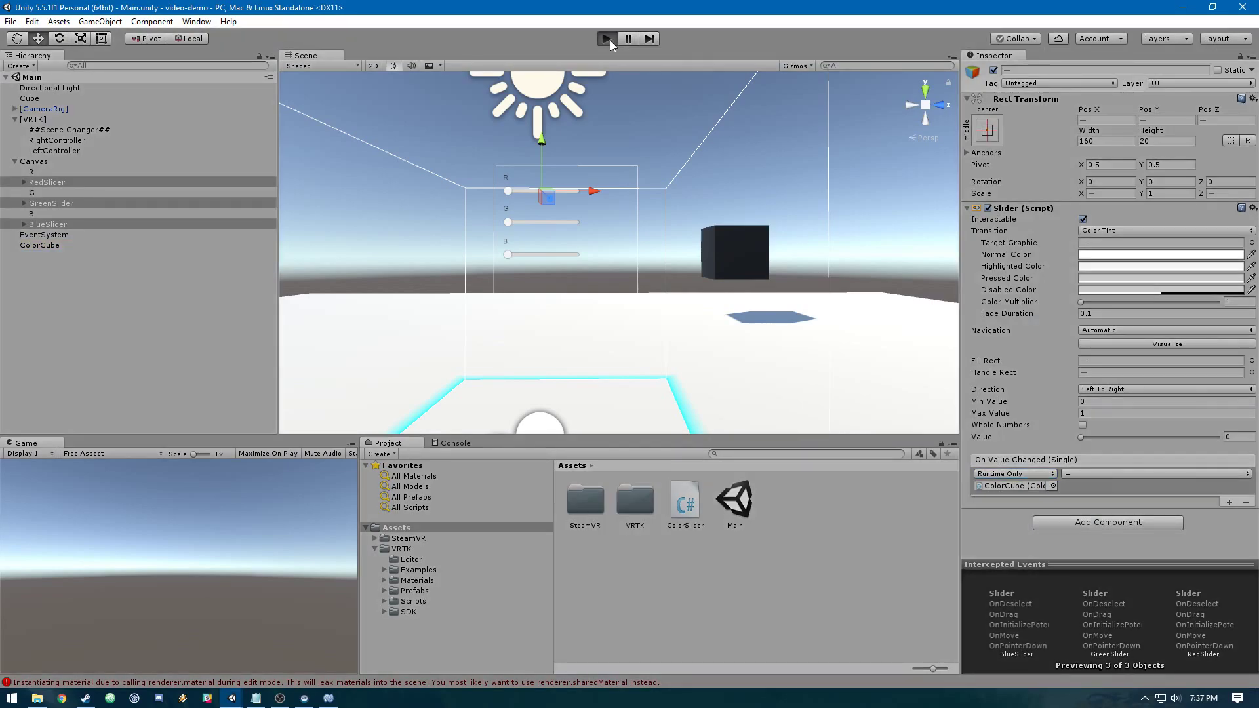